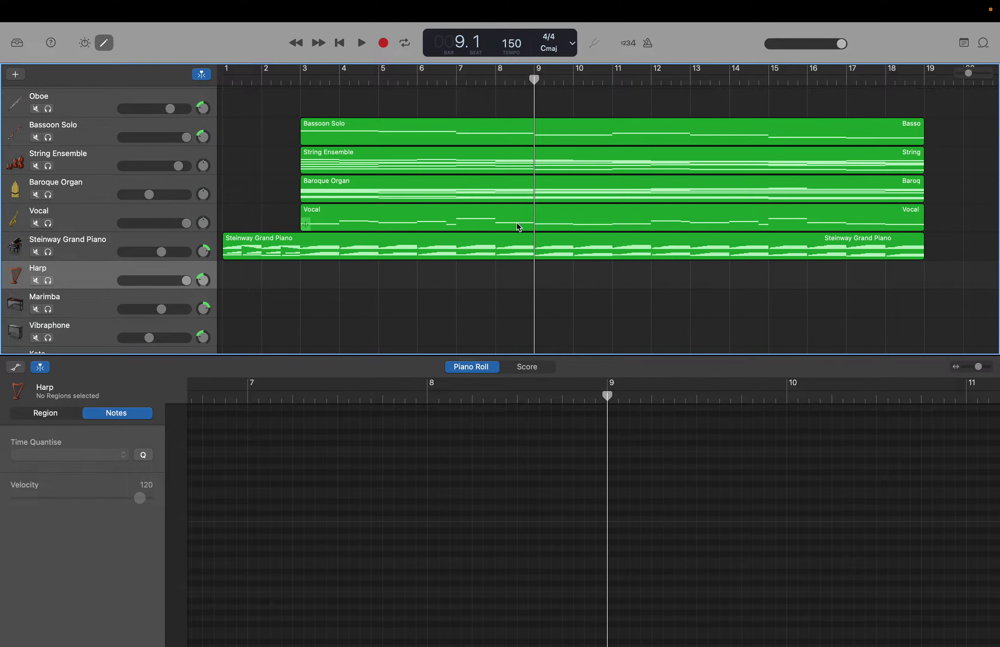
Examine the Steinway Grand Piano region's notes around bars 8 to 12, from the high register down to the bass
click(513, 250)
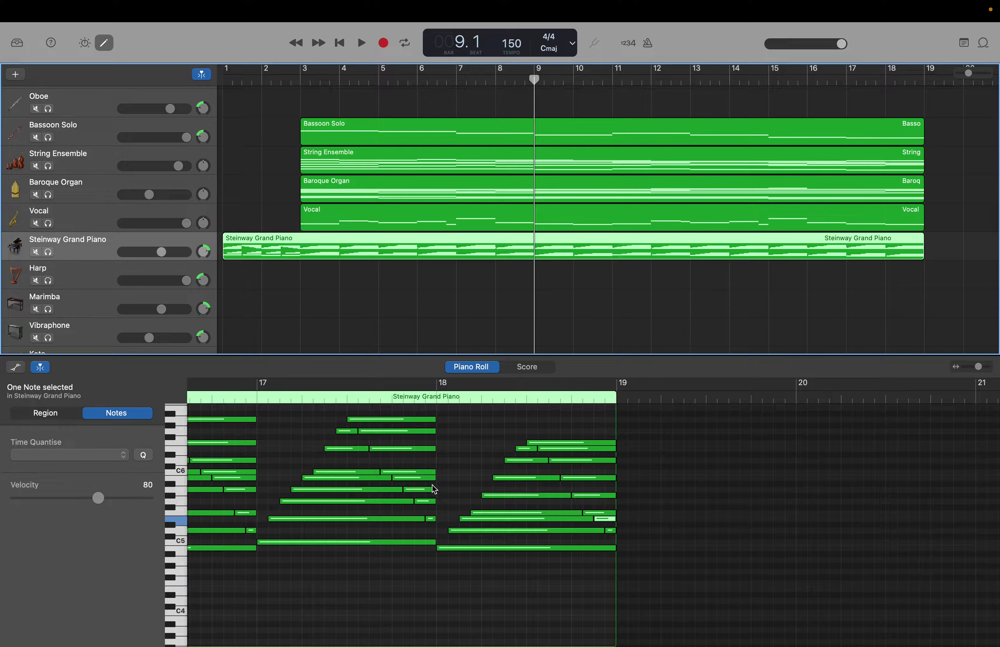
scroll(422, 490, down, 2)
scroll(422, 489, left, 10)
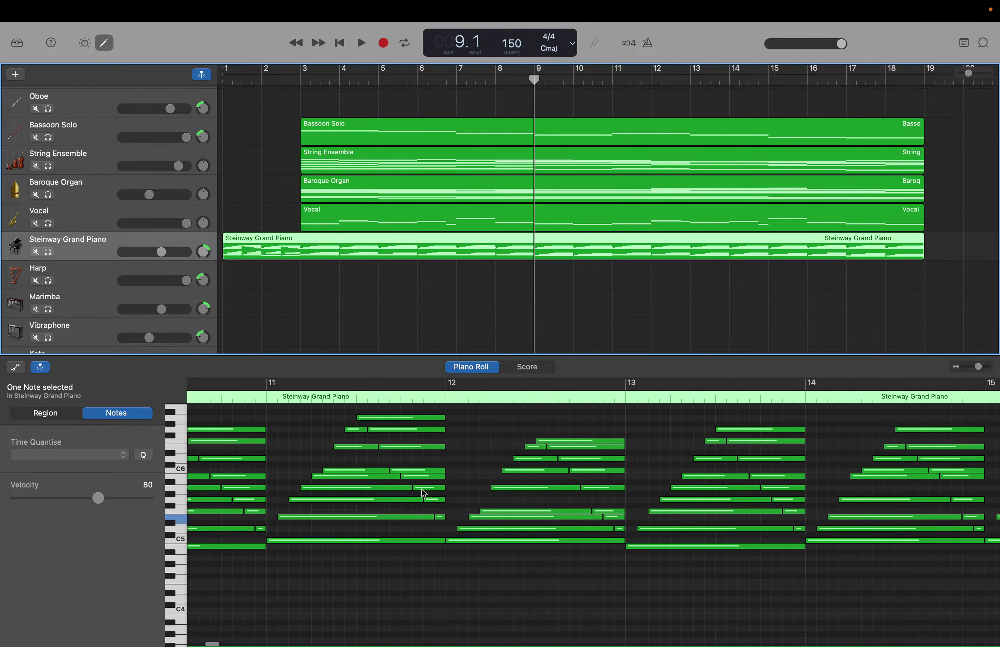
scroll(422, 490, left, 4)
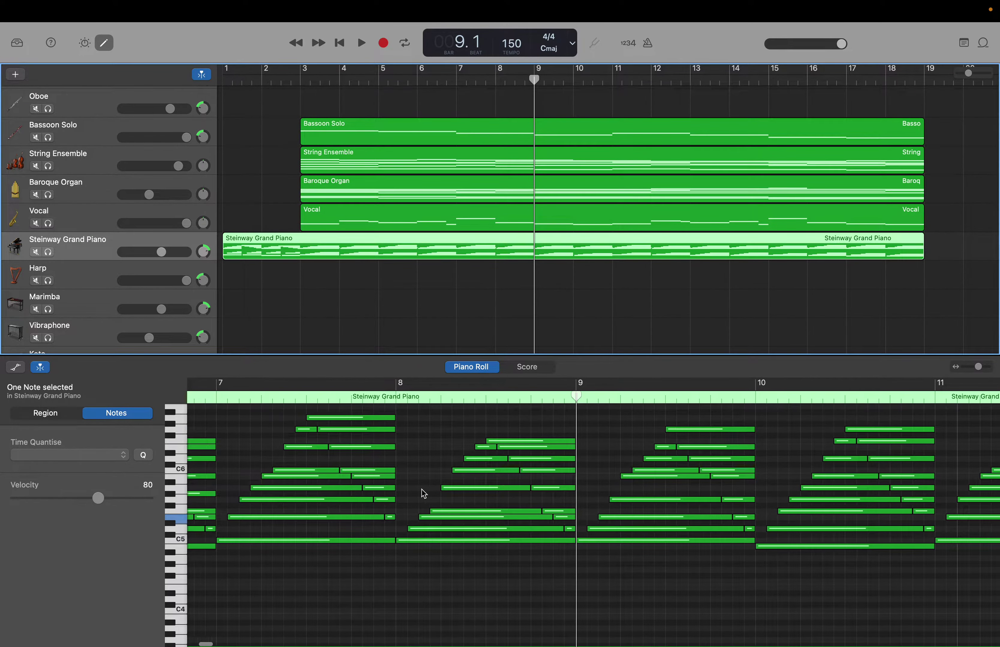
scroll(424, 494, right, 1)
scroll(439, 442, right, 2)
scroll(440, 446, up, 1)
scroll(441, 446, down, 5)
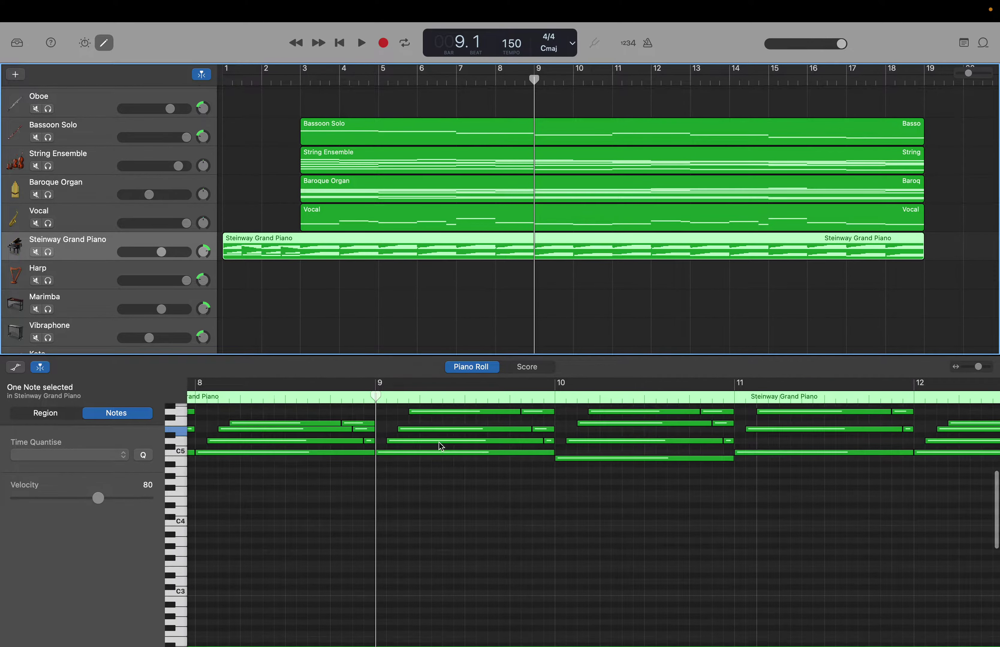
scroll(440, 446, up, 2)
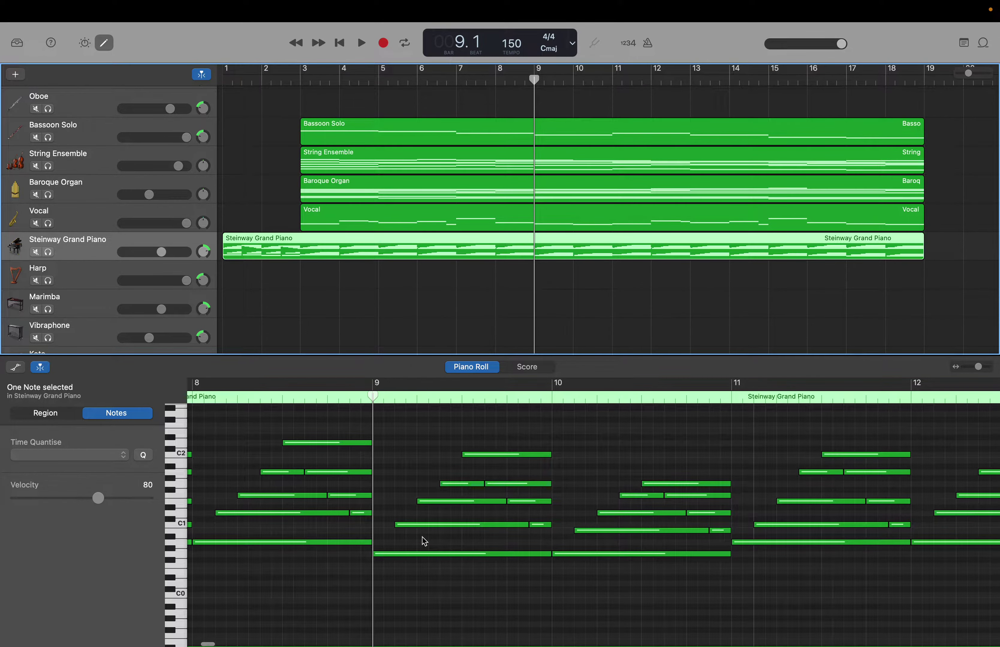
scroll(422, 537, down, 1)
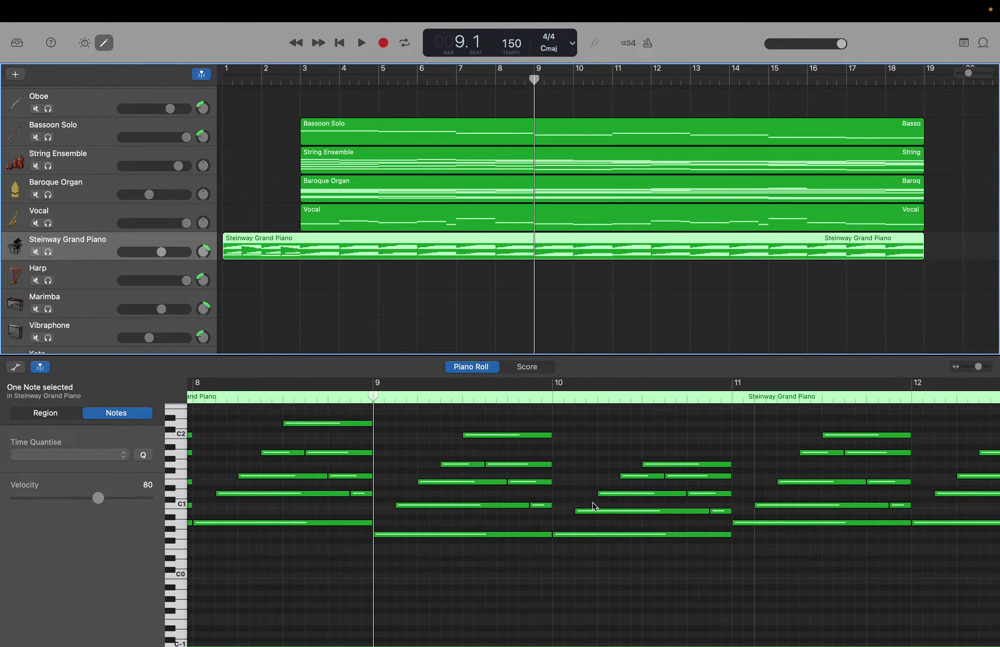
mouse_move(636, 532)
Move the playhead to bar 11 and check the piano region's lowest note starting there
click(67, 283)
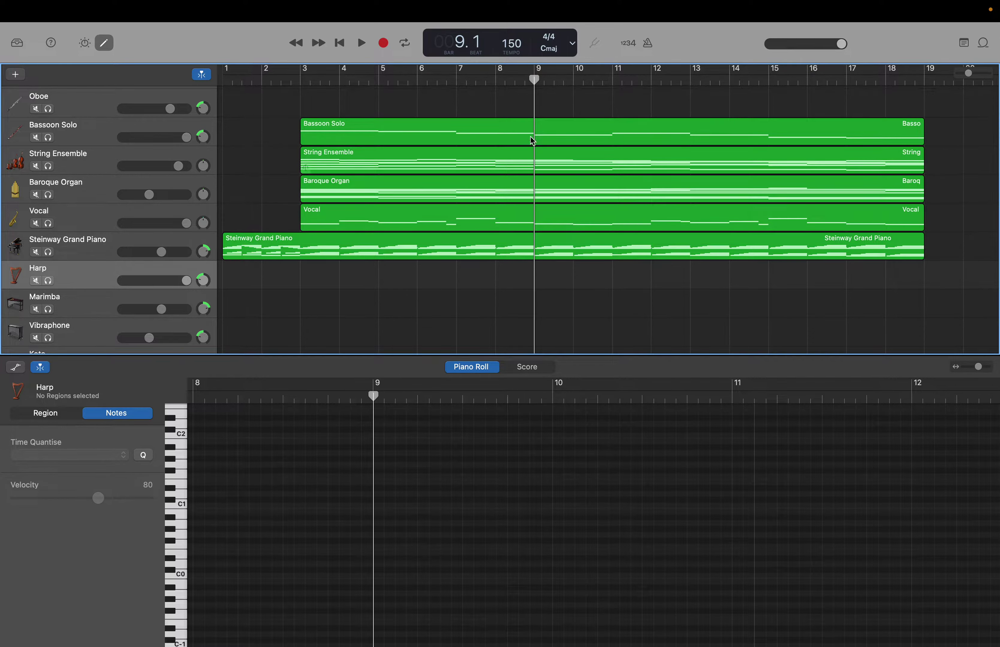
drag(536, 88, 610, 85)
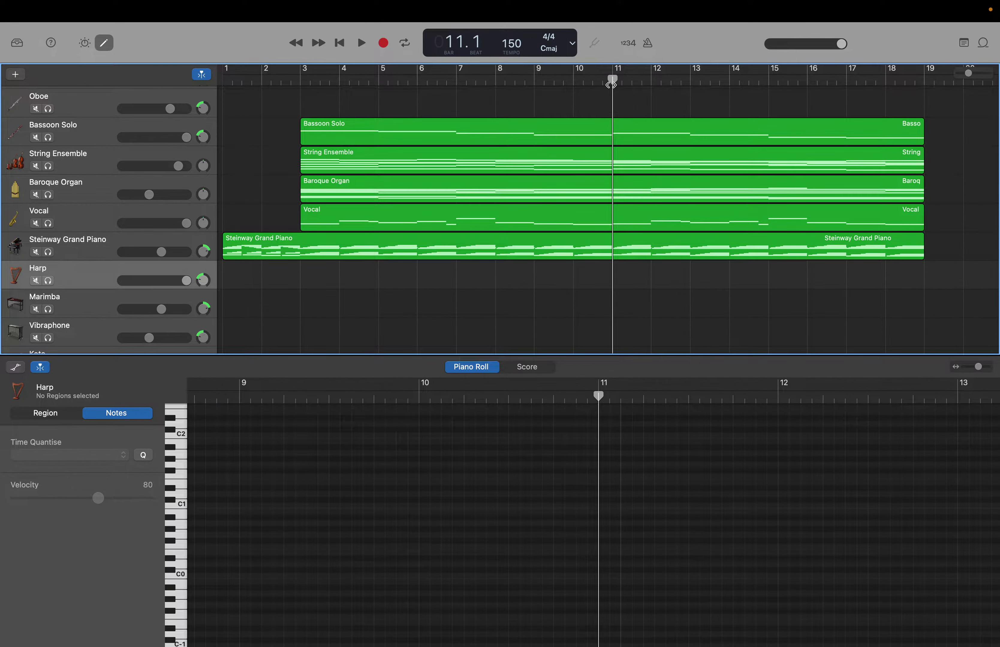
click(630, 255)
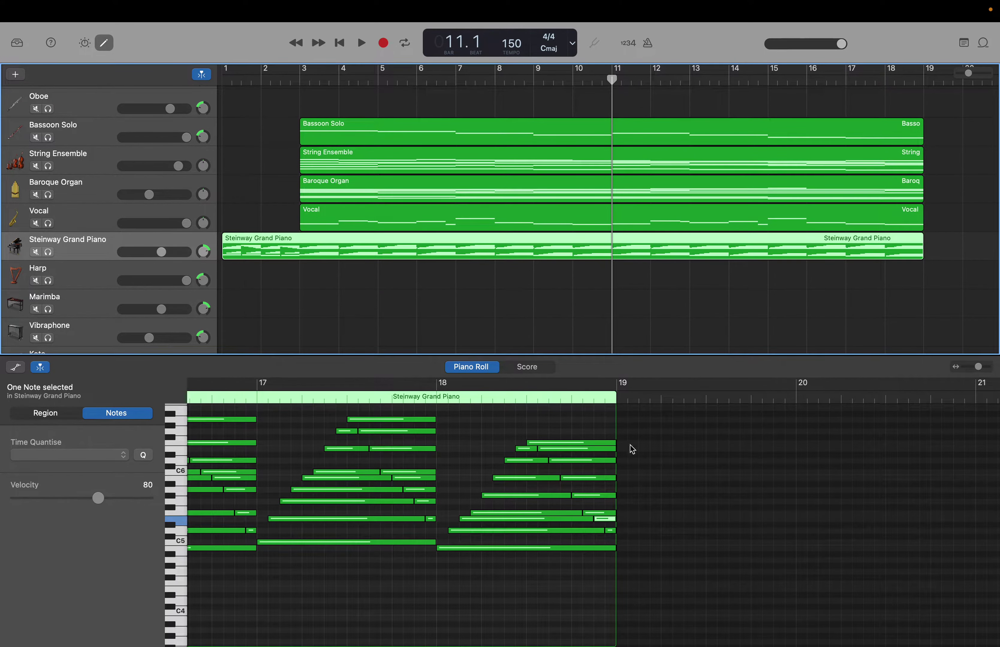
scroll(618, 479, left, 1)
scroll(617, 477, left, 15)
scroll(617, 478, down, 10)
click(581, 585)
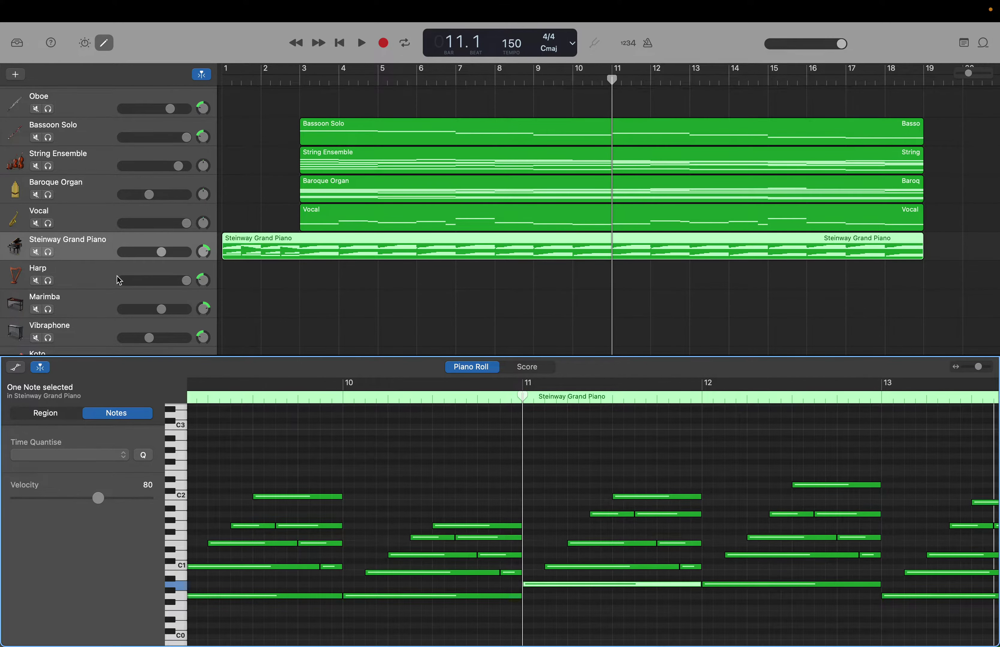
Create a one-bar A5 note at bar 11 on the Harp track
click(104, 278)
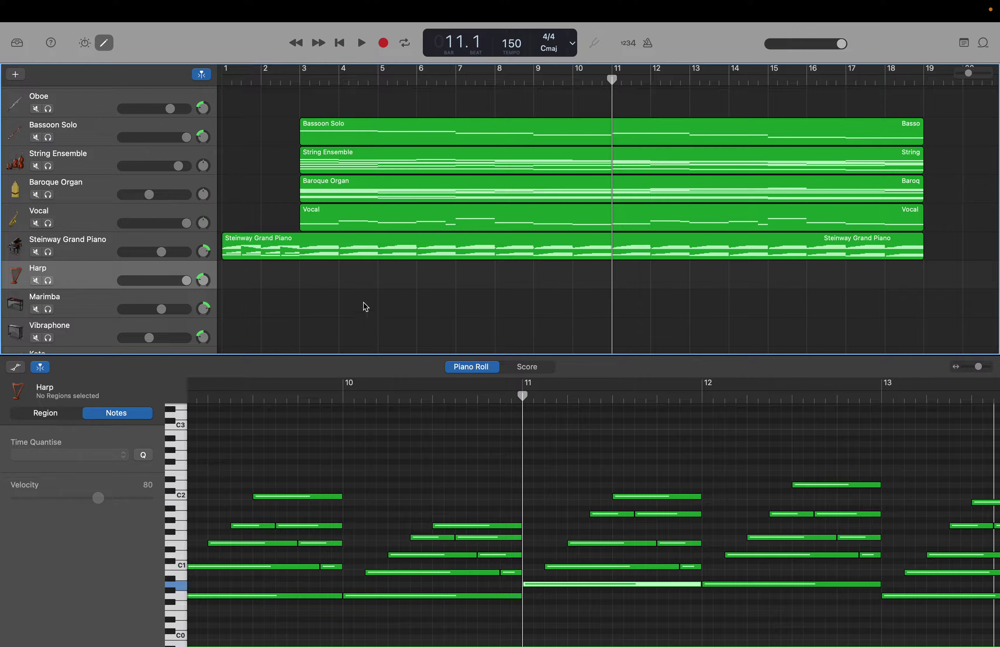
click(308, 424)
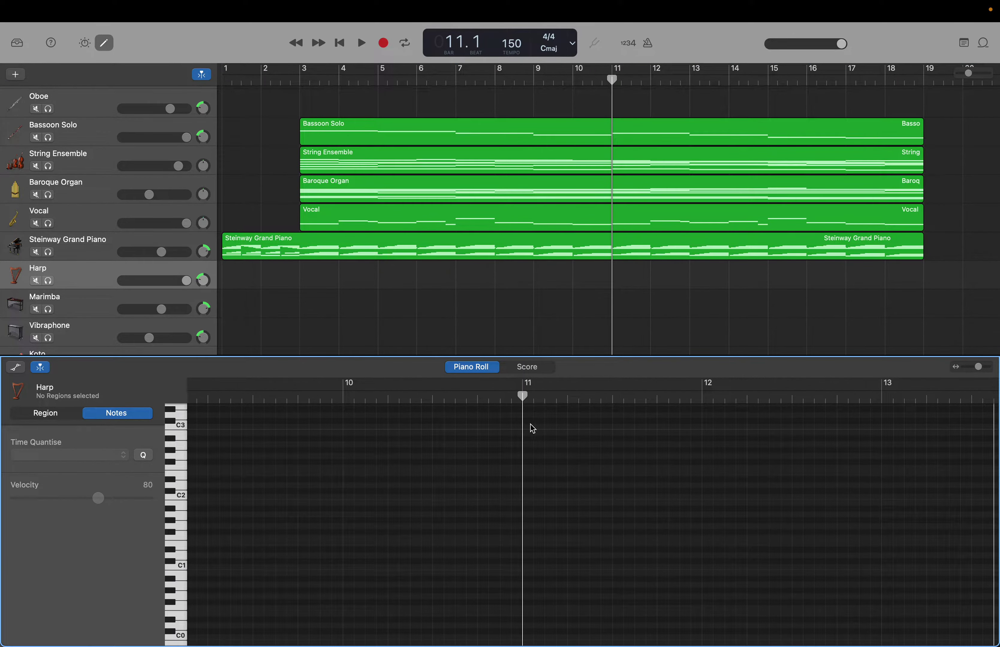
scroll(533, 429, up, 2)
scroll(534, 429, up, 4)
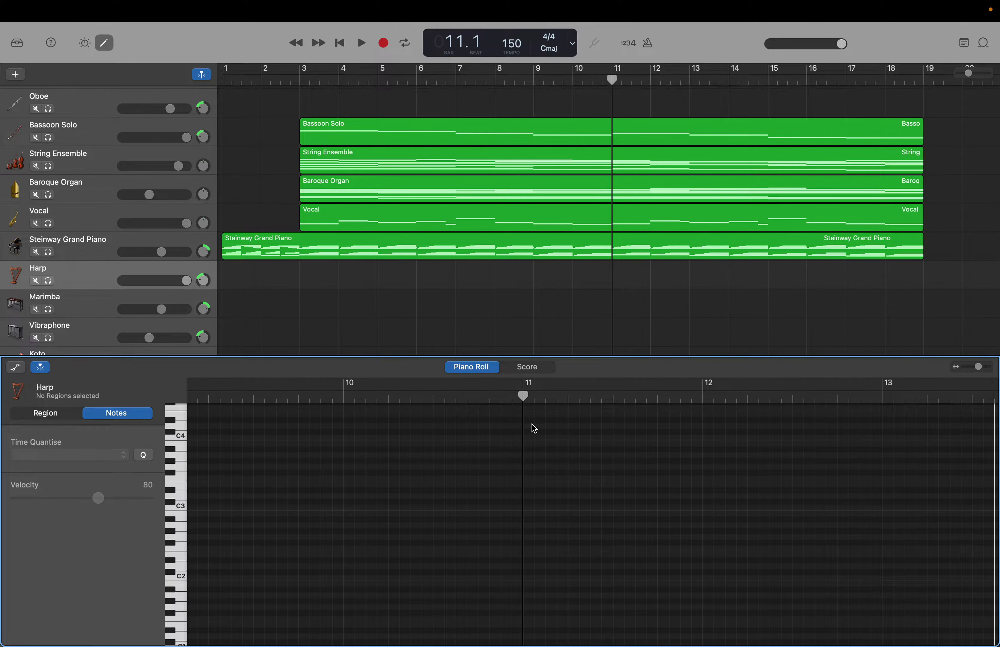
scroll(534, 429, up, 7)
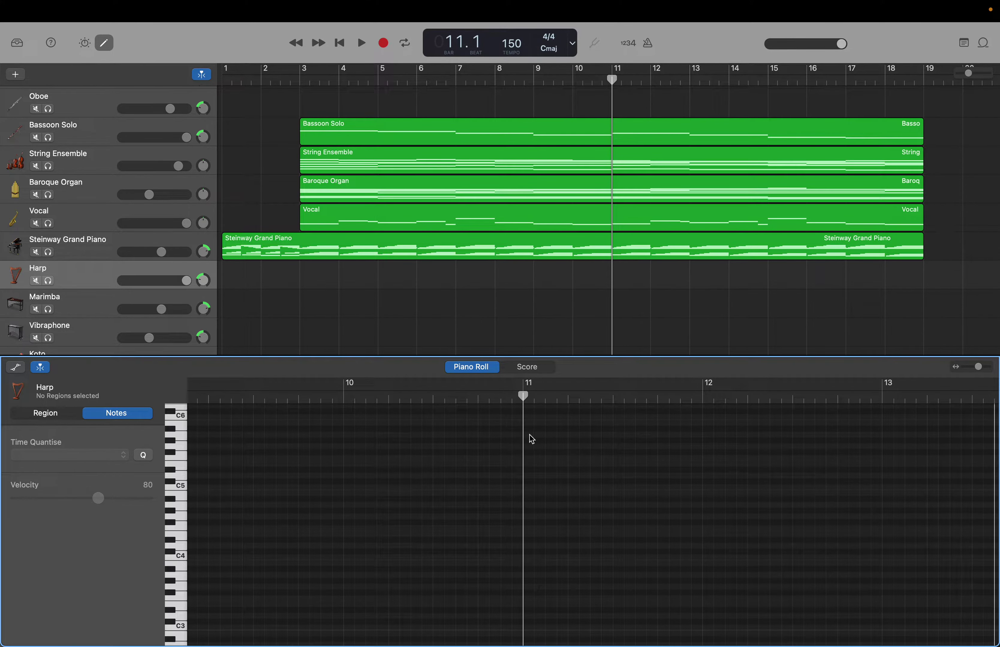
right_click(532, 440)
click(535, 439)
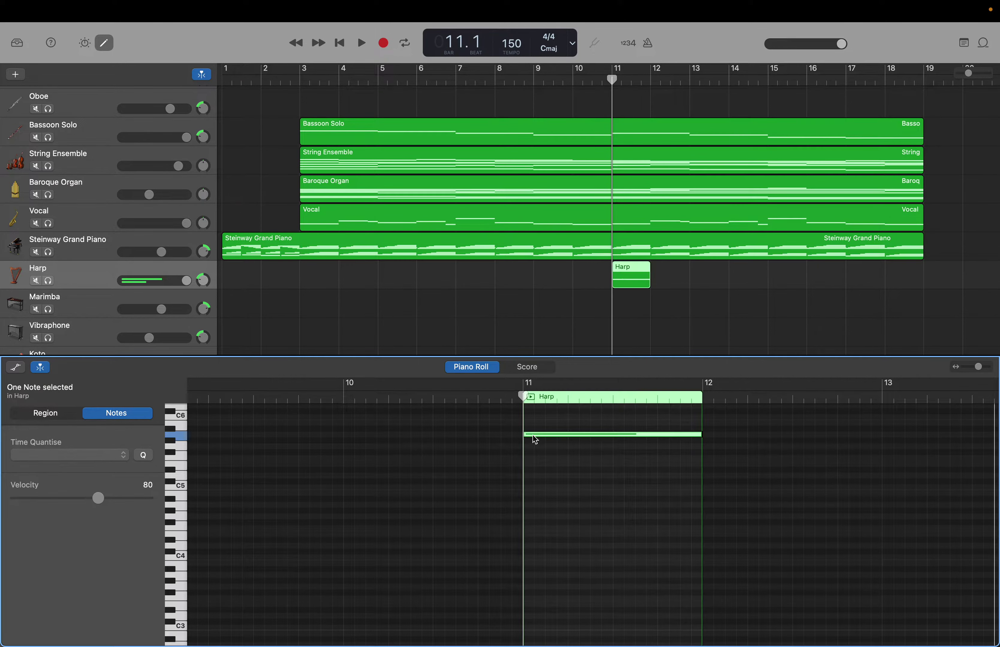
Add sixteenth notes G5, F5, D5 and B4 to the Harp track, stepping backwards in time from bar 11
mouse_move(534, 439)
right_click(519, 450)
click(530, 451)
drag(689, 446, 520, 447)
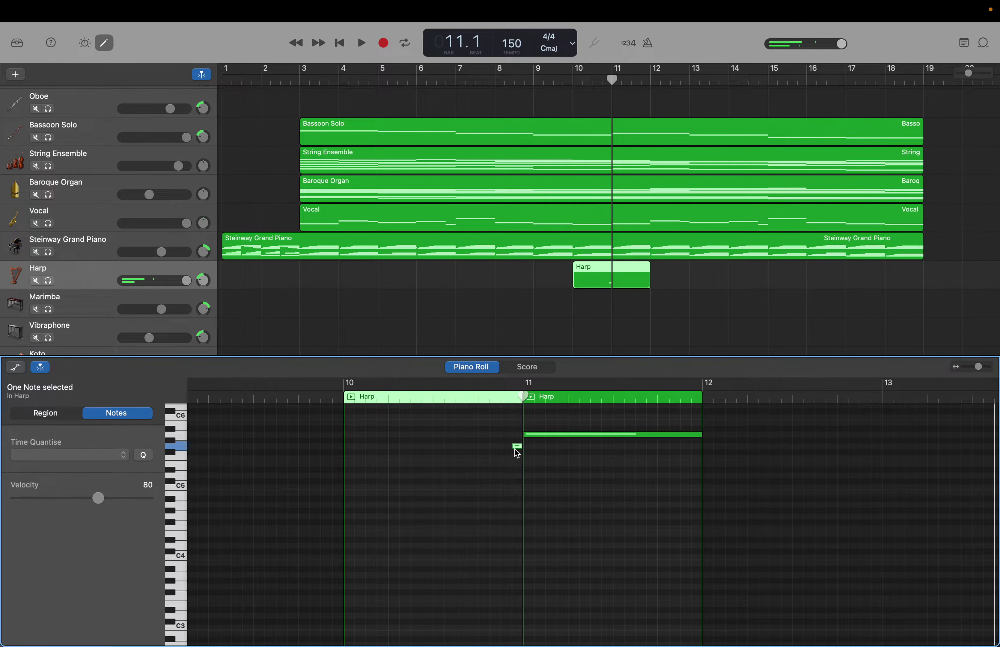
right_click(511, 458)
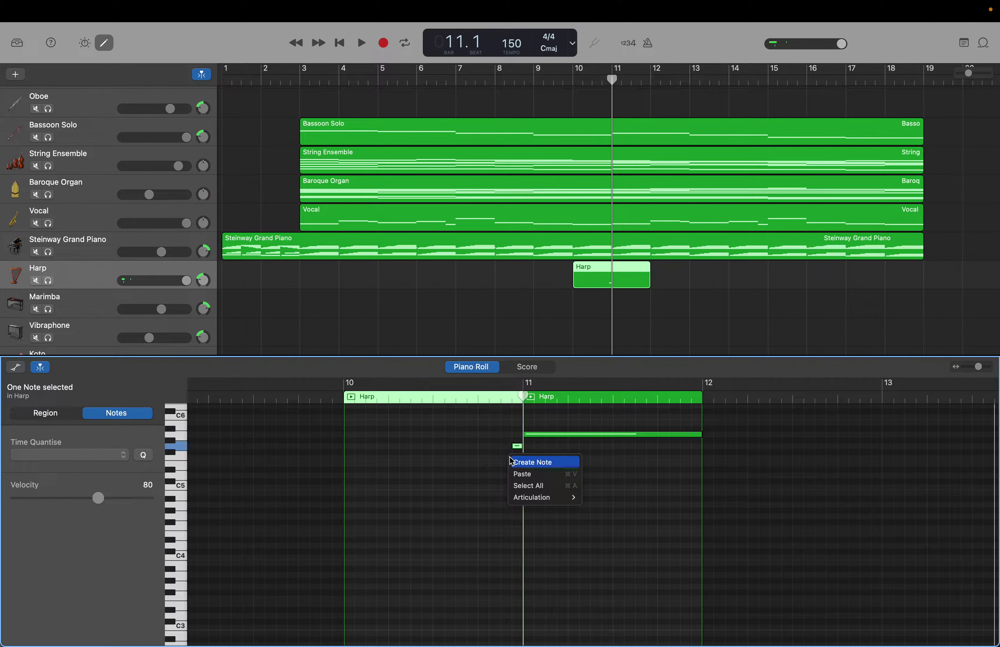
click(514, 463)
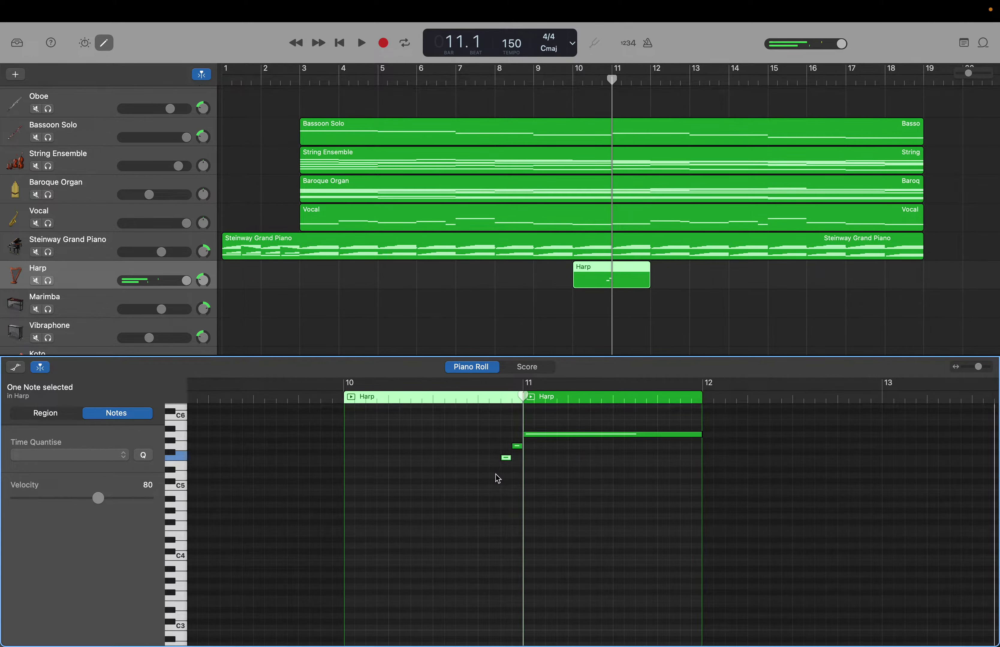
click(497, 478)
right_click(496, 474)
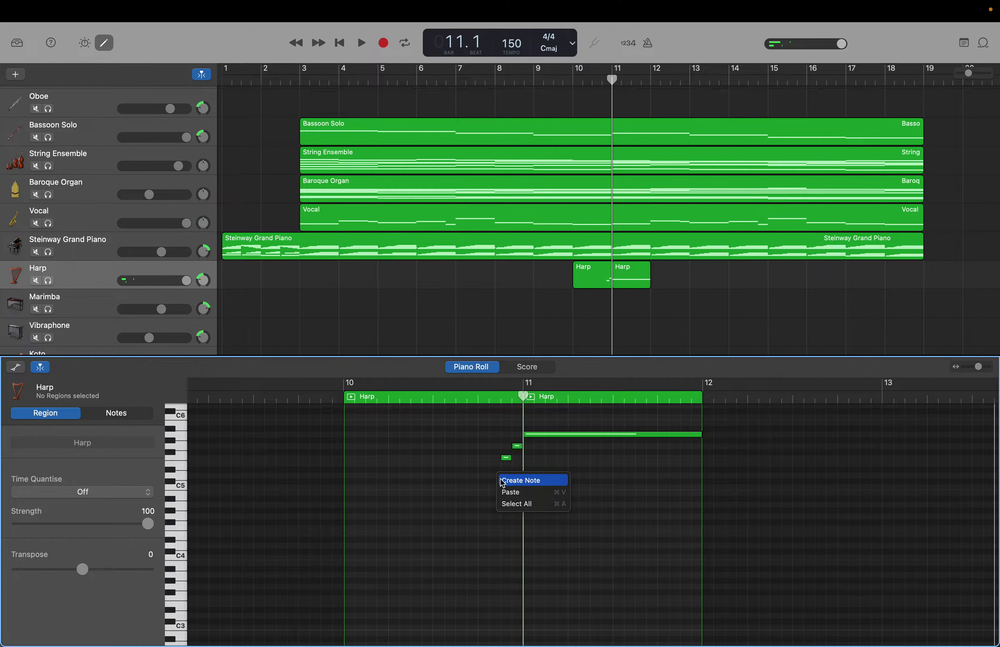
click(503, 483)
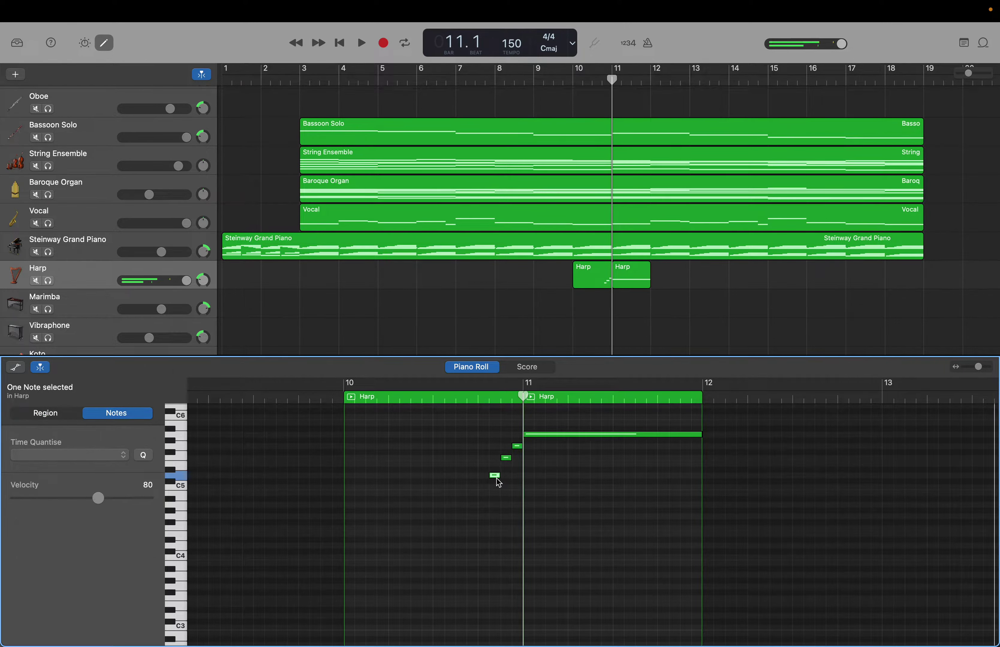
right_click(485, 494)
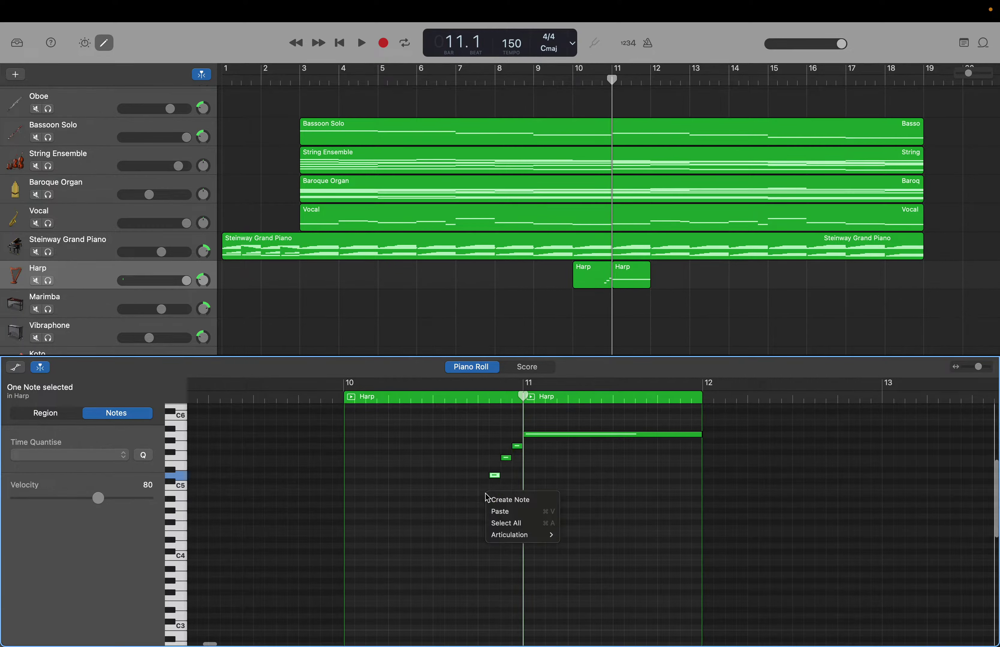
click(488, 498)
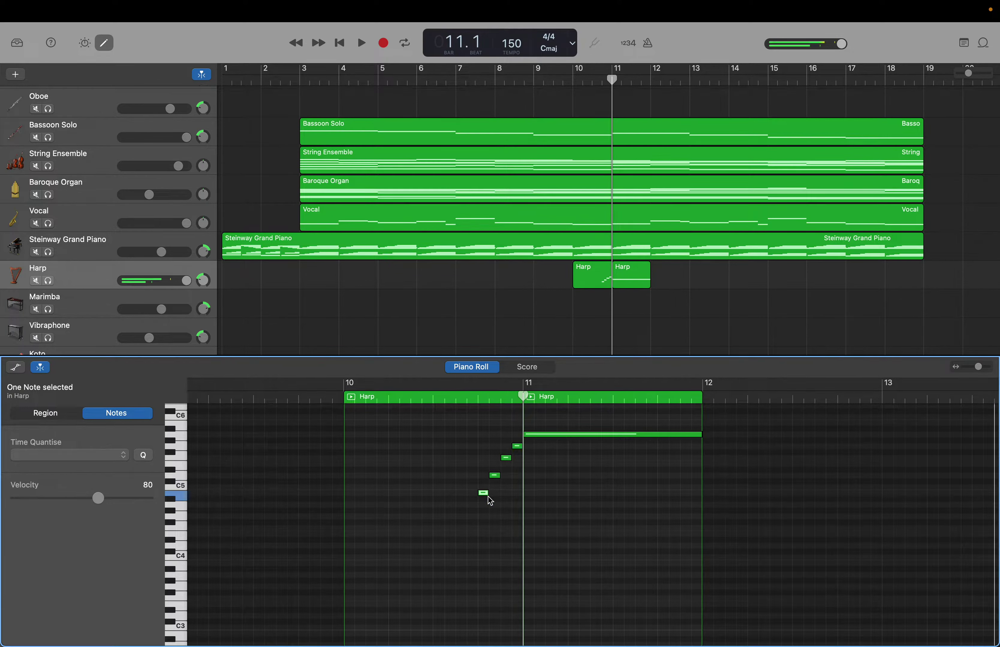
Duplicate the four short harp notes at beat 10.3 and lower the copies by one octave
drag(522, 397, 435, 404)
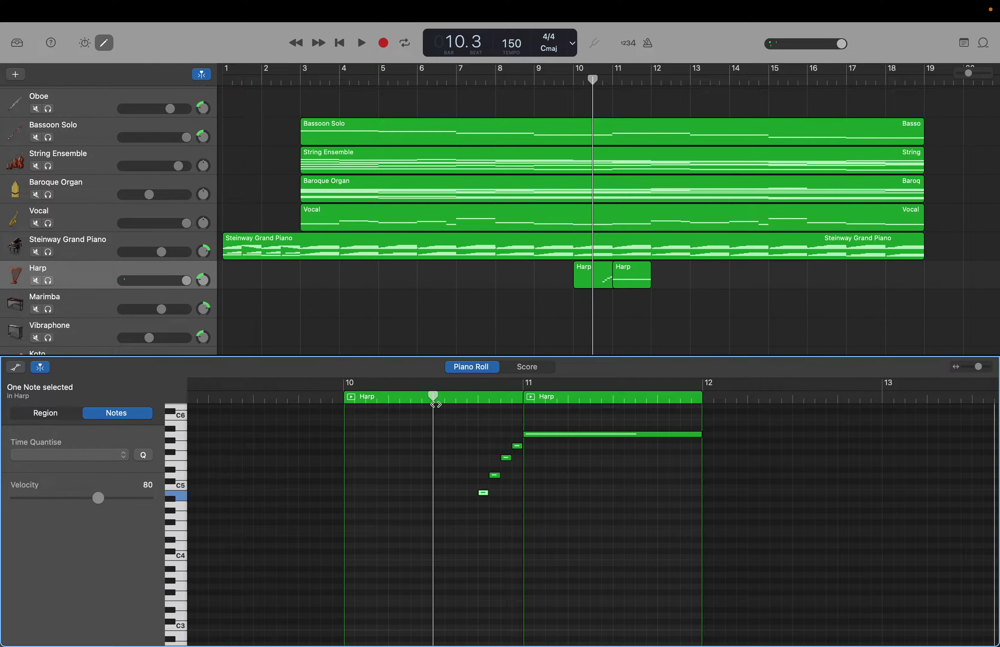
drag(518, 426, 487, 508)
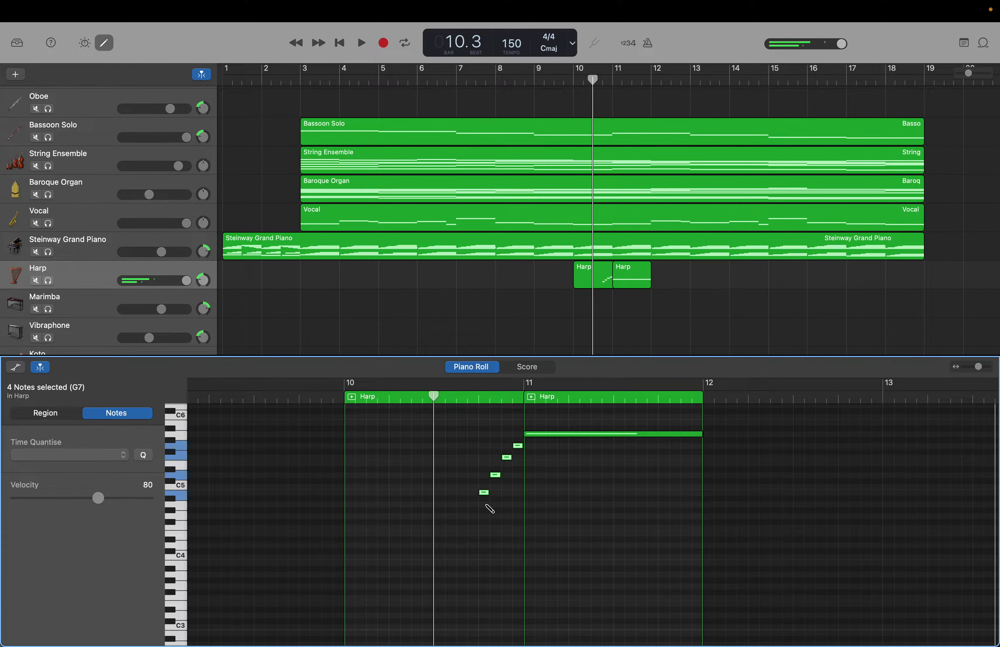
key(super+v)
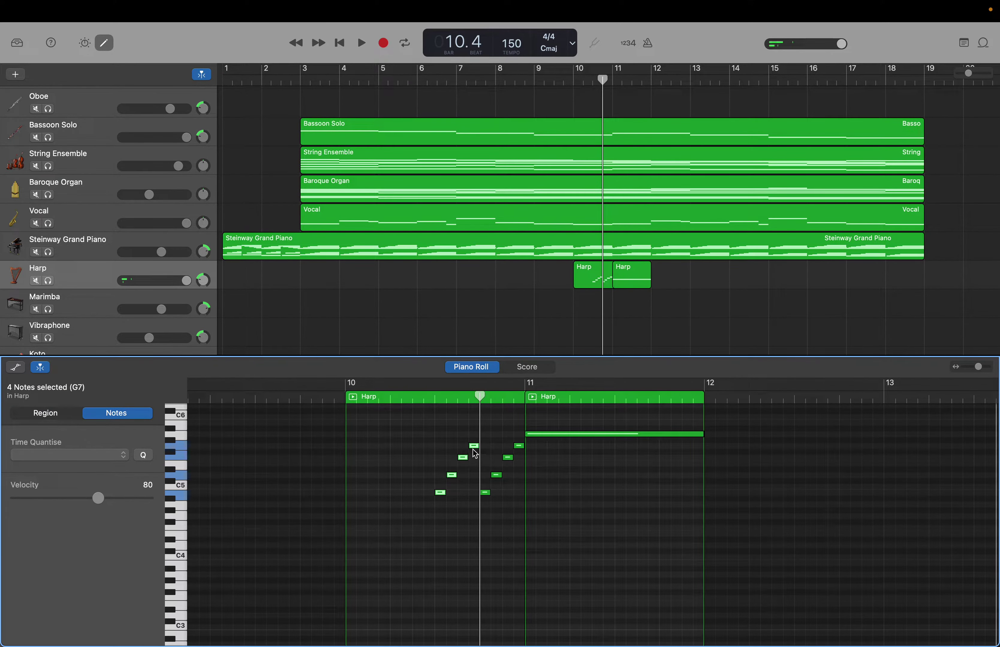
drag(475, 449, 475, 518)
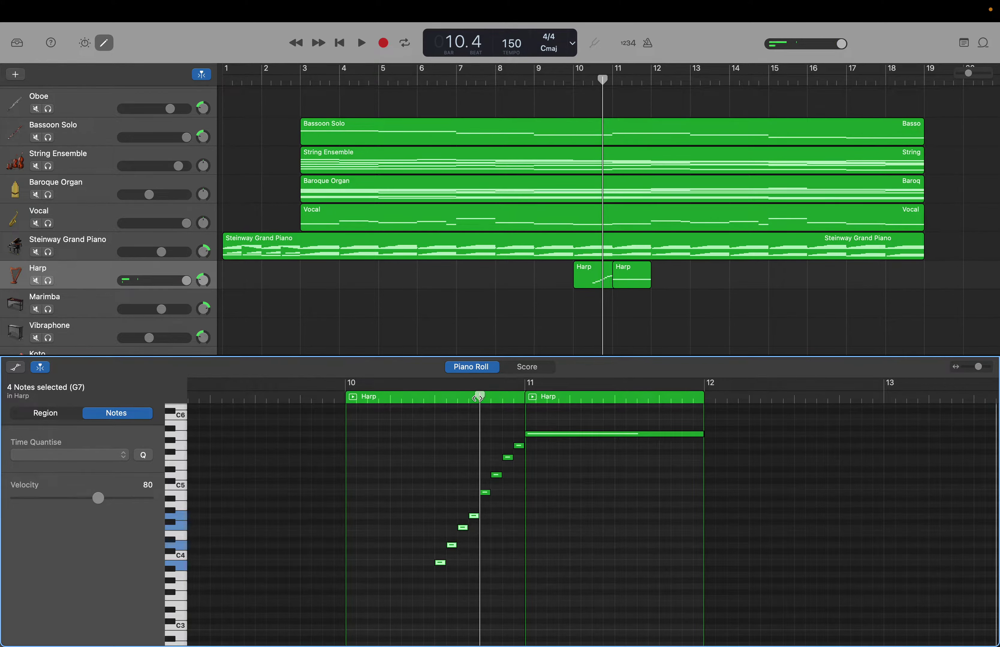
drag(479, 399, 397, 406)
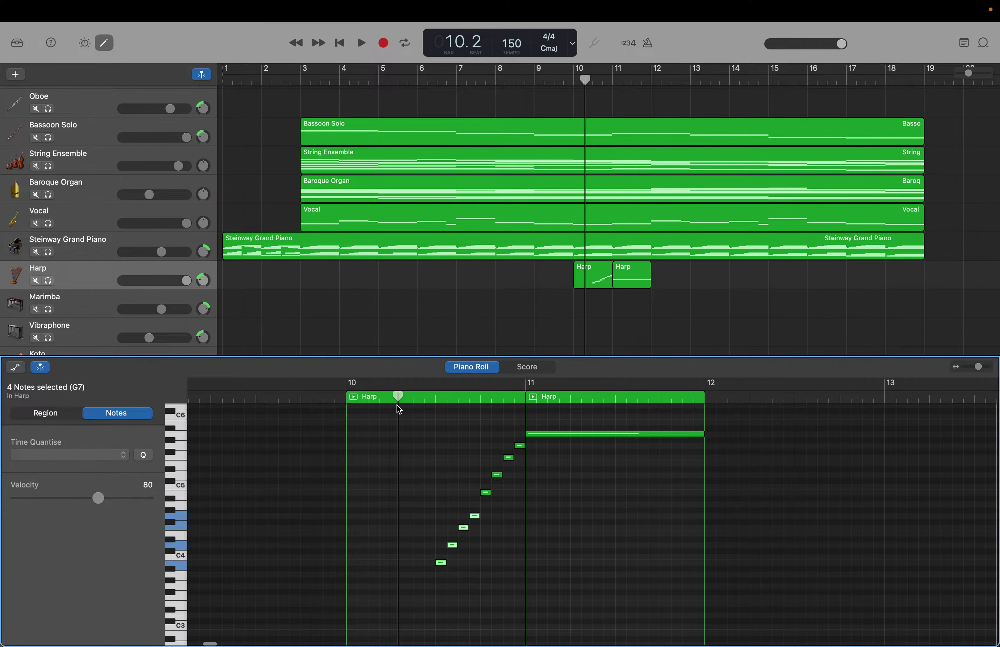
Undo all the short harp notes before bar 11, keeping only the one-bar note
key(super+z)
key(super+z)
key(super+z)
key(super+z)
key(super+z)
key(super+z)
key(super+z)
key(super+z)
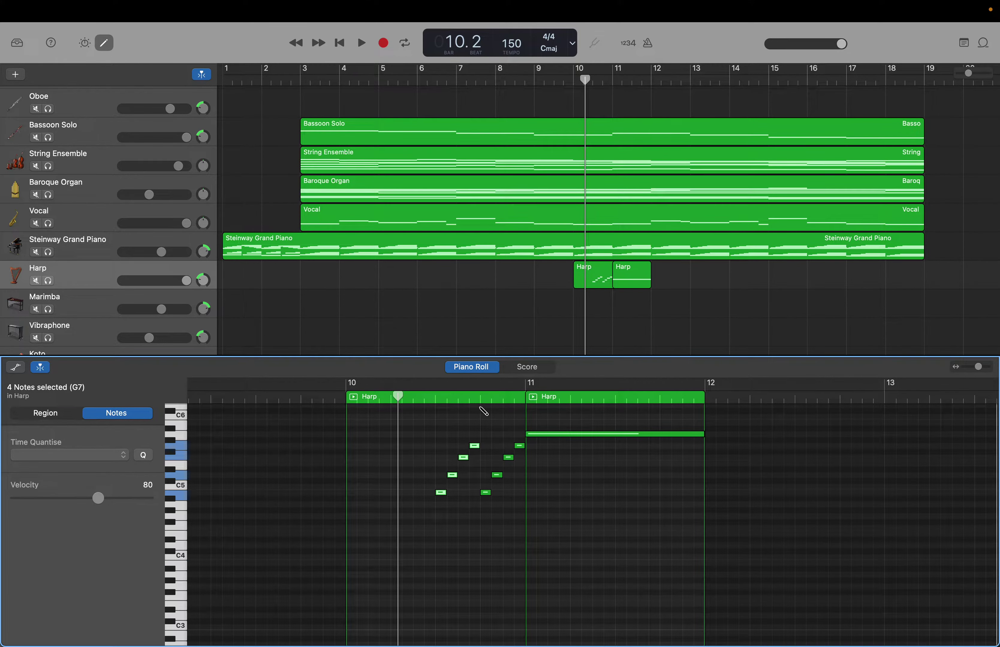
key(super+z)
key(super+z)
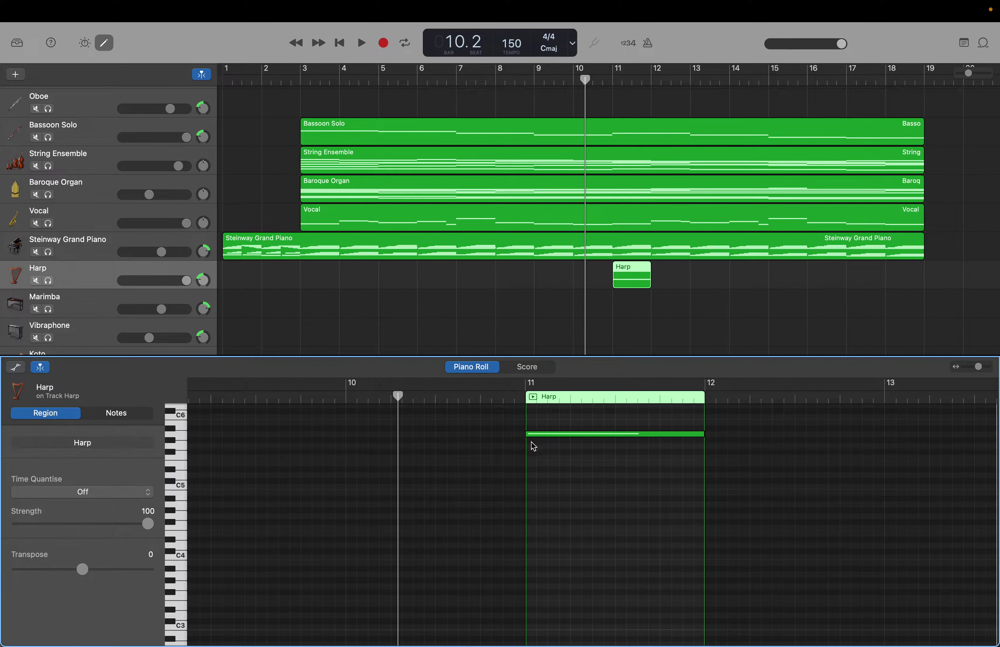
Extend the Harp region's start to bar 9 and add sixteenth notes G5, F5, D5 and B4 stepping backwards from bar 11
drag(526, 444, 816, 414)
scroll(817, 418, right, 10)
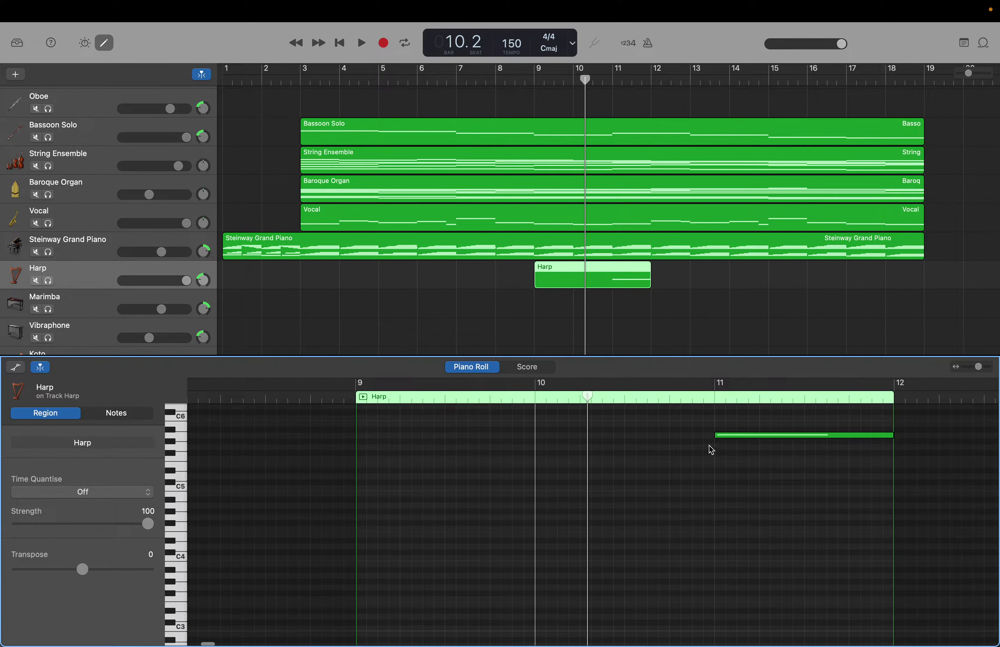
right_click(710, 448)
click(720, 452)
right_click(700, 457)
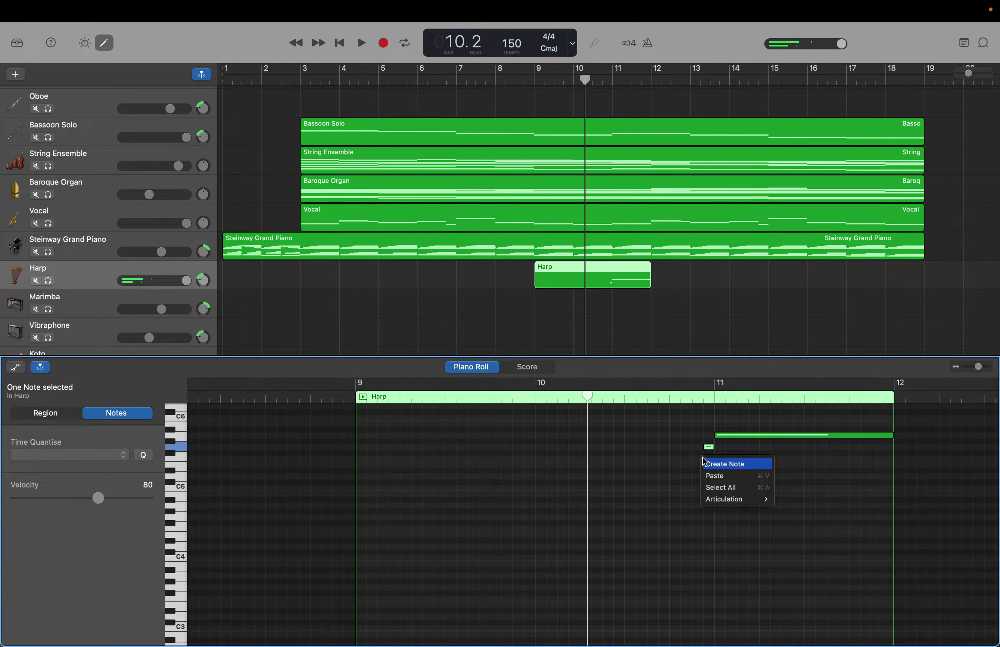
click(712, 462)
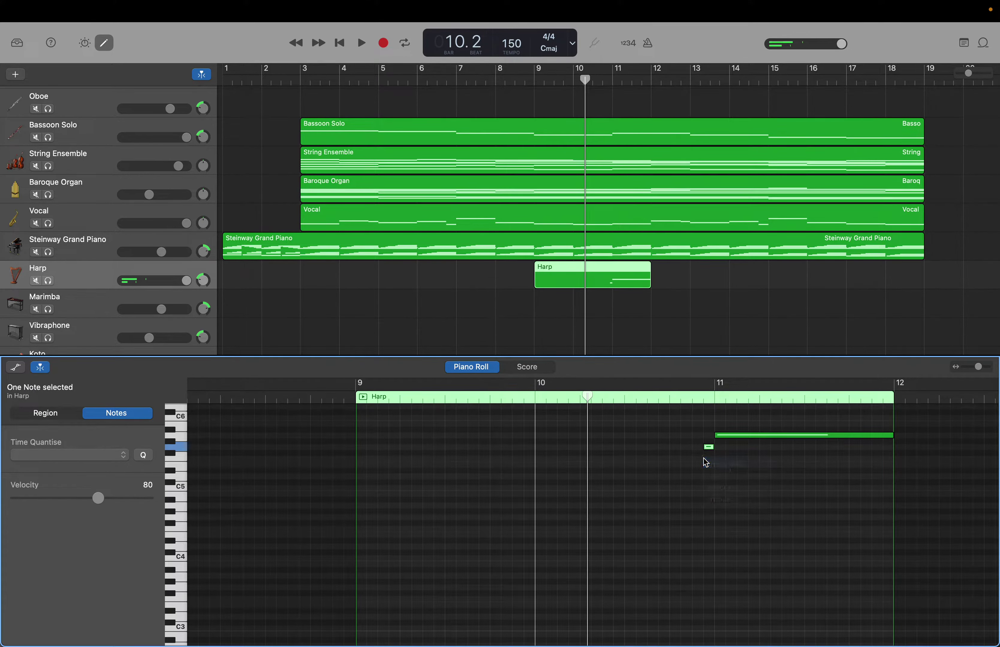
right_click(690, 477)
click(716, 479)
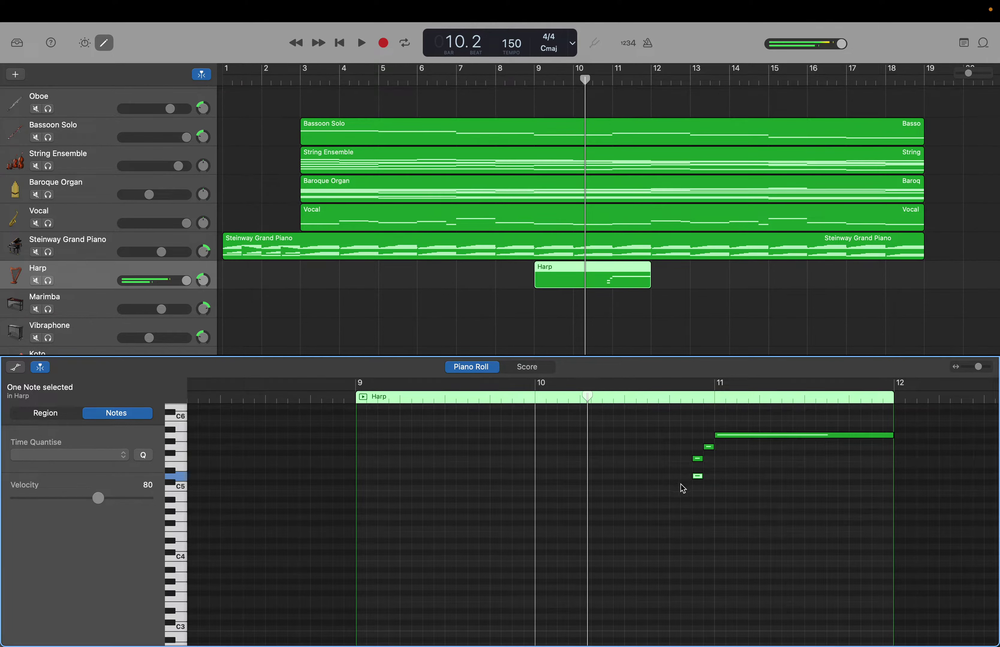
drag(700, 482, 691, 483)
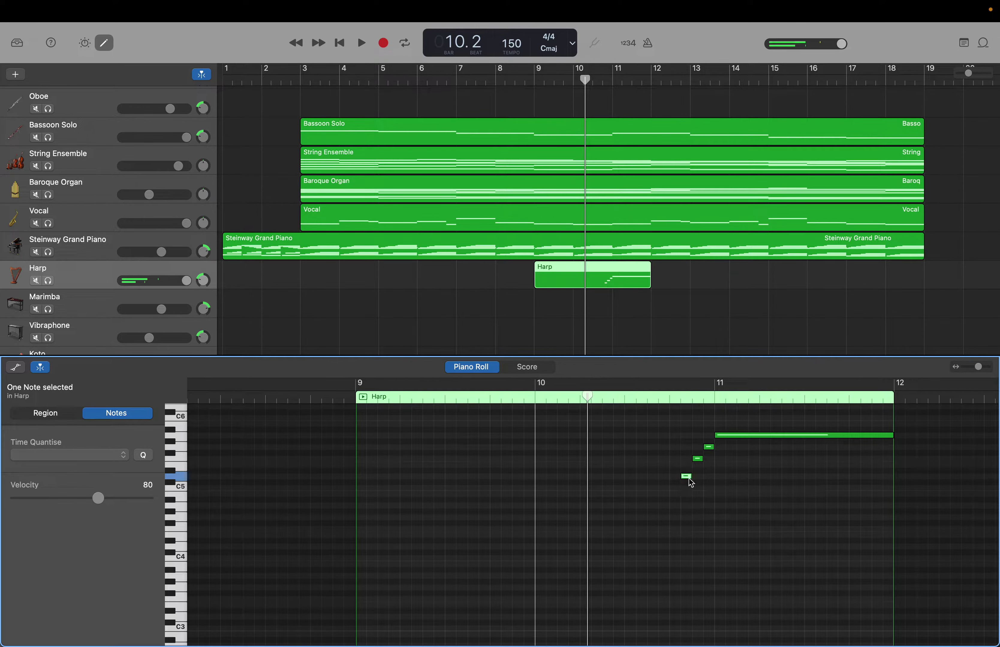
right_click(678, 499)
click(692, 500)
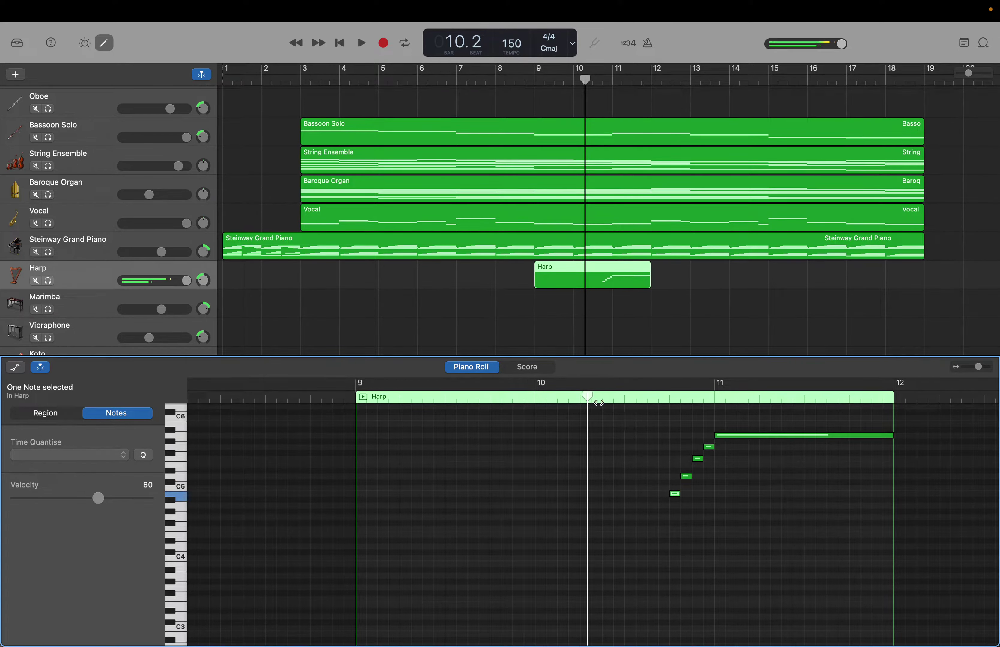
Copy the four short harp notes before bar 11 to beat 10.3 and lower the copies by one octave
drag(587, 395, 626, 397)
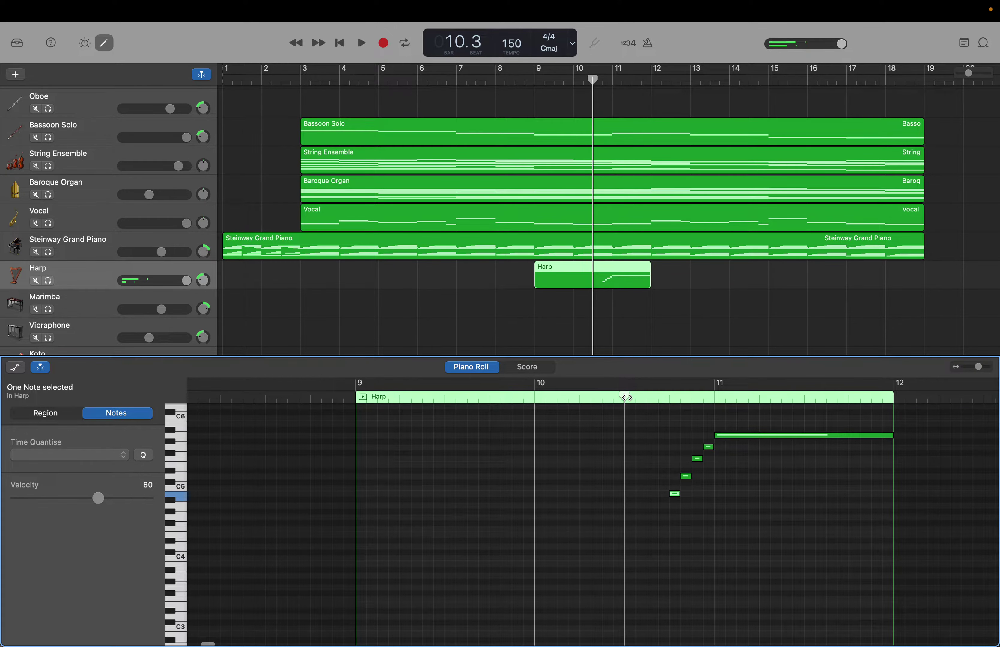
drag(707, 430, 673, 519)
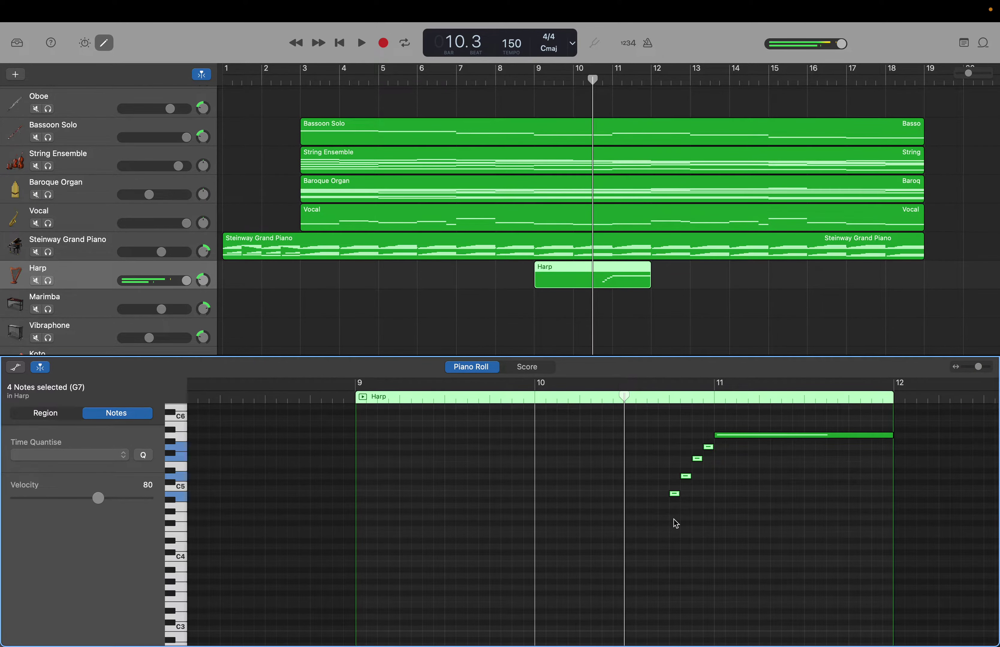
key(super+c)
key(super+v)
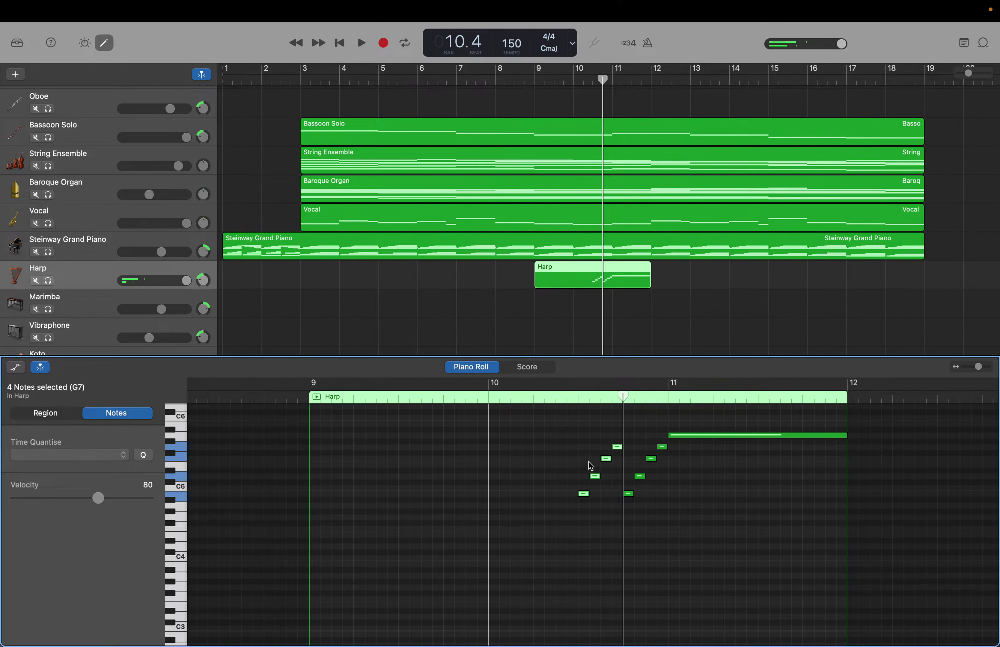
drag(618, 451, 619, 520)
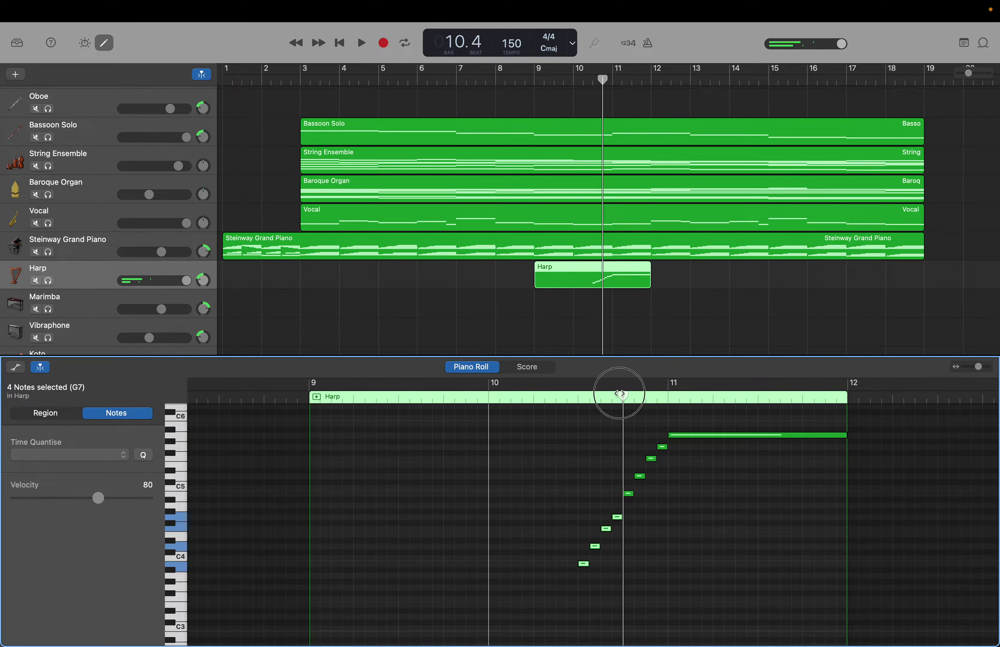
Paste the lowered four-note harp group at beat 10.2 and lower it by another octave
drag(621, 396, 534, 397)
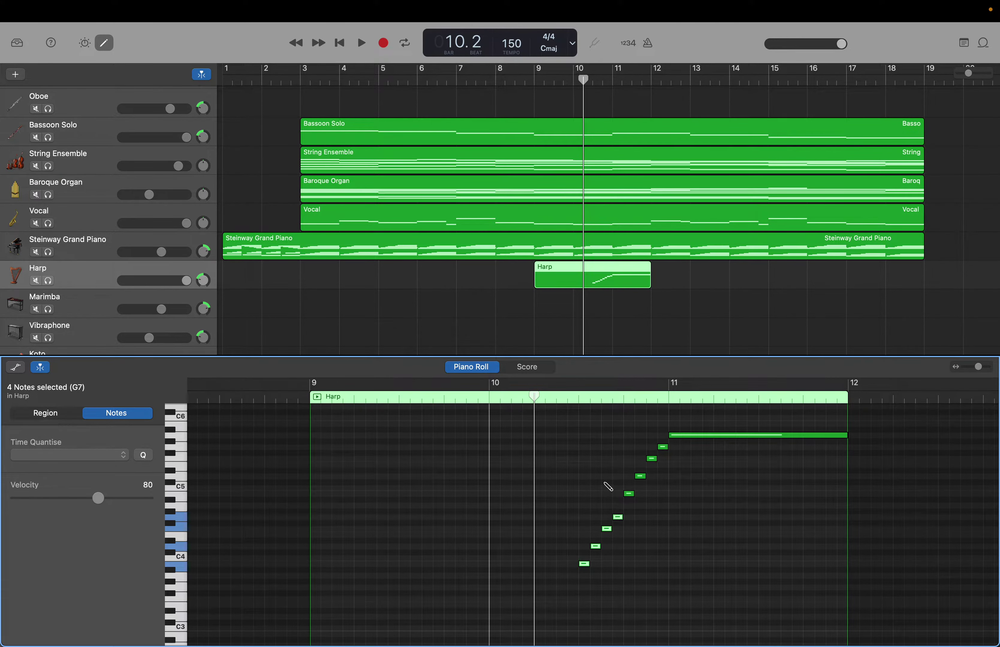
key(super+v)
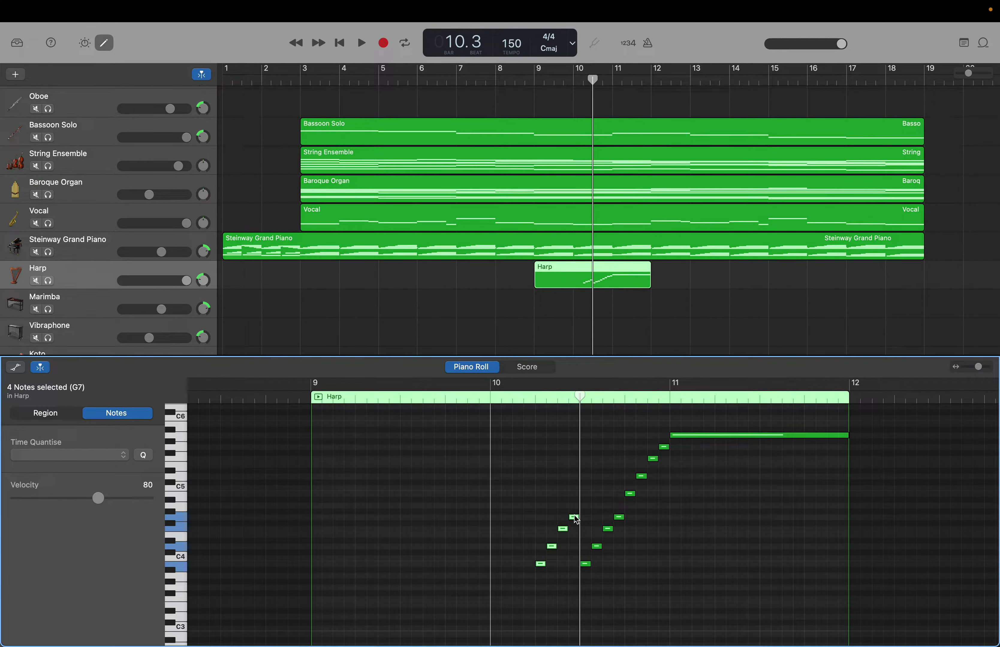
drag(576, 520, 579, 590)
Paste the lowest four-note harp group at beat 10.1 and lower it one more octave so the run starts on B1
scroll(579, 590, down, 5)
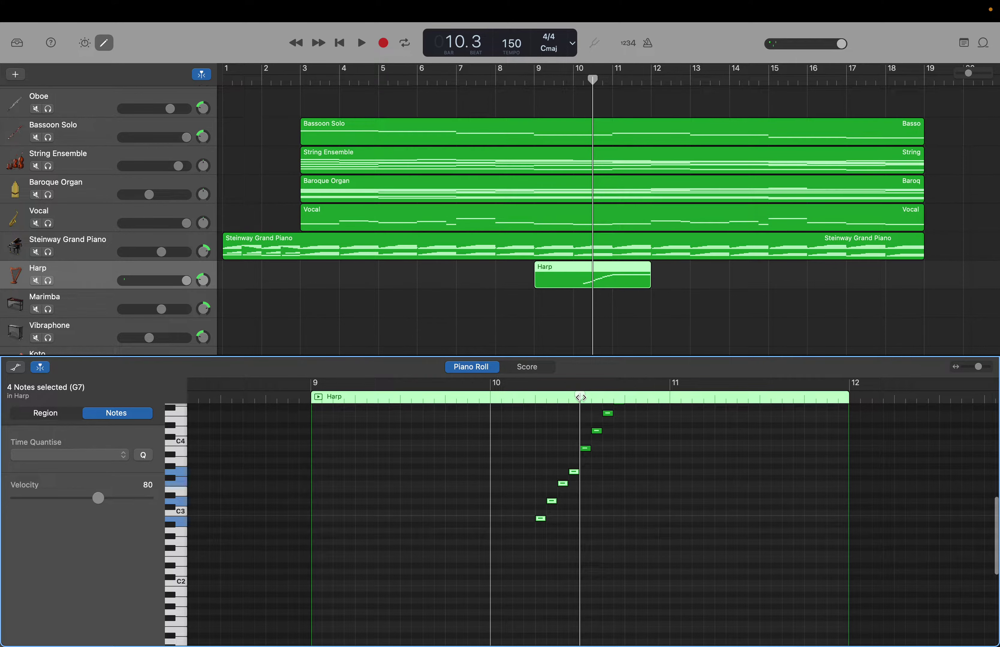
drag(580, 397, 495, 414)
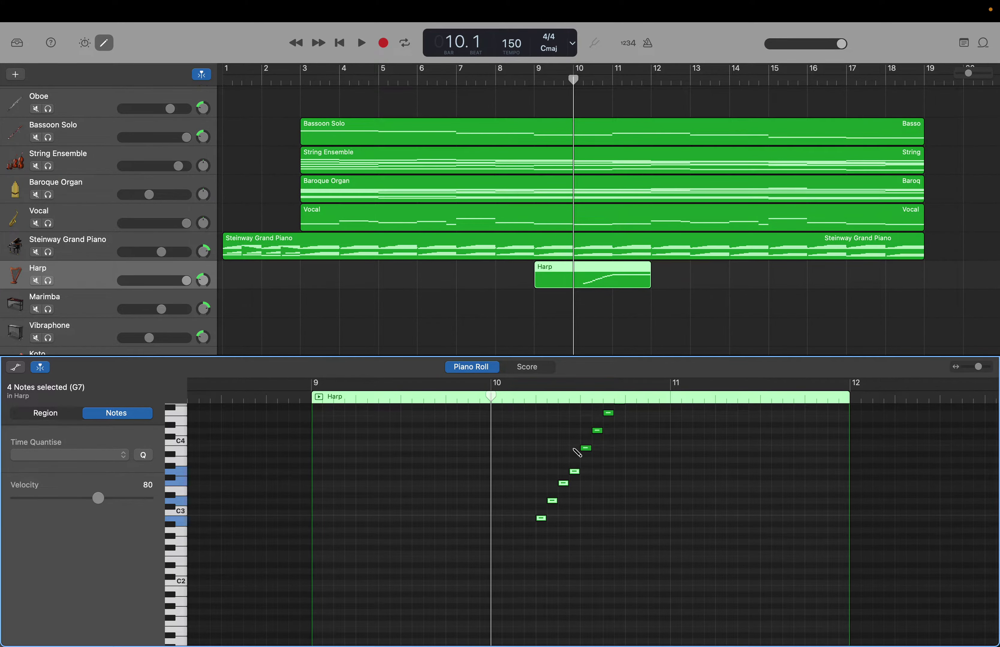
key(super+v)
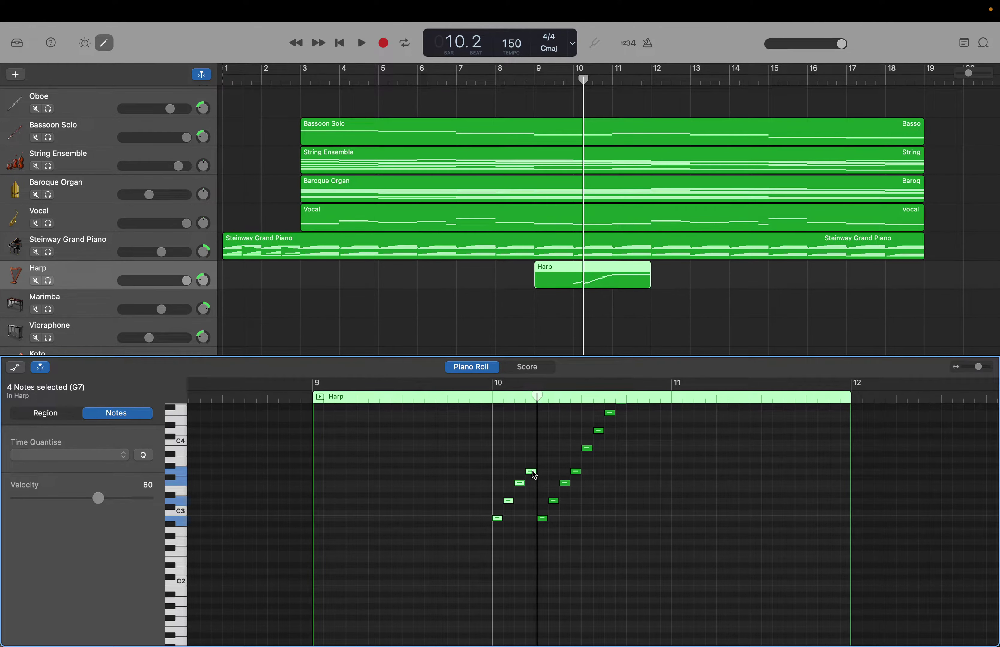
drag(534, 475, 535, 545)
Place the playhead at beat 9.3 and add harp sixteenth notes G1, B1, C2 and E2 stepping backwards in time from bar 10
drag(533, 397, 406, 402)
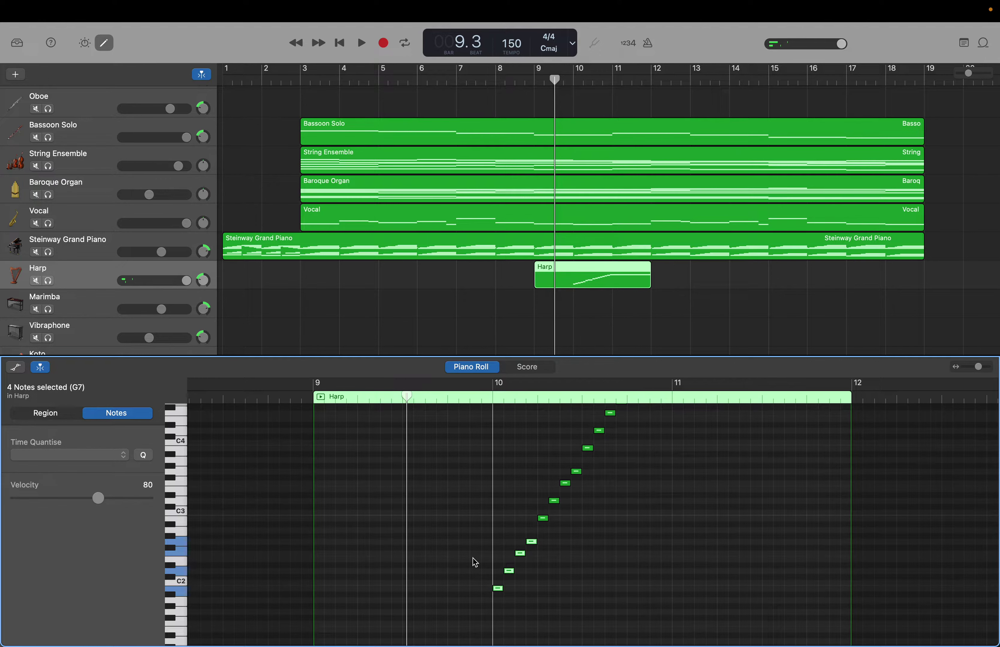
scroll(483, 594, down, 3)
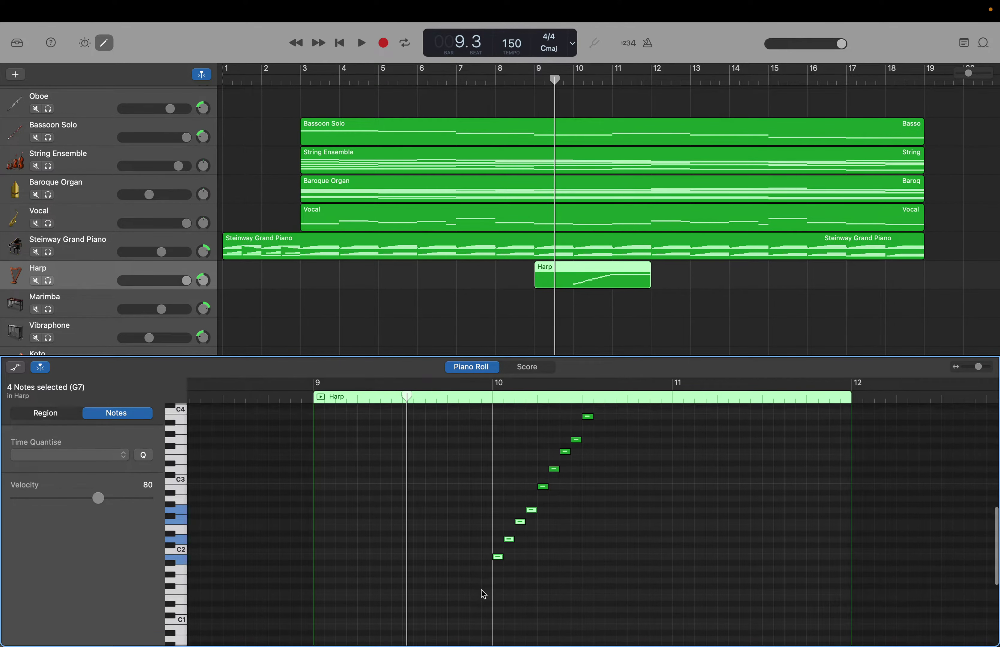
click(498, 544)
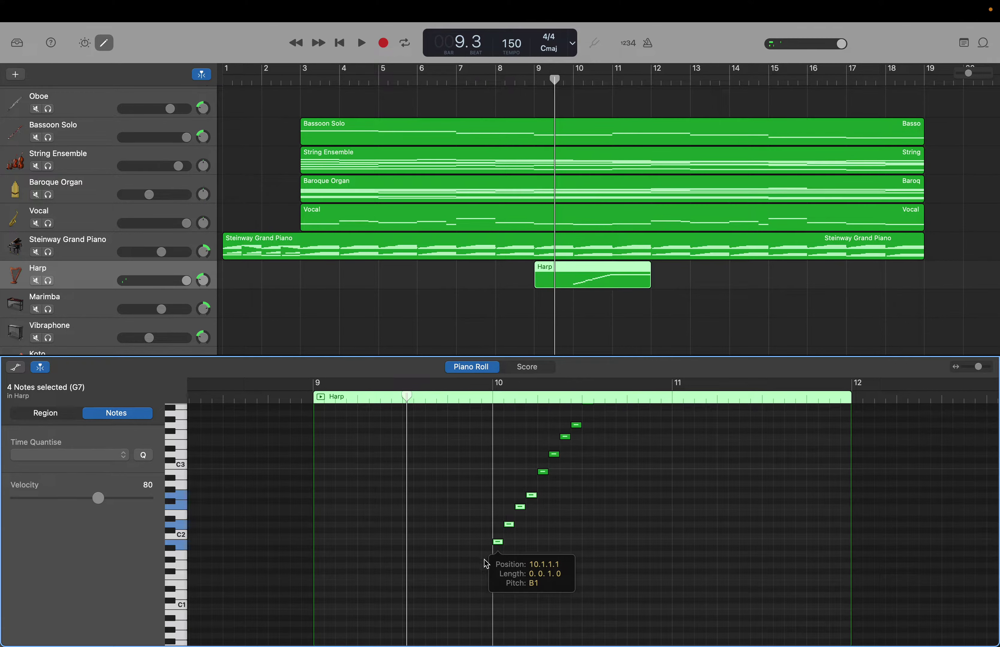
click(488, 569)
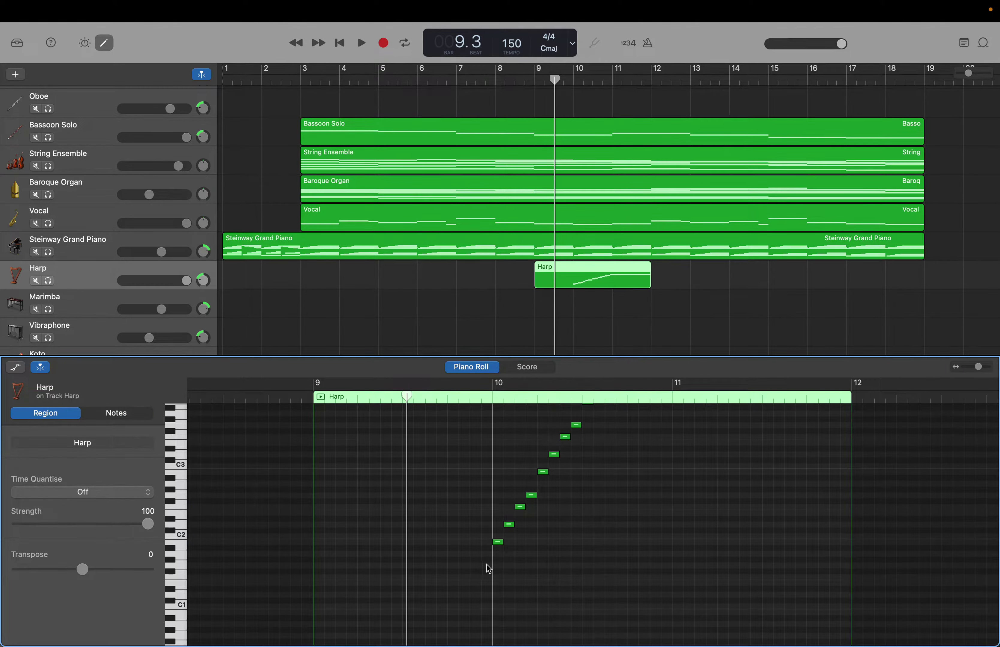
right_click(488, 568)
click(490, 568)
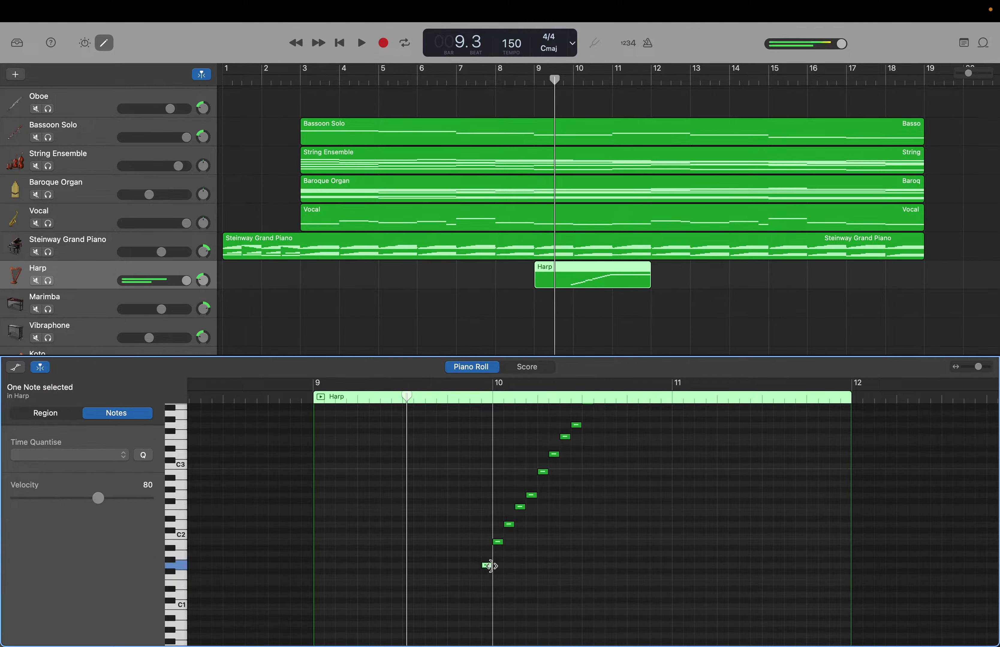
right_click(480, 548)
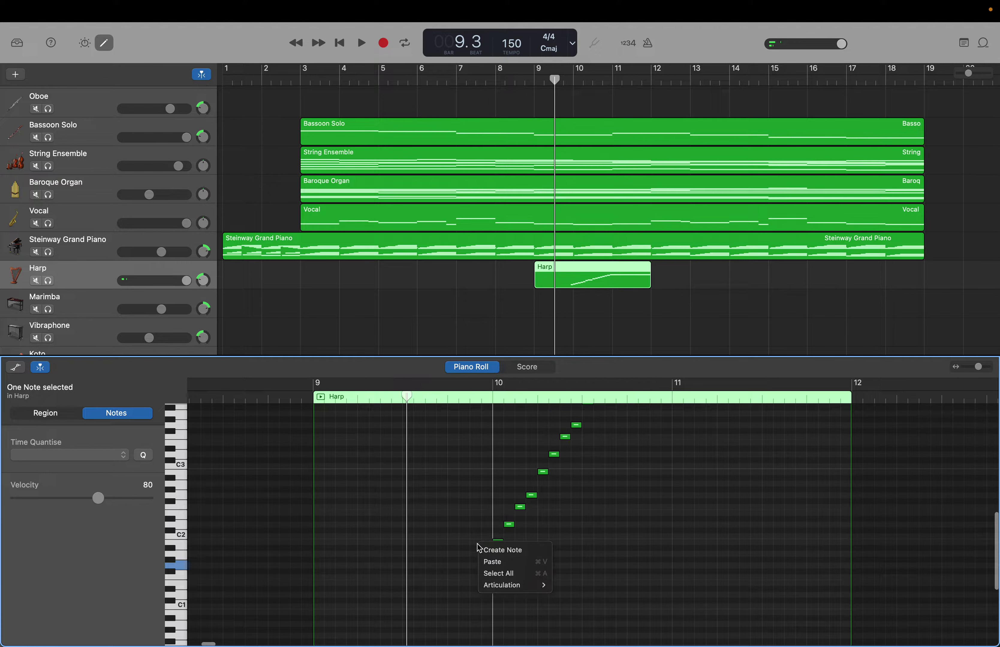
click(483, 552)
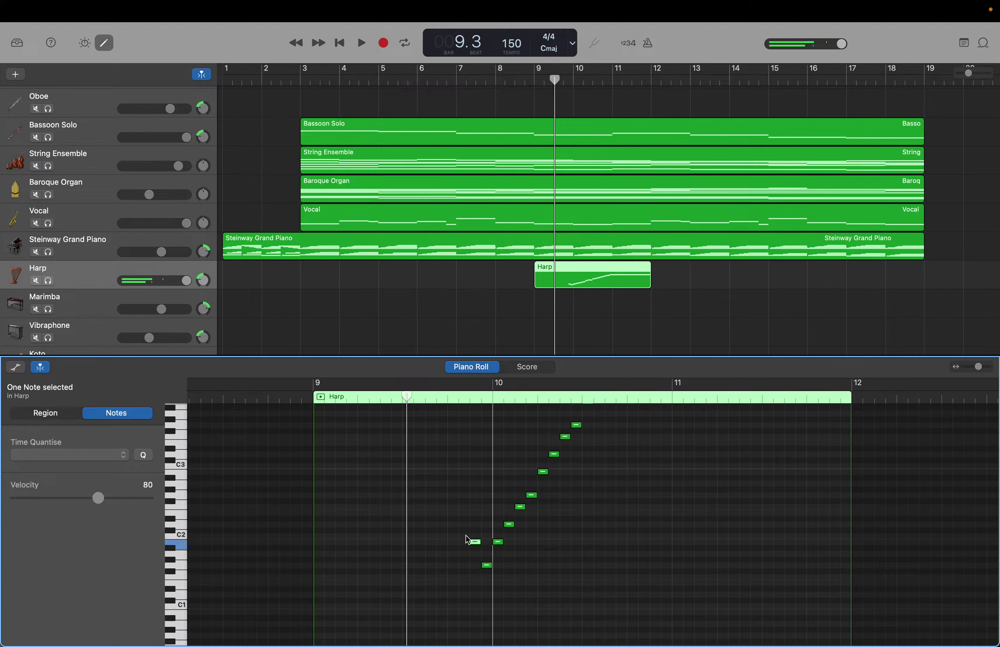
right_click(465, 538)
click(473, 542)
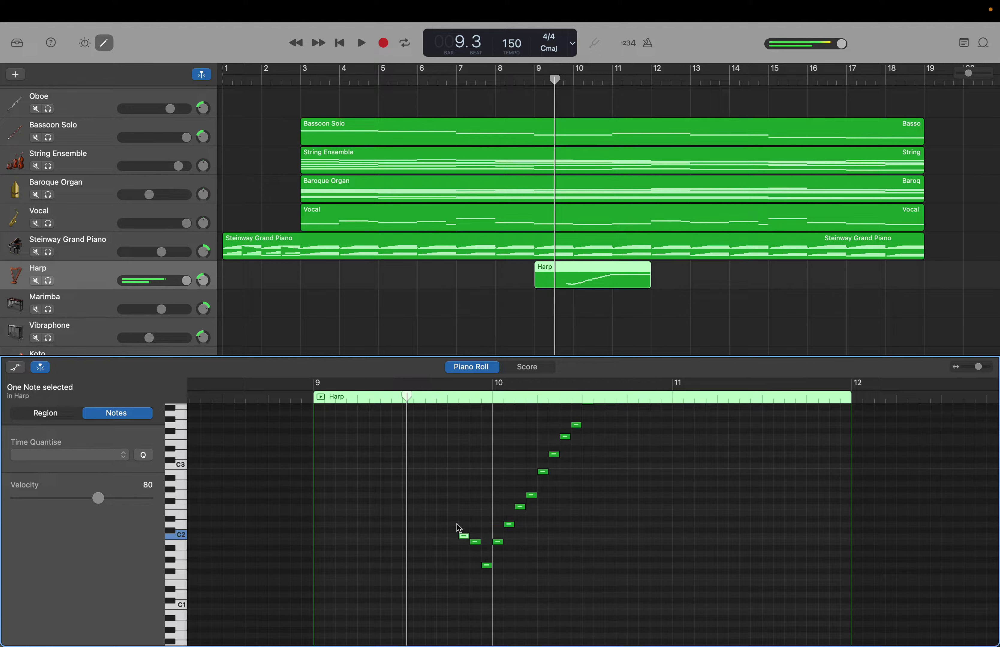
right_click(454, 517)
click(459, 520)
Copy the four falling notes before bar 10 to beat 9.3 and raise the copies by one octave
drag(453, 500, 487, 593)
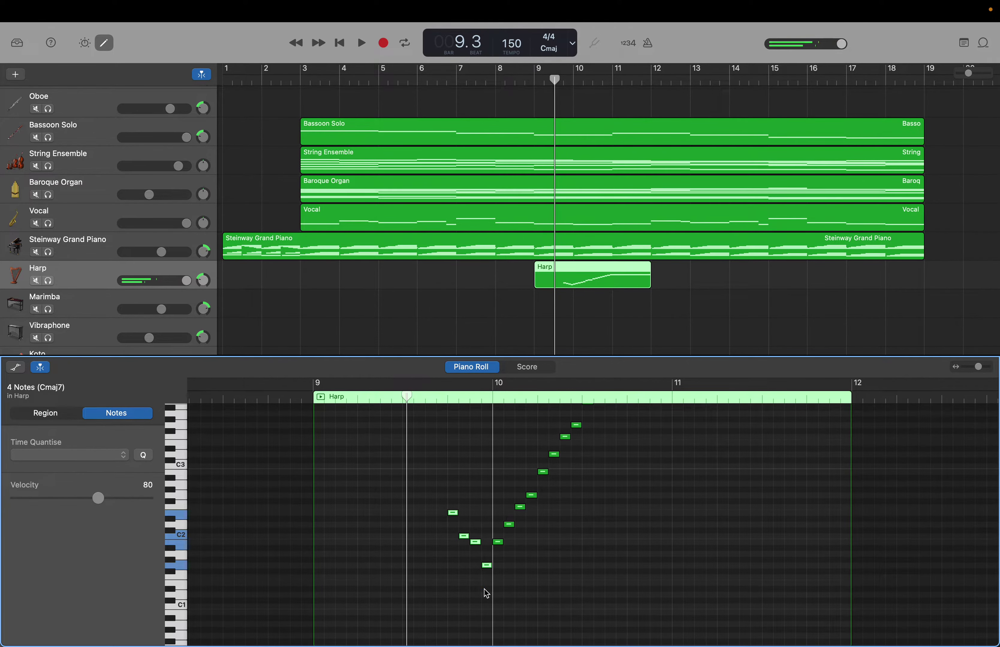
key(super+v)
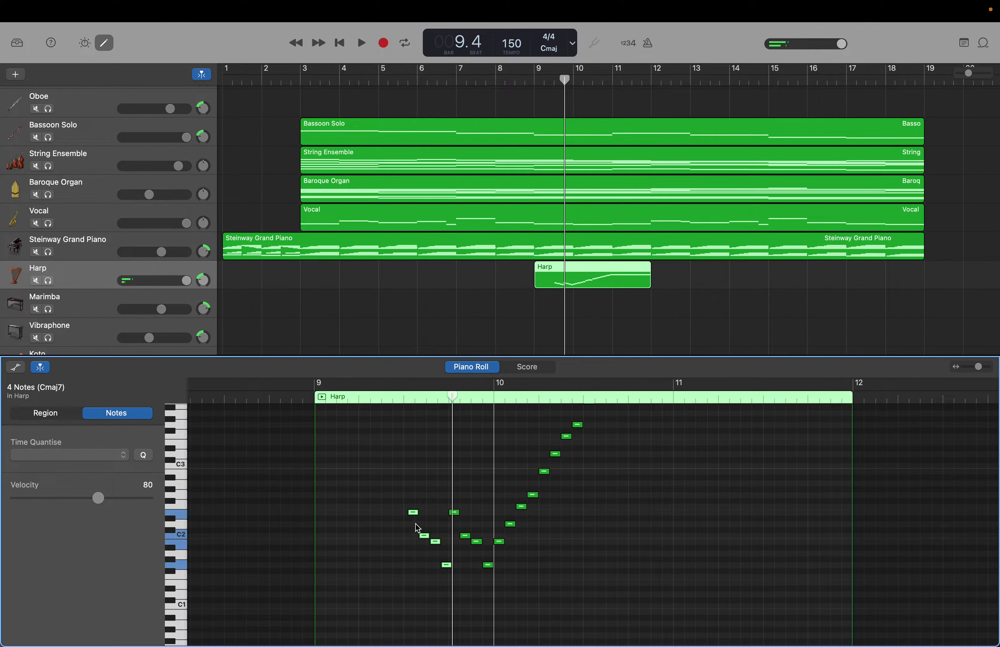
drag(416, 517, 414, 450)
click(442, 429)
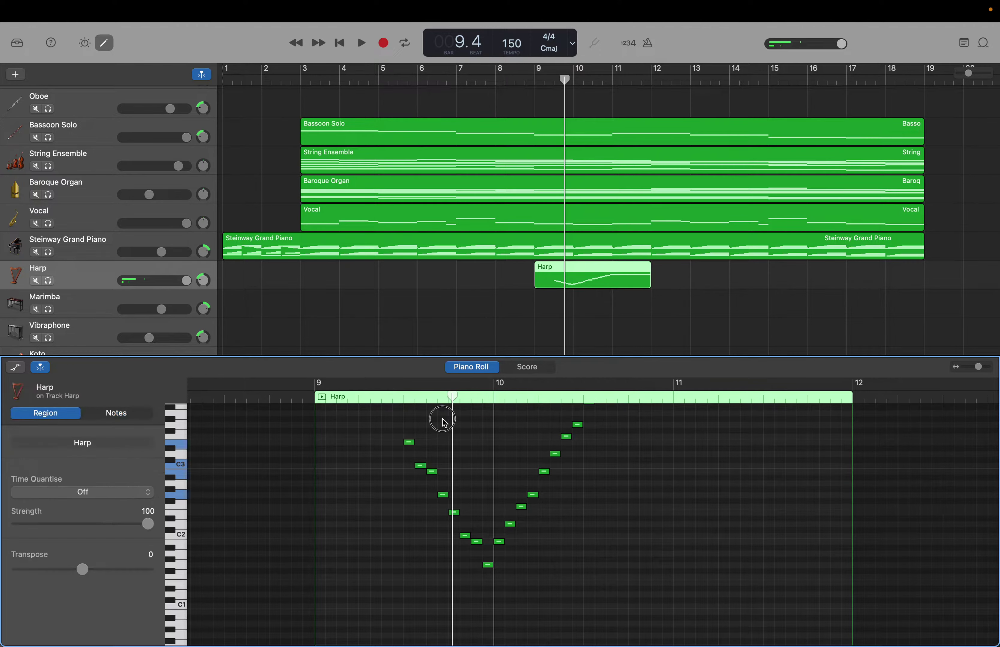
Copy the raised four-note group to beat 9.2, raise it another octave, and return the playhead to bar 9
drag(451, 397, 360, 398)
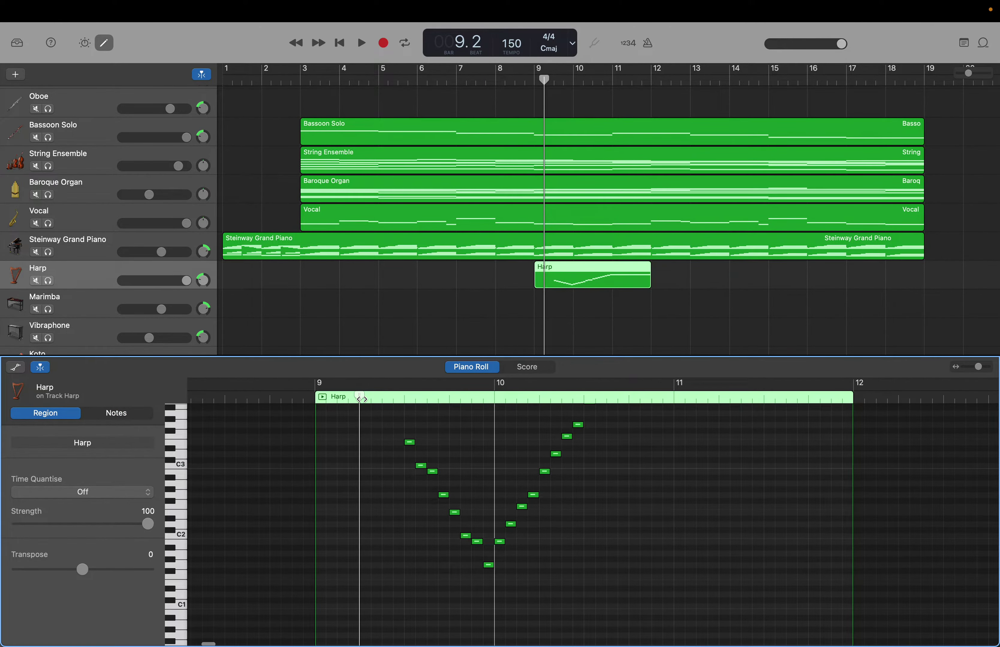
scroll(361, 399, up, 3)
drag(406, 459, 444, 579)
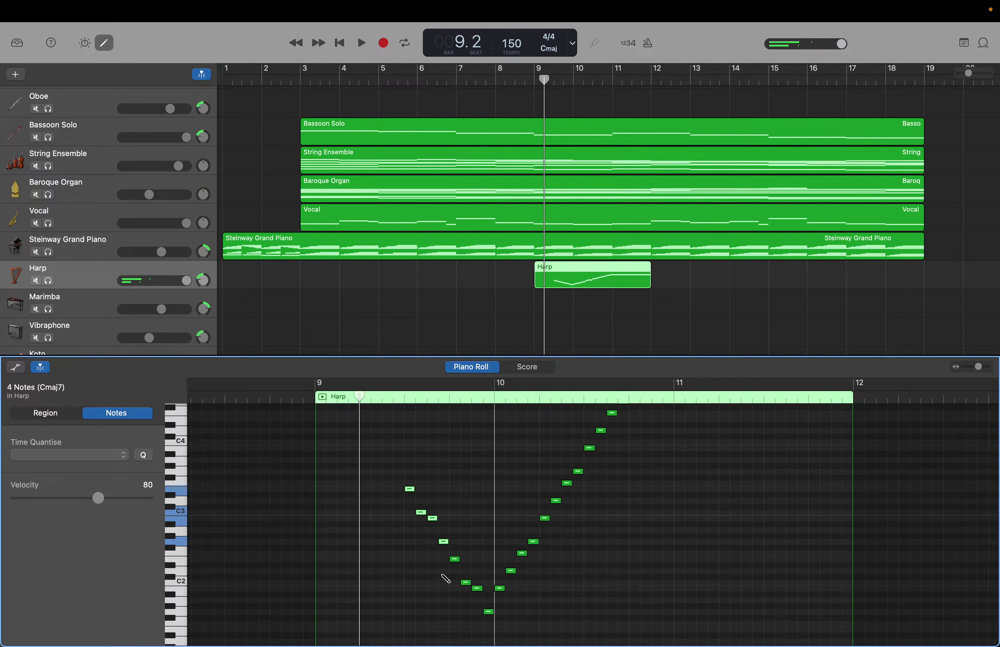
key(super+v)
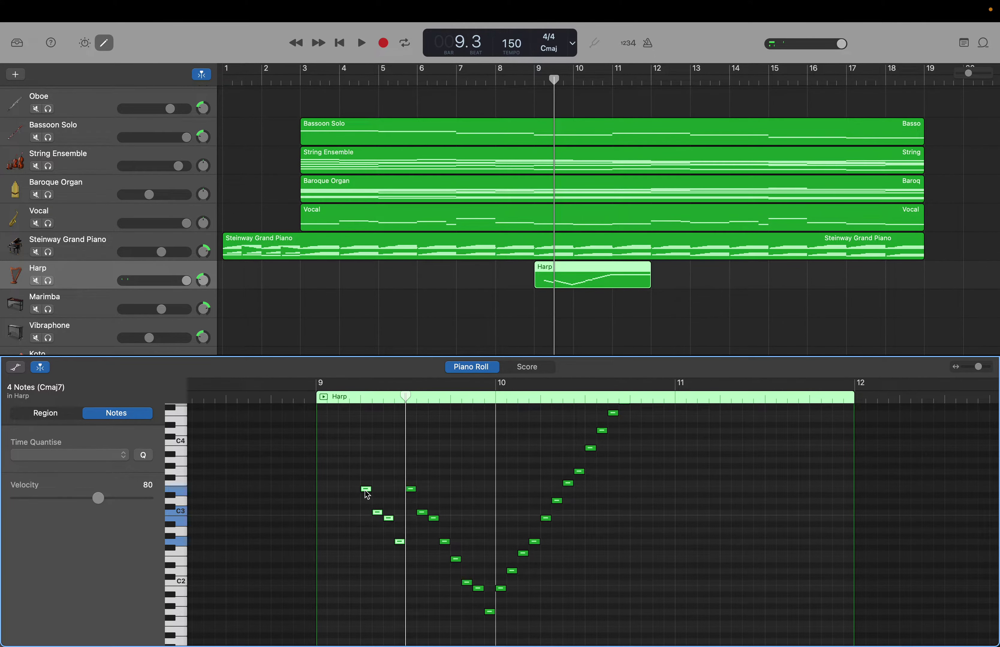
drag(367, 495, 318, 400)
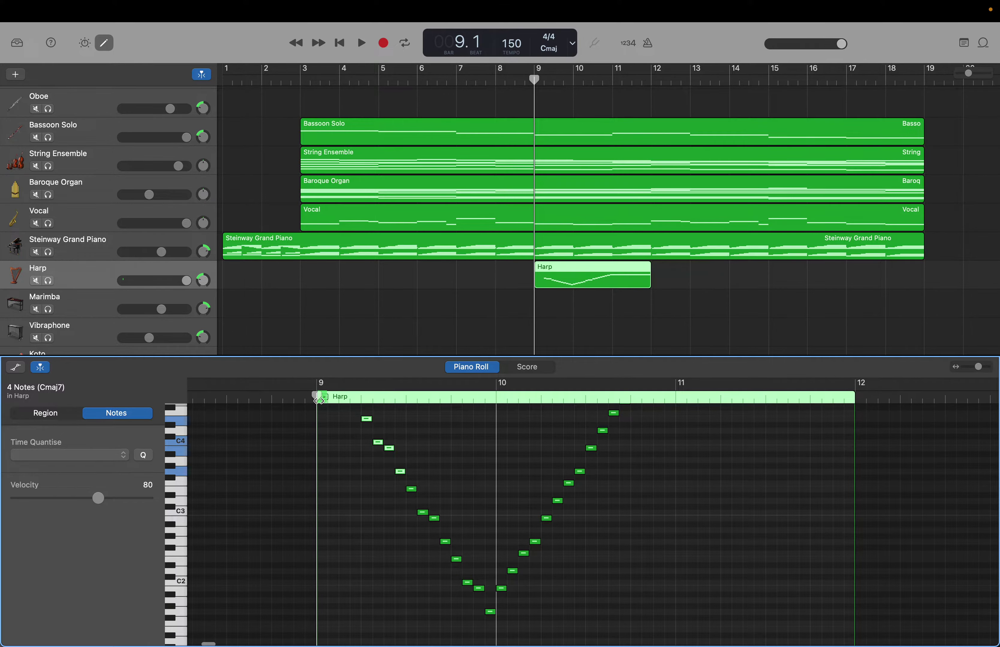
Paste the four falling notes at the start of bar 9, raise them one more octave, and reset the playhead to bar 9
scroll(318, 400, up, 5)
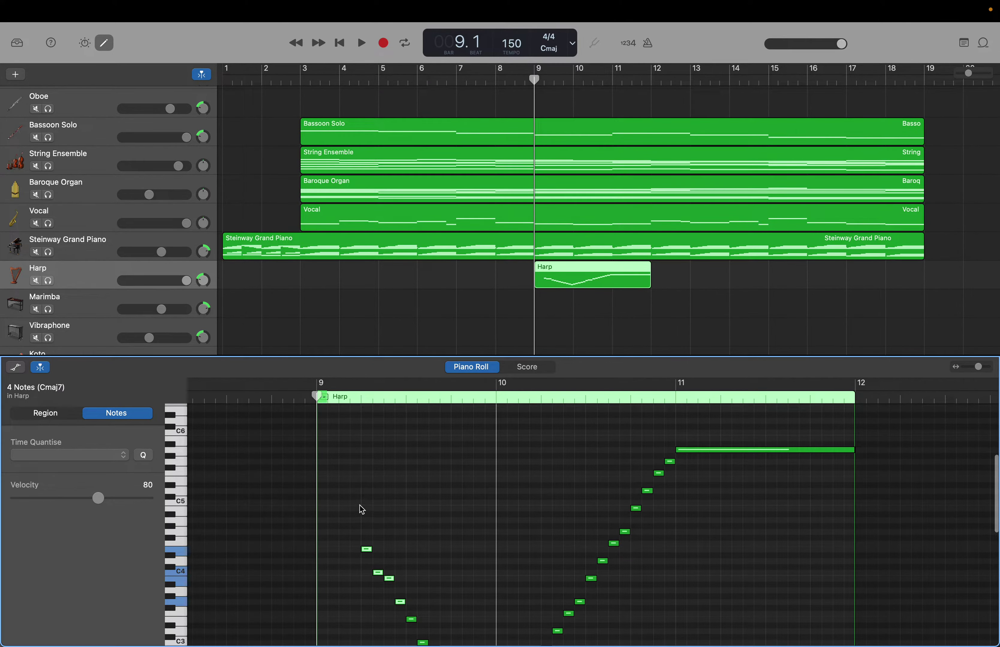
key(super+v)
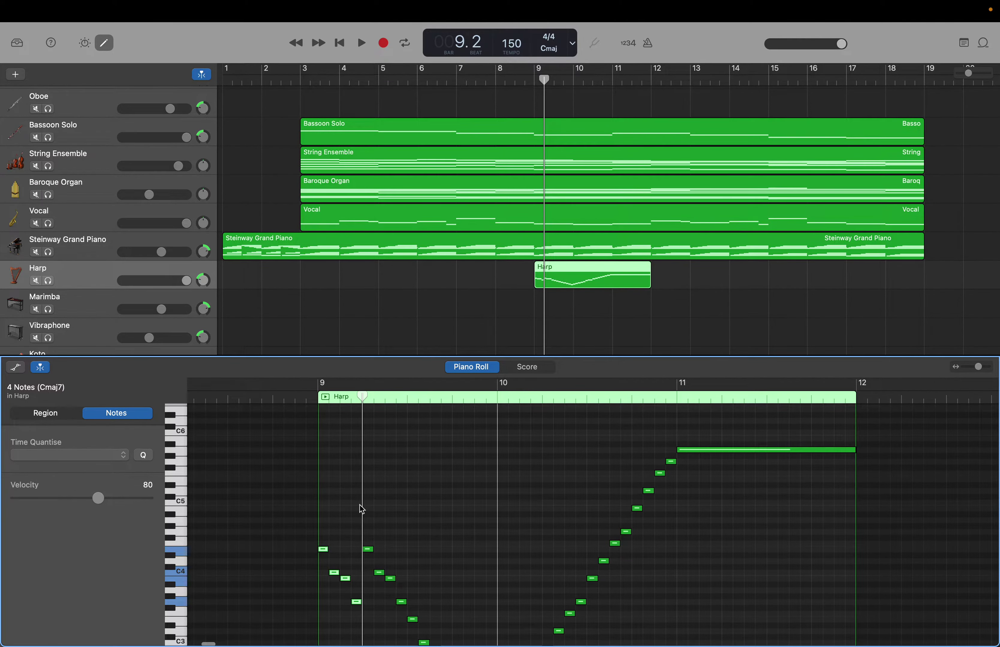
drag(323, 549, 327, 485)
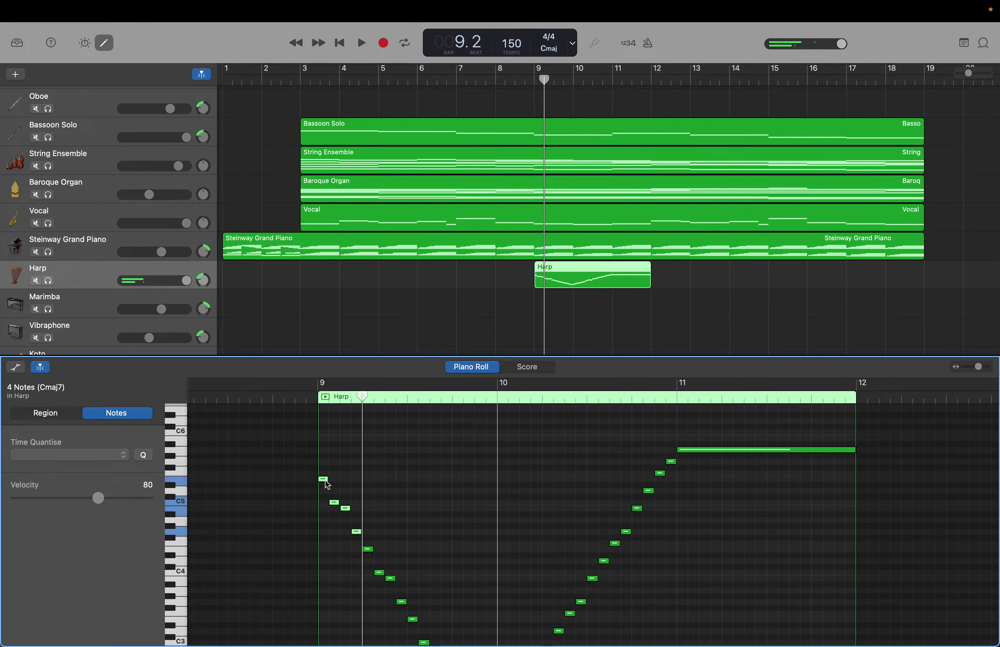
drag(362, 397, 318, 397)
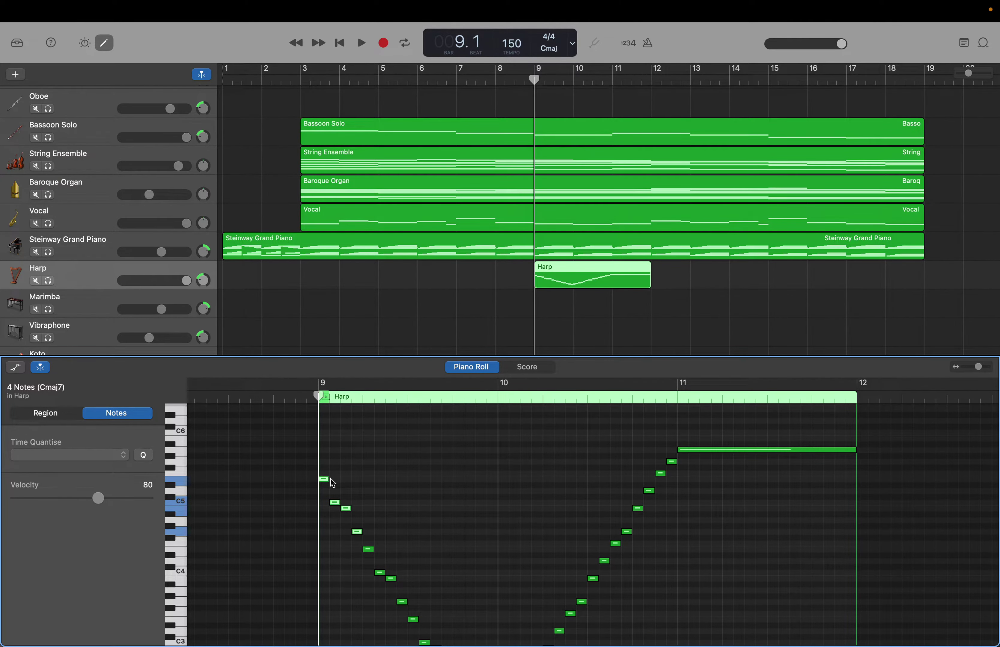
Lengthen the first four notes of the falling run, E5, C5, B4 and G4, so they sustain until bar 10
drag(326, 479, 498, 493)
click(351, 466)
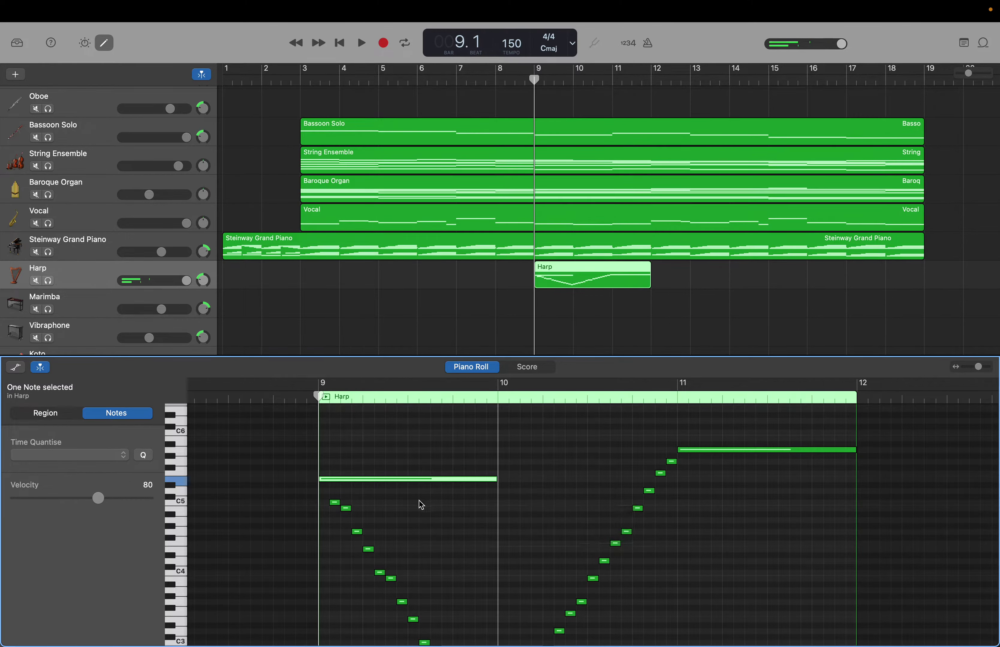
drag(337, 502, 496, 510)
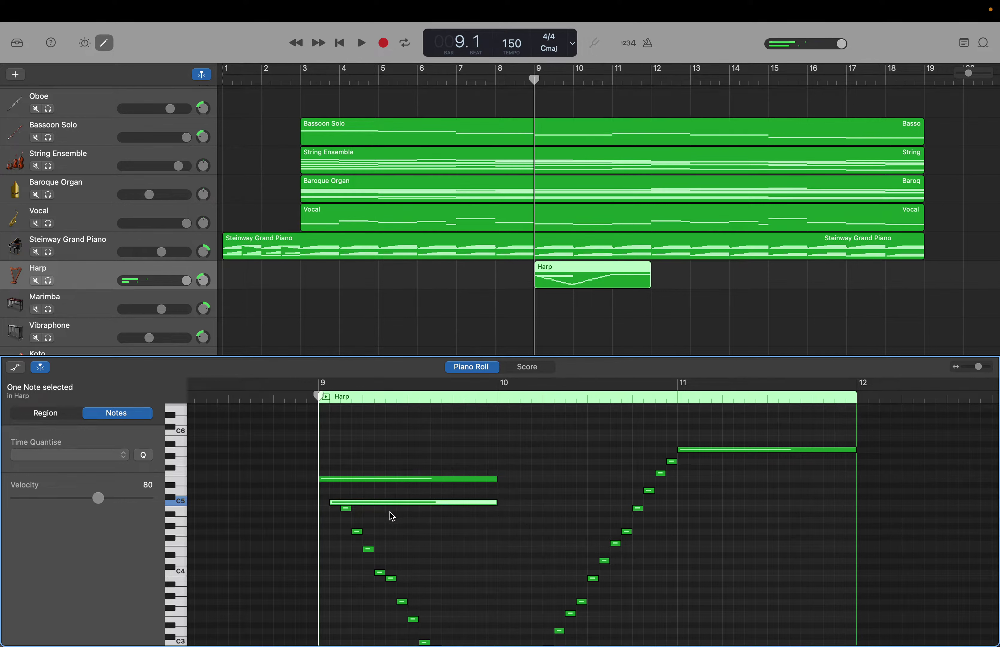
drag(349, 509, 497, 520)
drag(361, 532, 496, 541)
scroll(496, 542, down, 3)
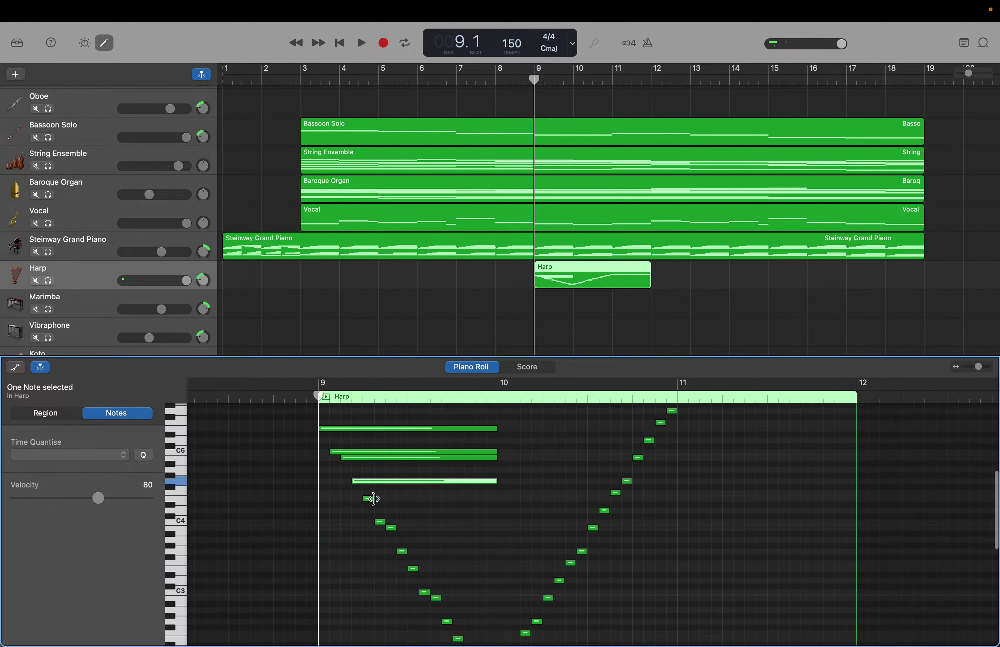
Extend the falling run's E4, C4, B3 and G3 notes so each one ends at bar 10
drag(373, 499, 498, 506)
drag(384, 523, 497, 524)
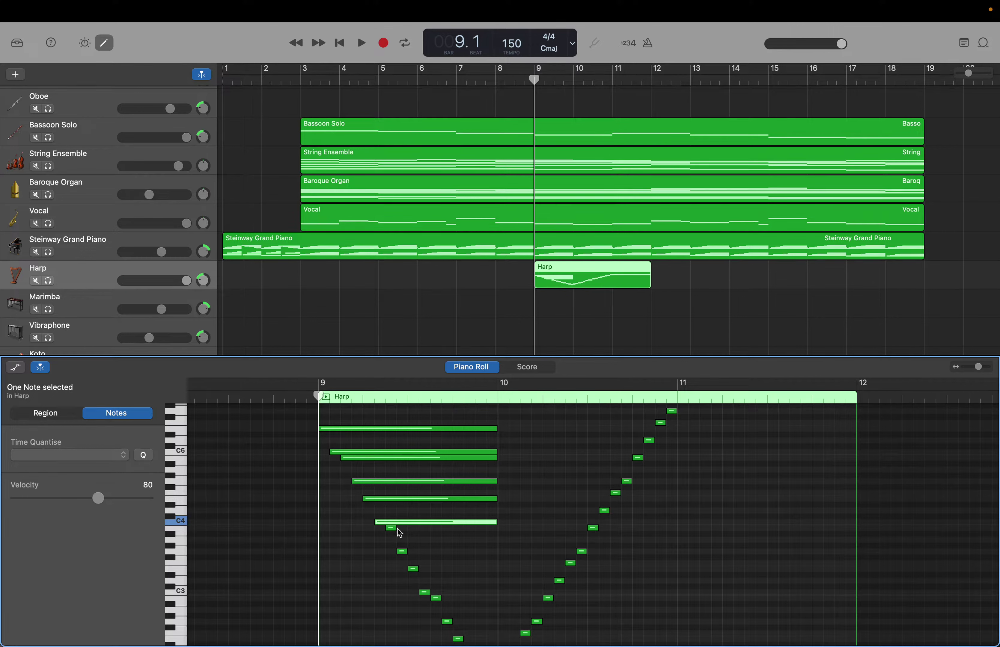
drag(394, 528, 498, 530)
drag(406, 551, 496, 555)
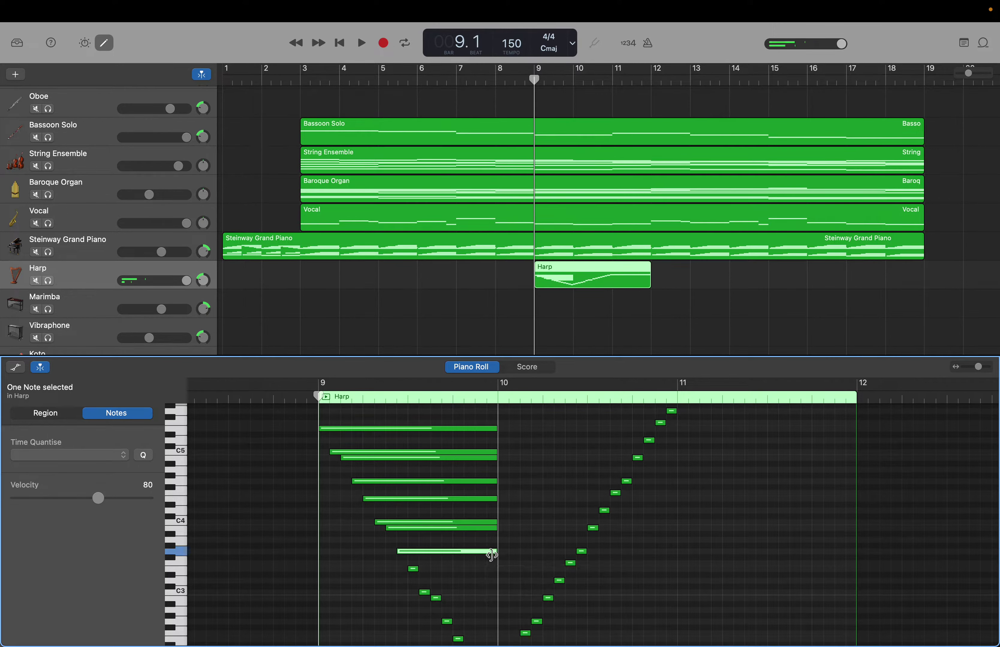
Extend the falling run's E3, C3, B2, G2, E2, C2 and B1 notes so each ends at bar 10
drag(417, 570, 495, 570)
drag(429, 592, 496, 591)
scroll(496, 595, down, 2)
scroll(496, 595, down, 1)
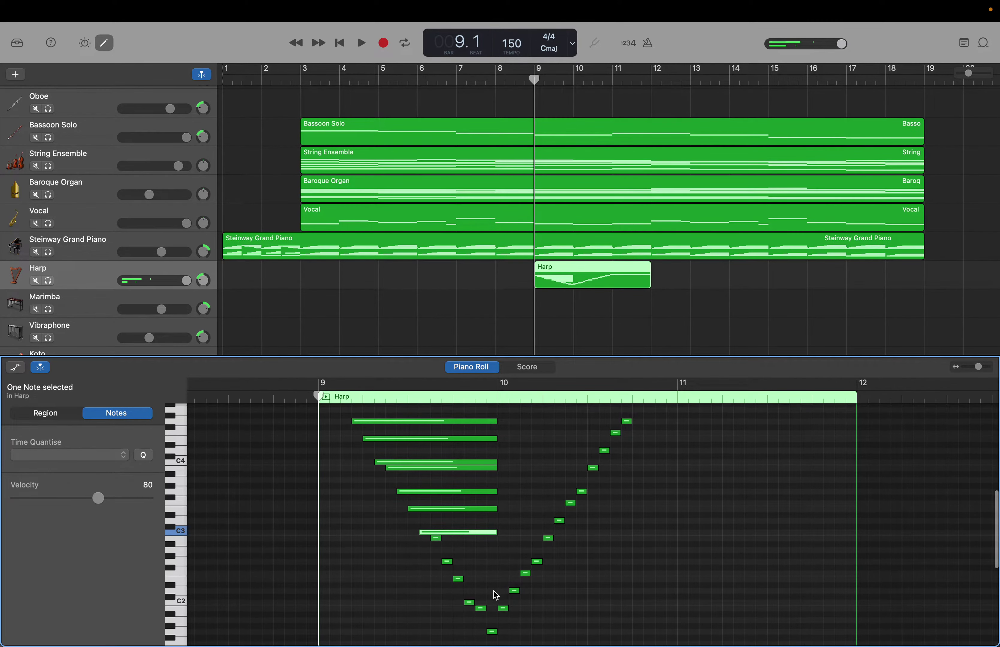
drag(441, 538, 497, 539)
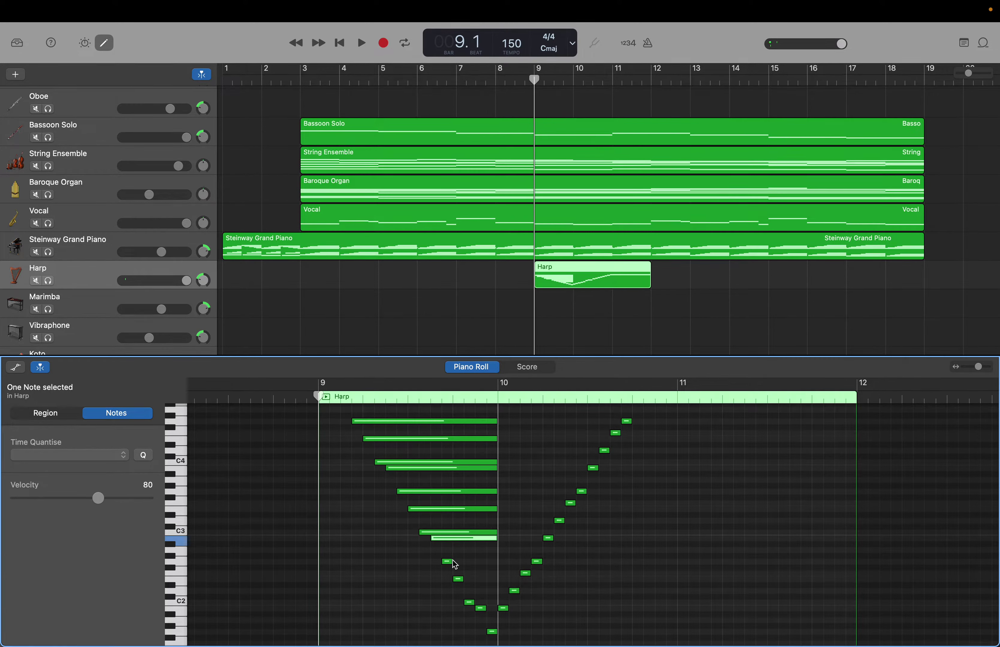
drag(451, 561, 497, 608)
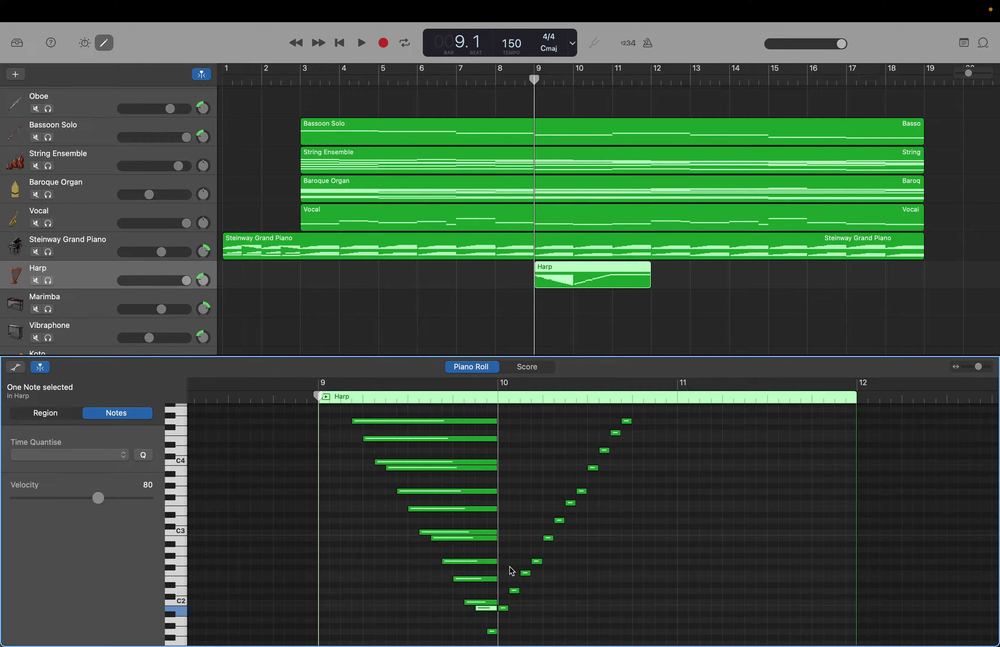
Select the falling run's notes except the lowest and trim their ends to slightly before bar 10
click(488, 601)
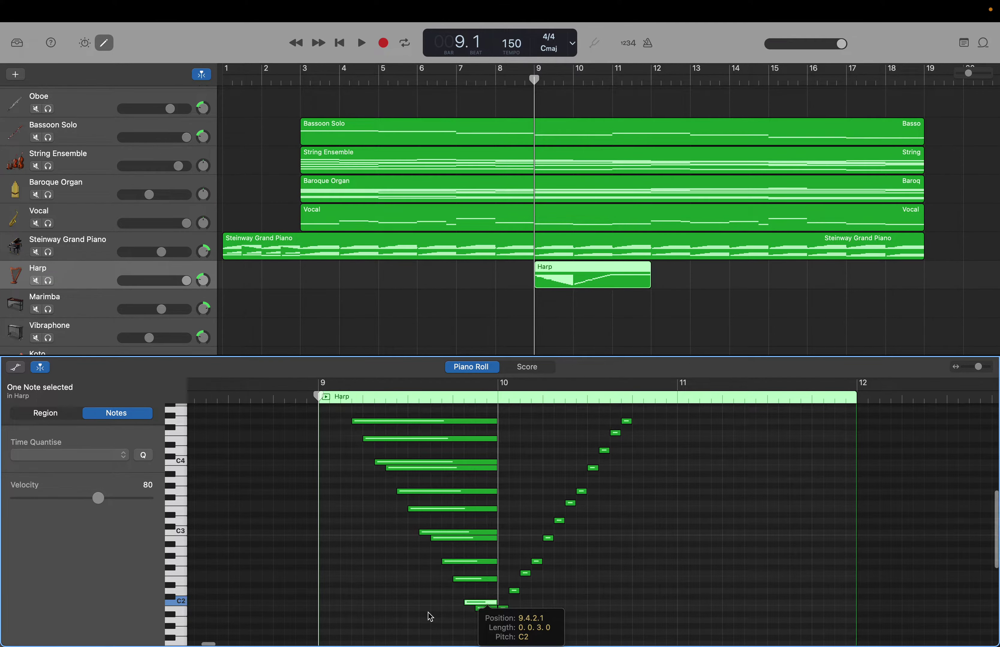
scroll(429, 617, up, 5)
scroll(429, 614, down, 3)
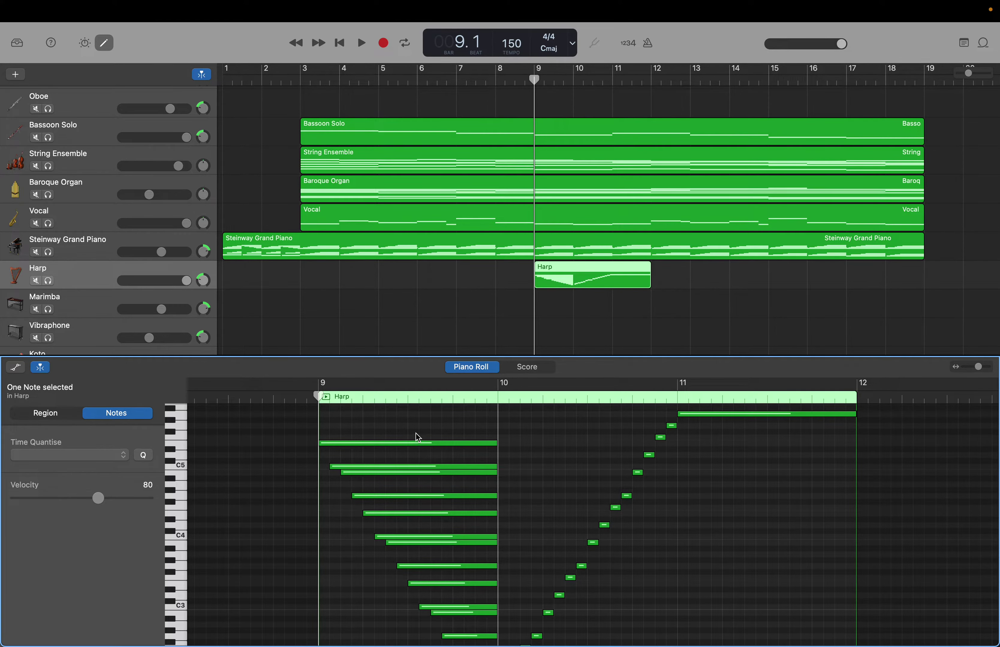
drag(416, 433, 495, 587)
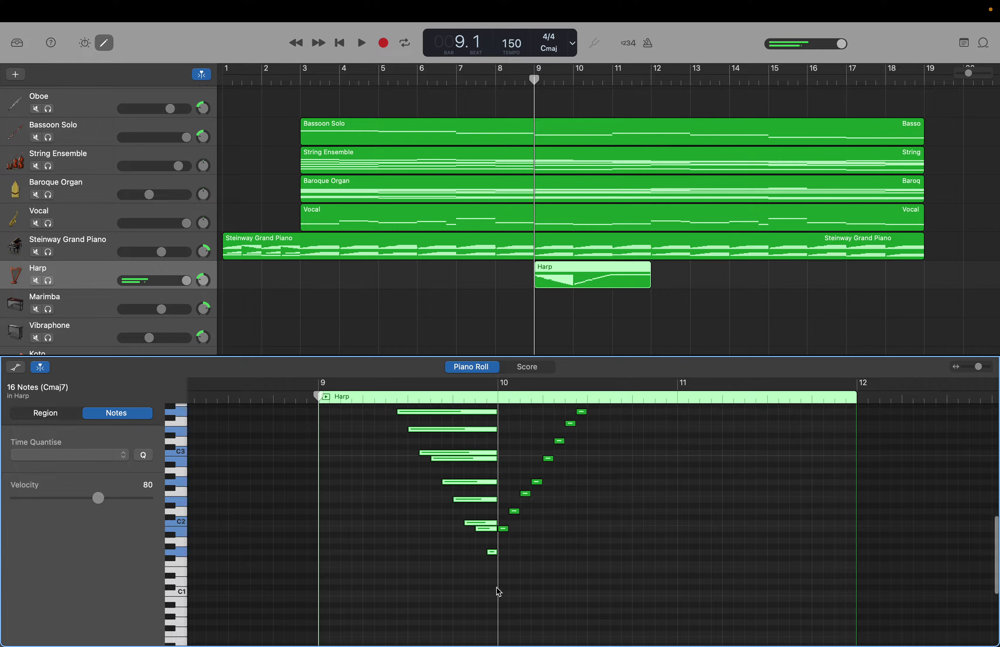
scroll(498, 592, up, 2)
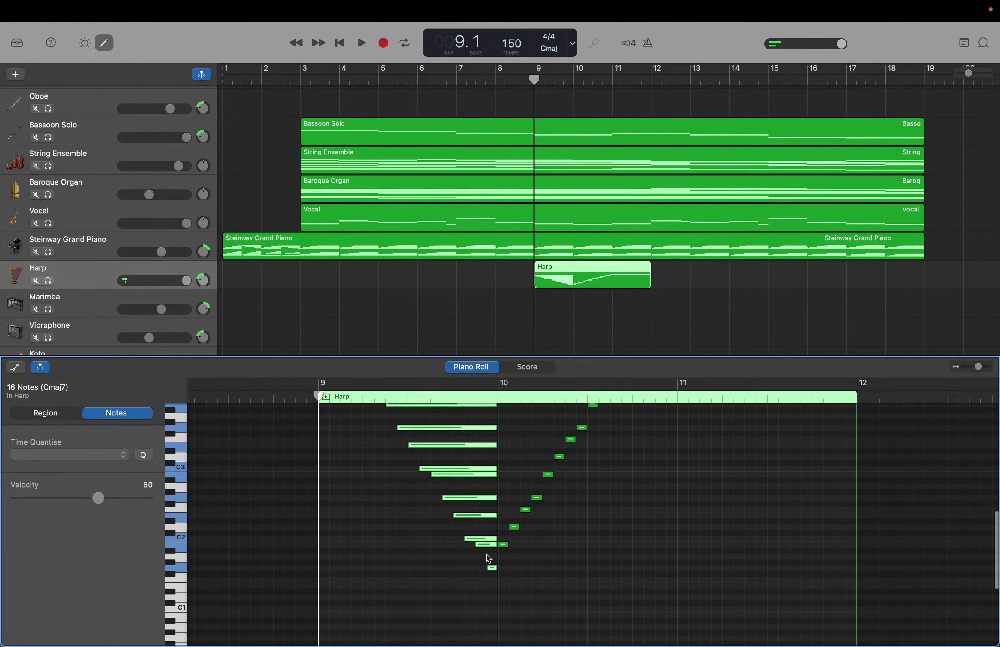
drag(486, 556, 428, 505)
scroll(428, 506, down, 5)
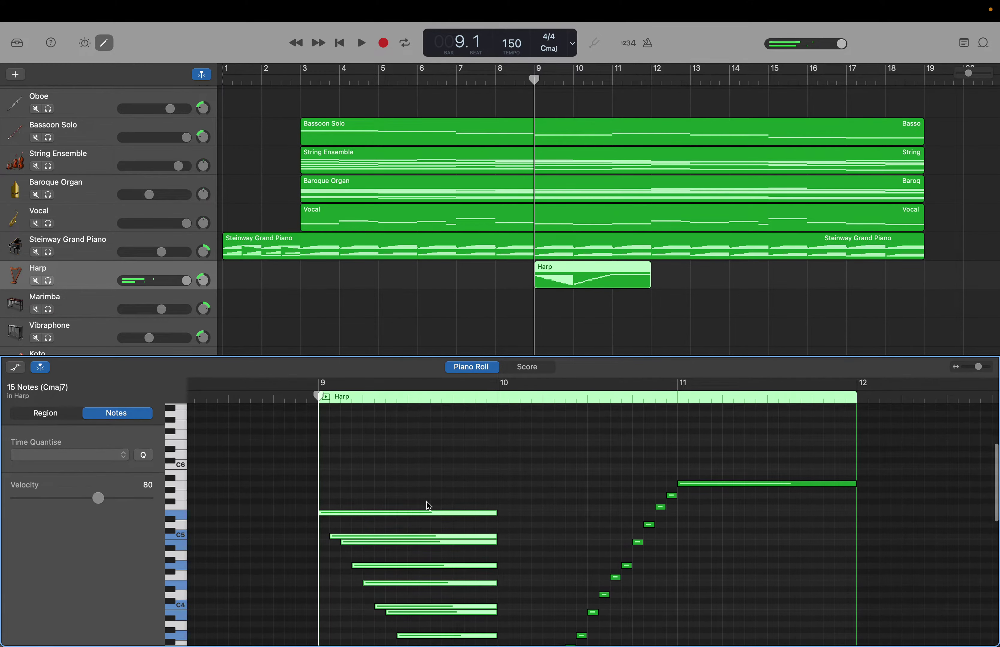
scroll(428, 506, down, 2)
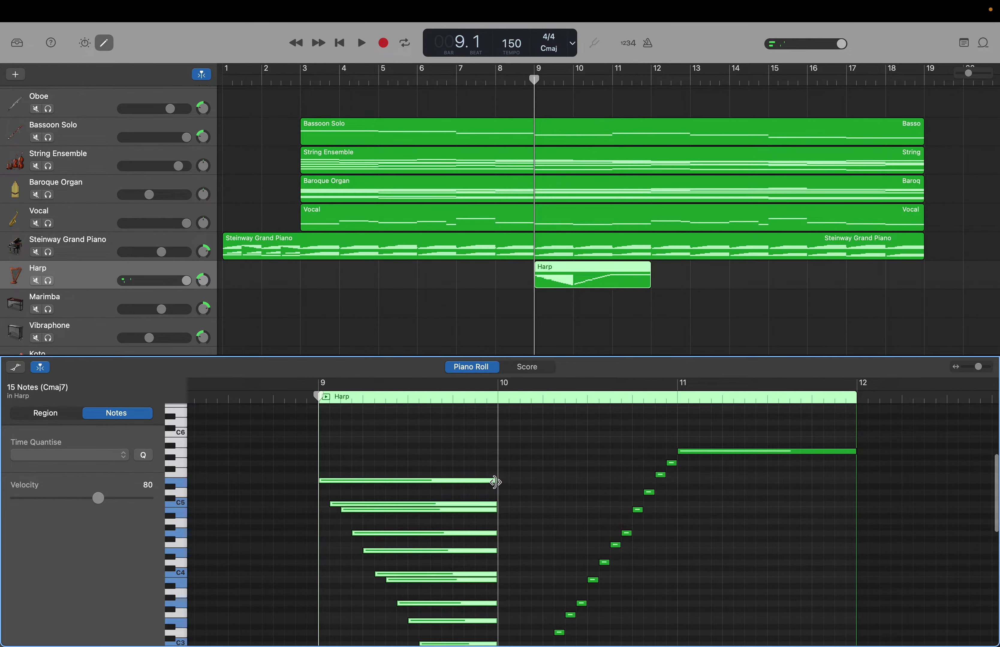
drag(495, 482, 489, 482)
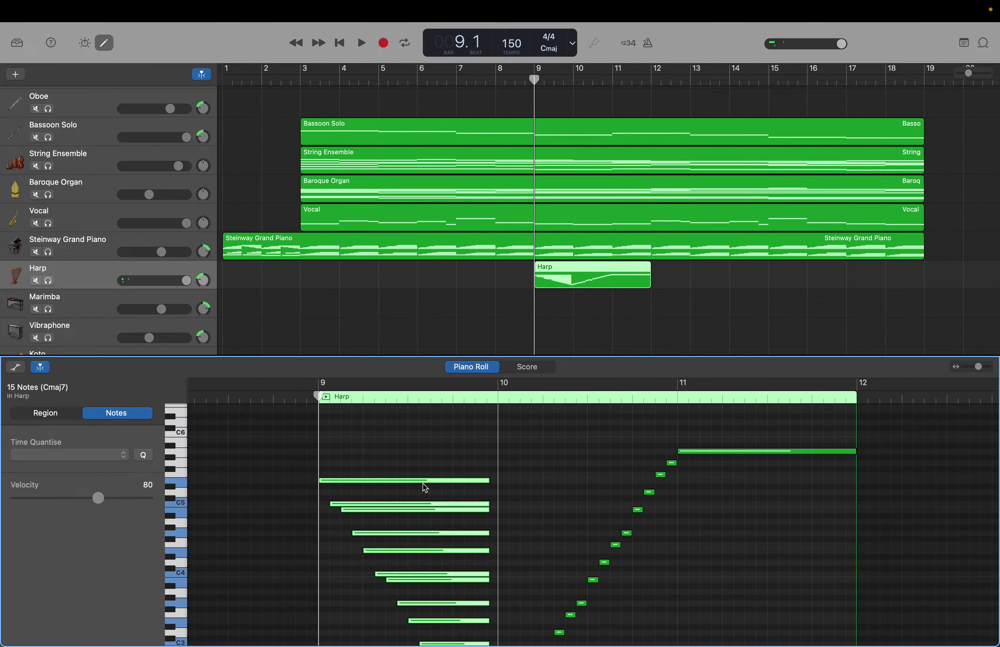
scroll(412, 497, down, 7)
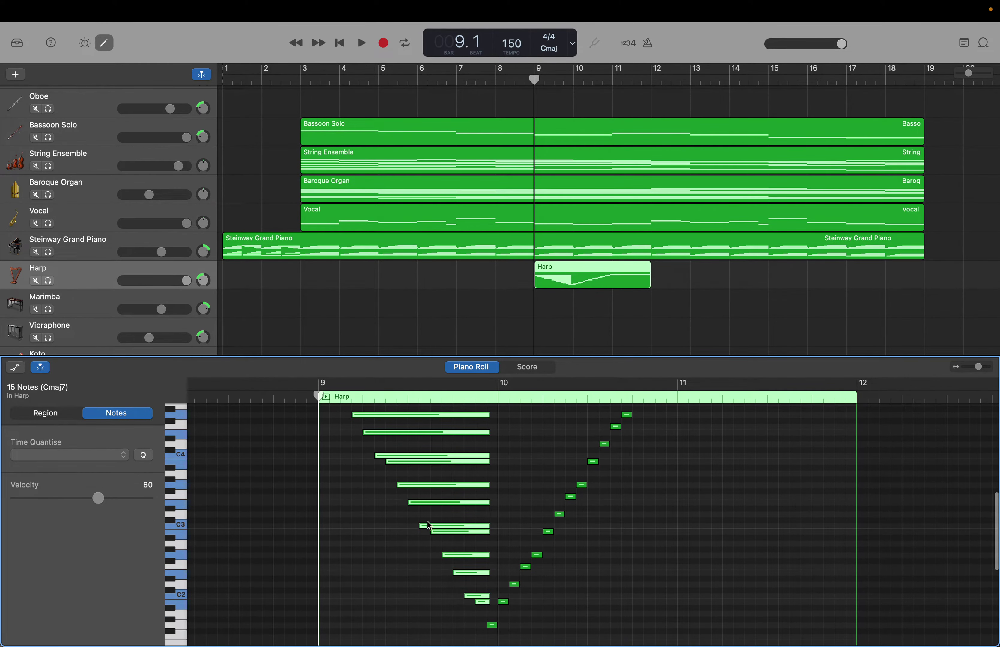
Delete the two lowest notes at the end of the falling run, B1 and G1
click(483, 612)
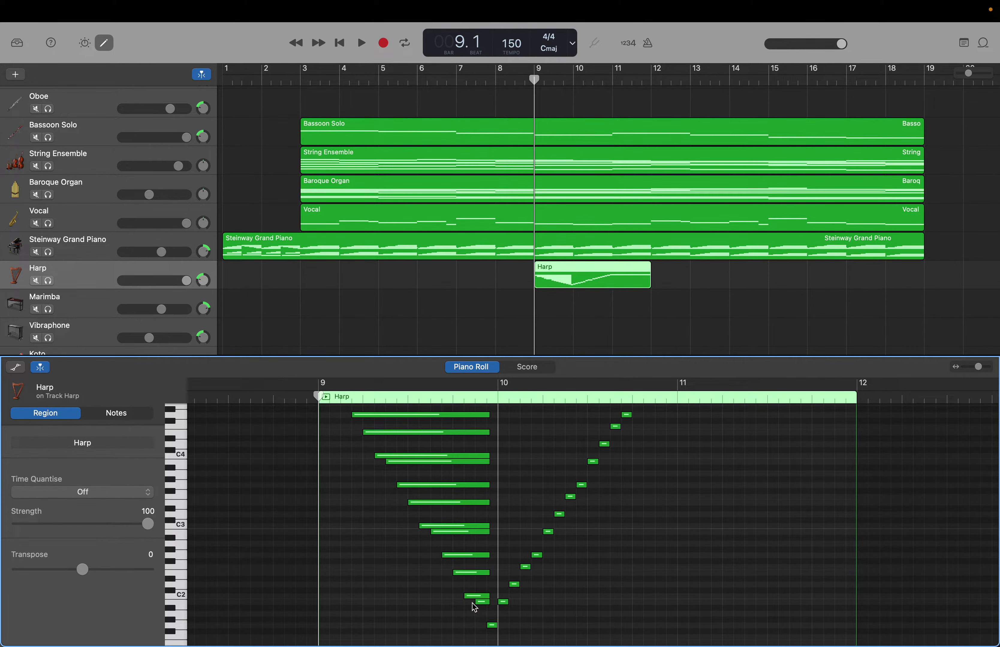
click(481, 606)
drag(482, 611, 495, 641)
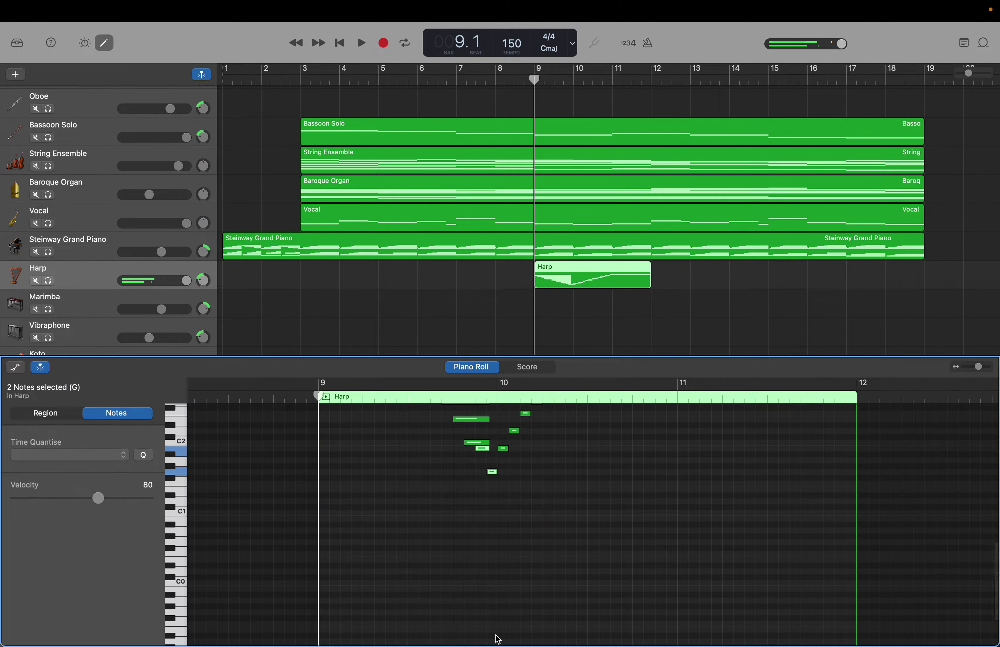
key(Delete)
Shorten the remaining 14 falling notes together and shift them two sixteenths later, so E5 starts at 9.1.3 and all end at bar 10
scroll(441, 566, up, 10)
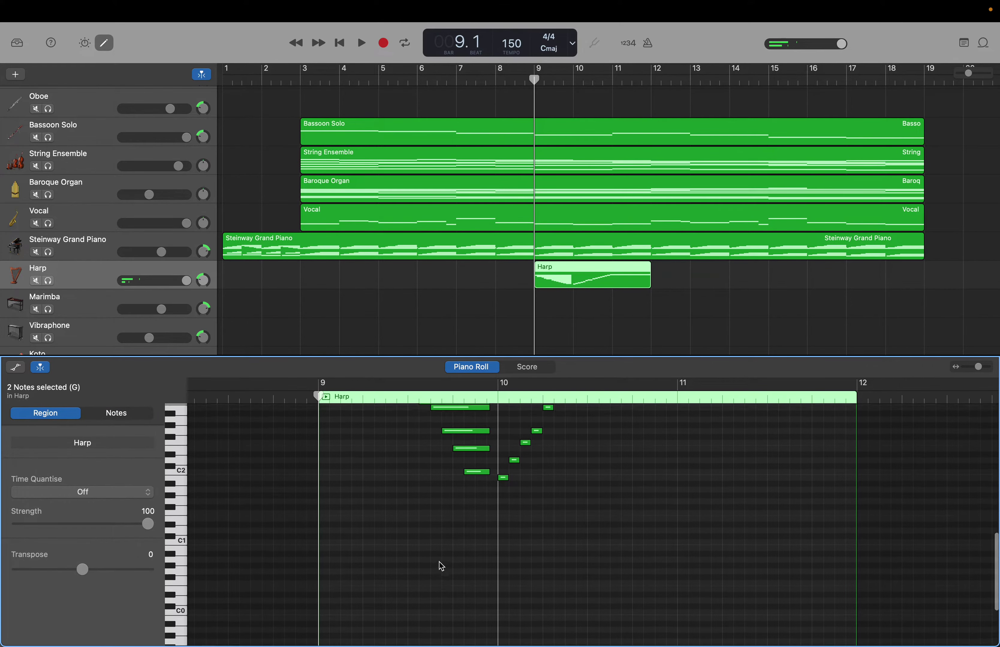
scroll(441, 567, up, 3)
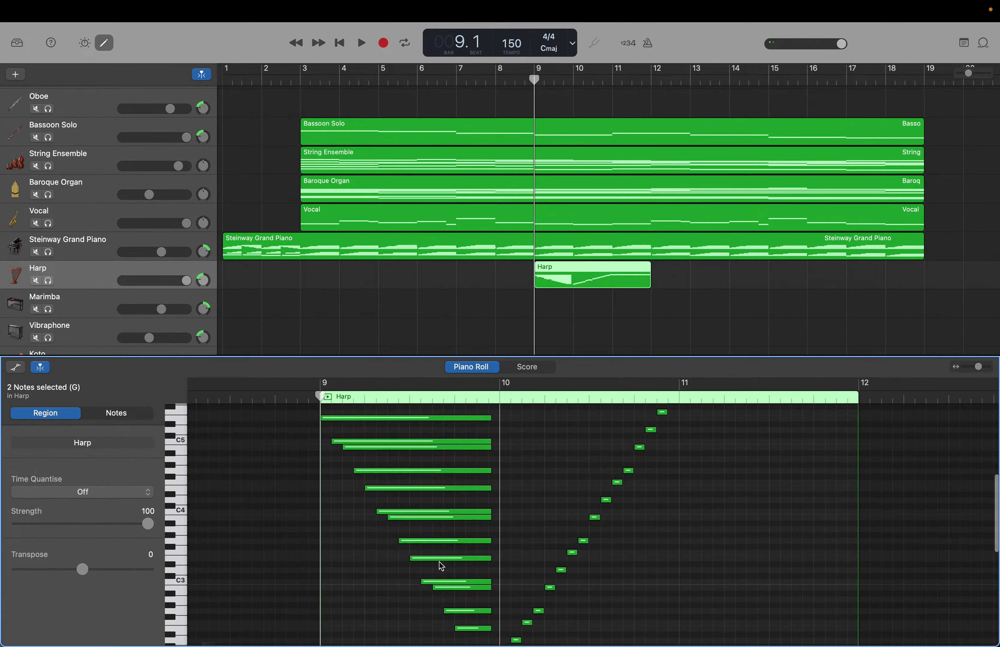
drag(462, 445, 476, 520)
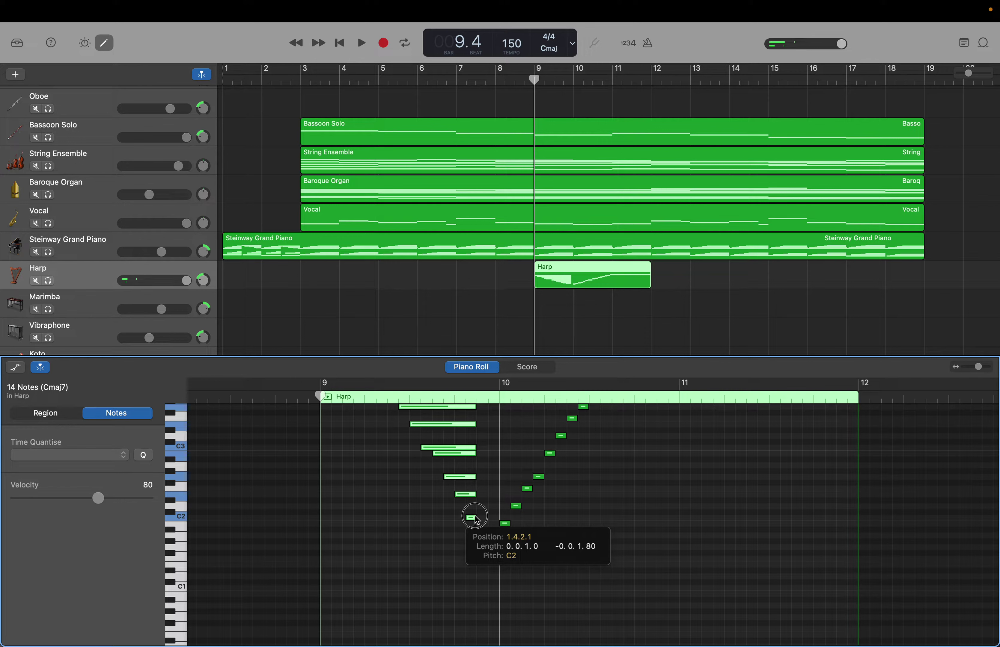
drag(476, 520, 492, 521)
scroll(491, 520, up, 5)
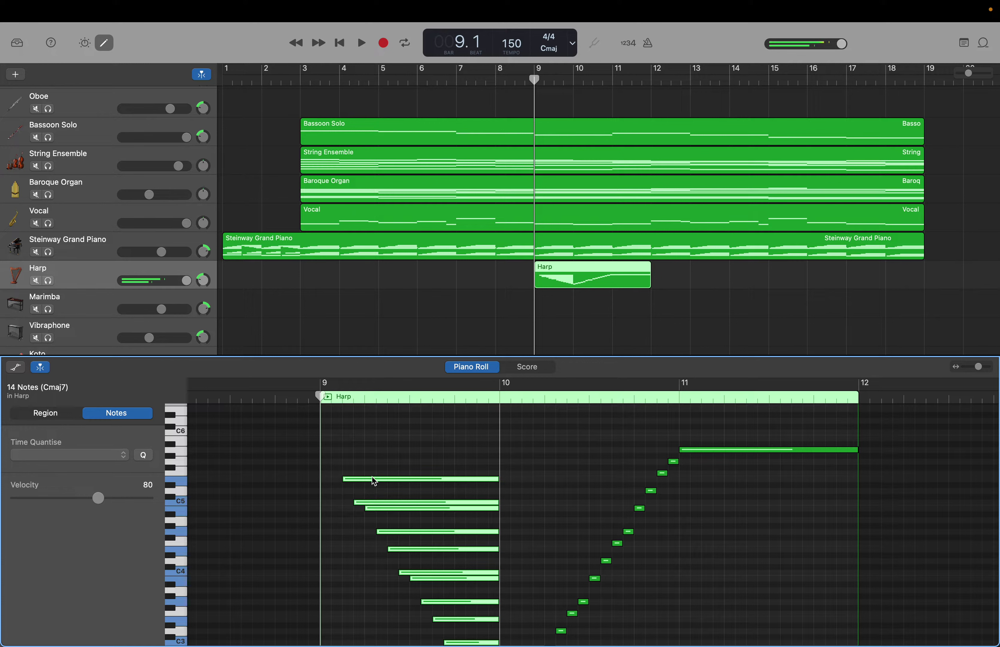
drag(371, 477, 371, 479)
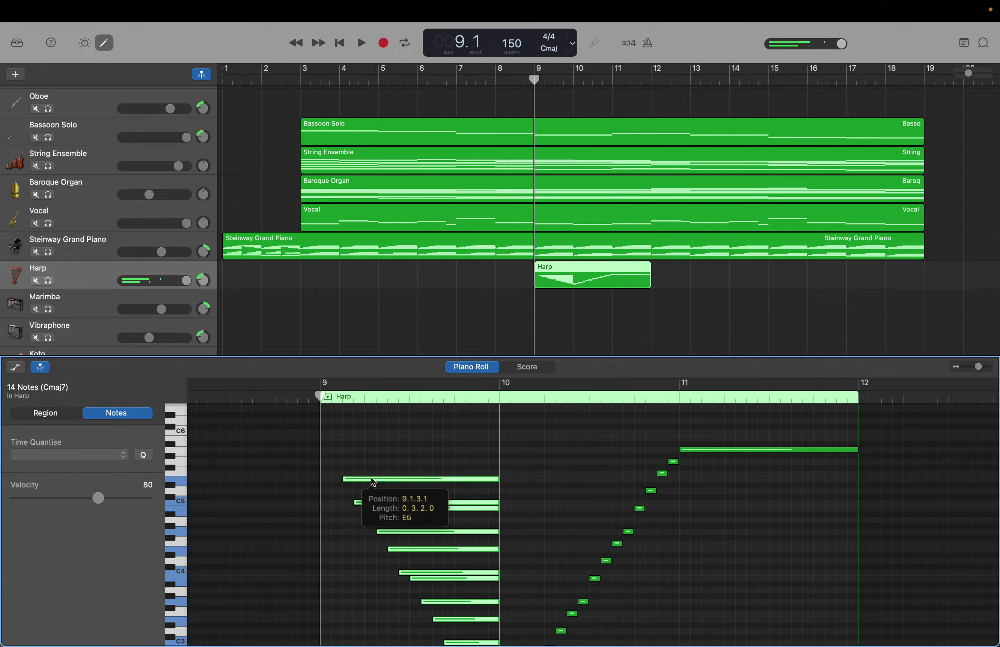
click(358, 464)
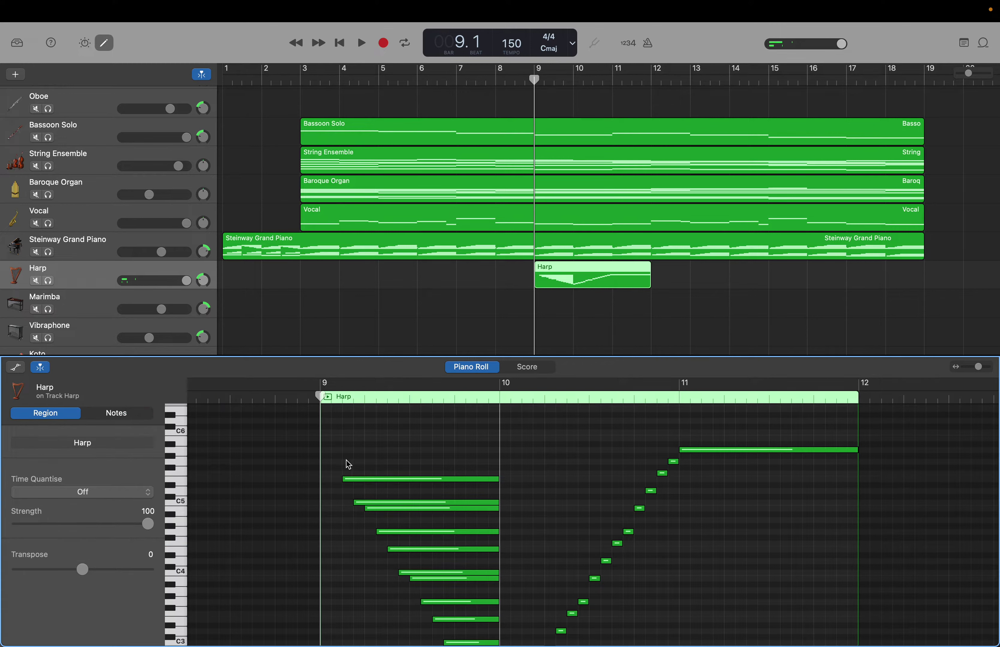
Create a G5 note at 9.1.2, just before the falling run's E5, and extend it to bar 10
right_click(338, 463)
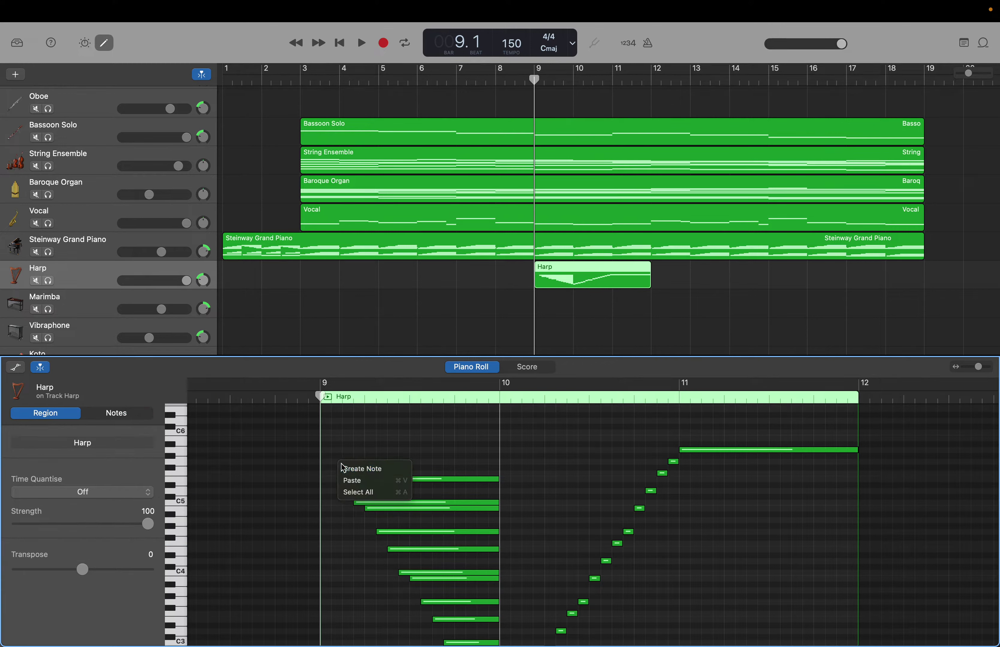
click(341, 466)
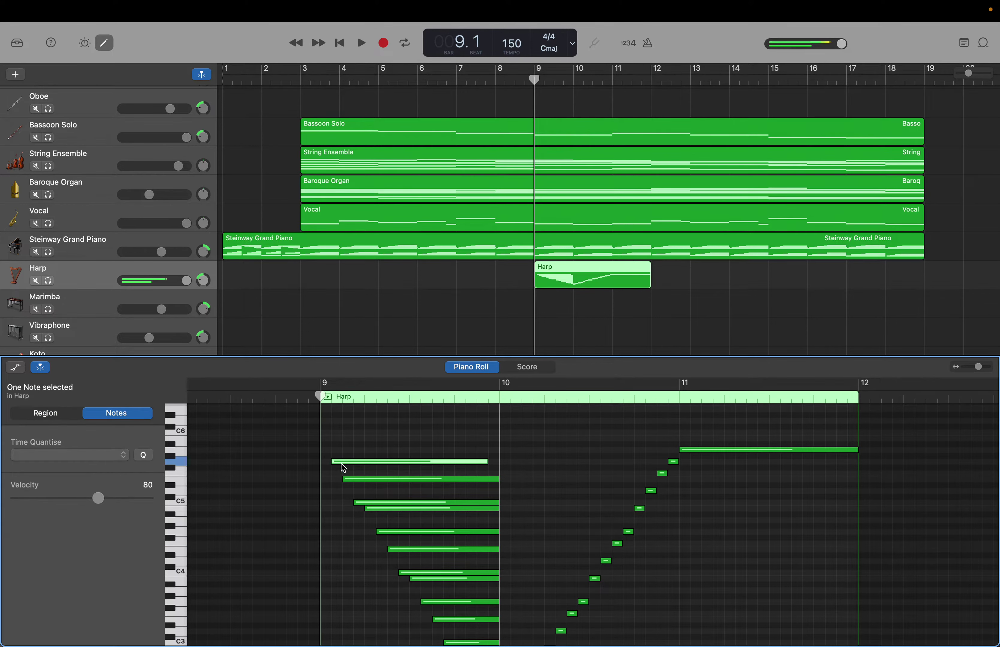
click(487, 462)
drag(487, 464, 498, 462)
Create a B5 note at the very start of bar 9 and extend it to bar 10
right_click(329, 443)
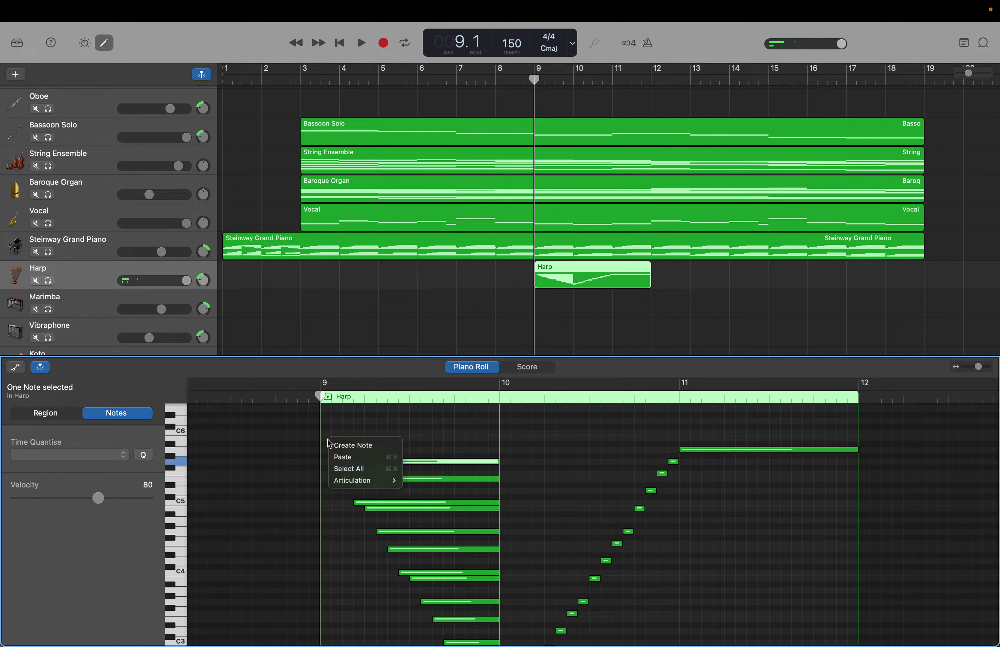
click(336, 445)
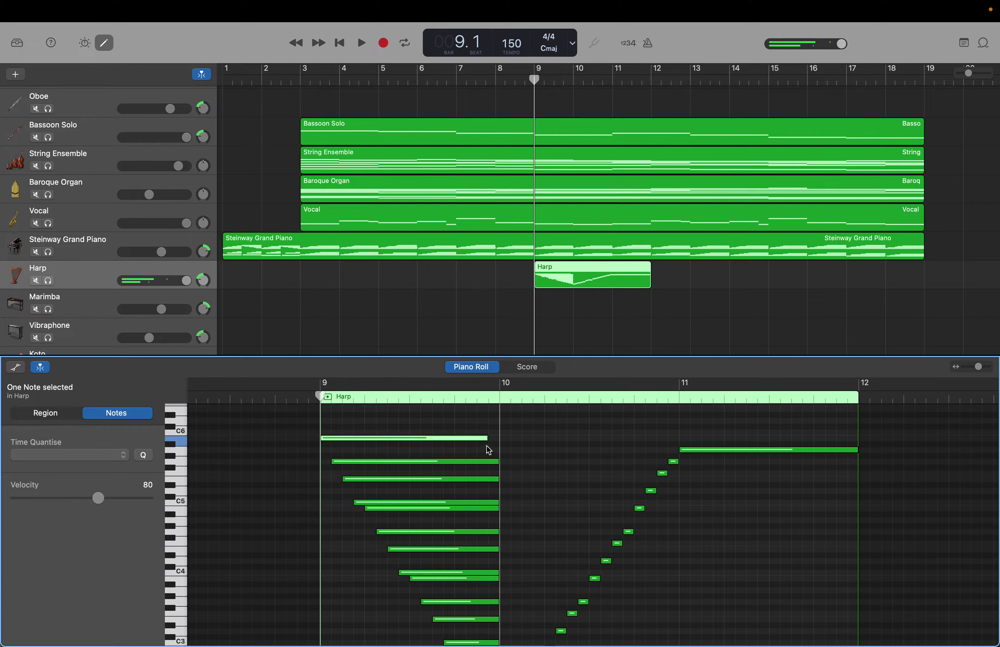
drag(487, 439, 497, 440)
click(426, 421)
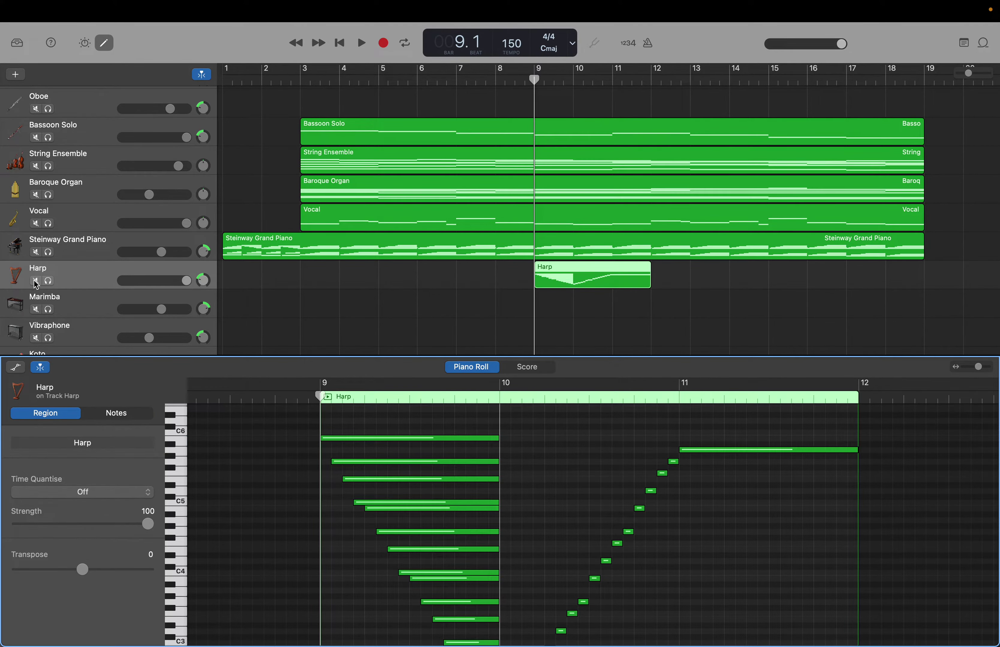
Audition the falling run from bar 9 with the harp track temporarily soloed
click(48, 280)
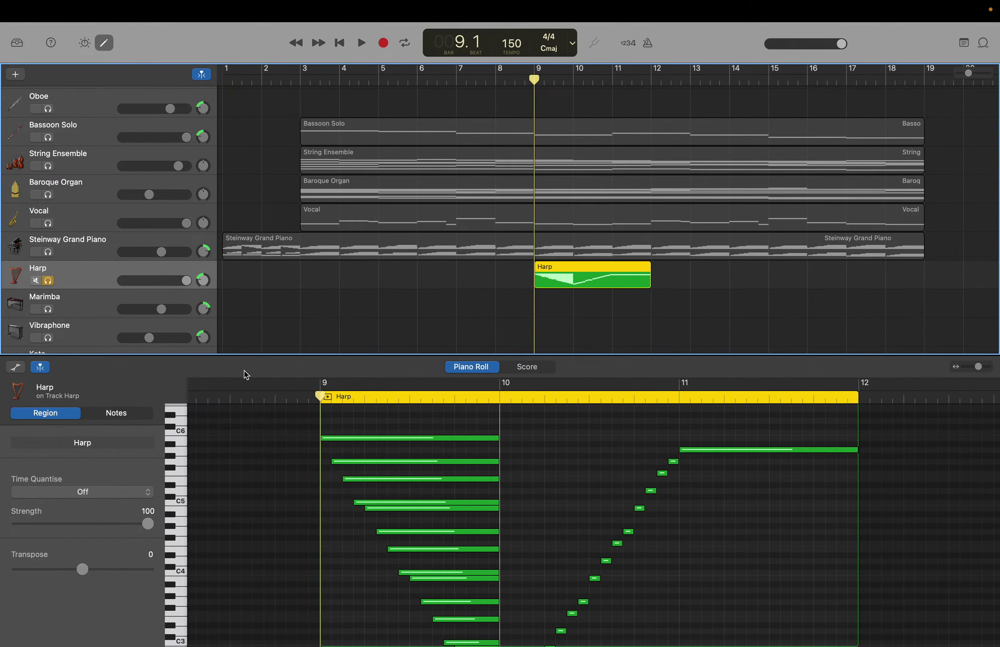
key(space)
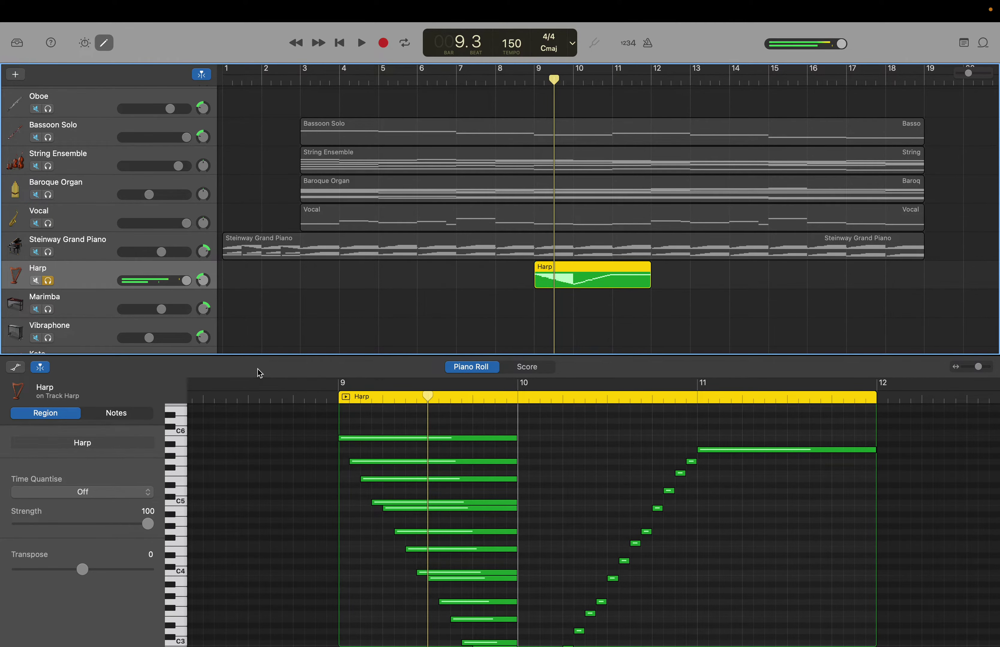
click(48, 281)
Extend the rising run's first five notes, B1, D2, F2, G2 and B2, so they sustain until bar 11
scroll(713, 516, down, 5)
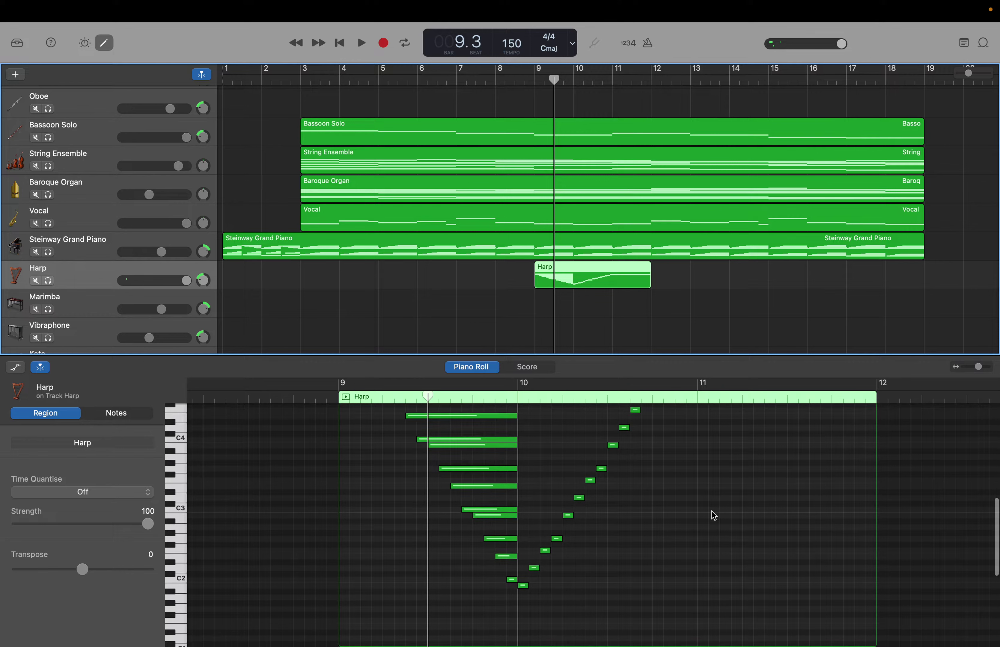
drag(528, 586, 694, 586)
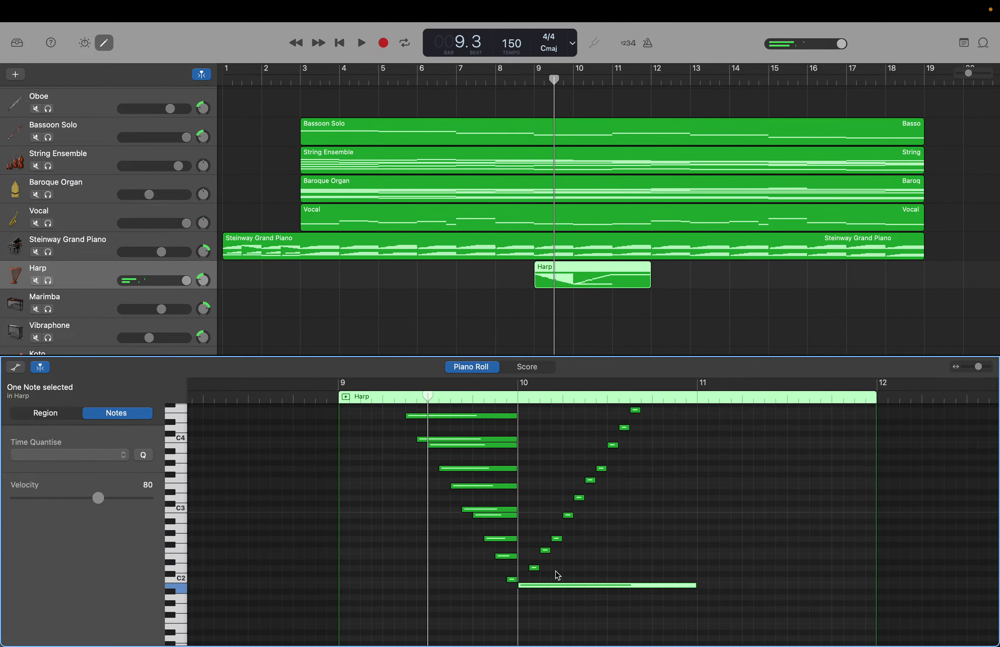
drag(539, 569, 695, 568)
drag(550, 550, 694, 556)
drag(560, 538, 697, 542)
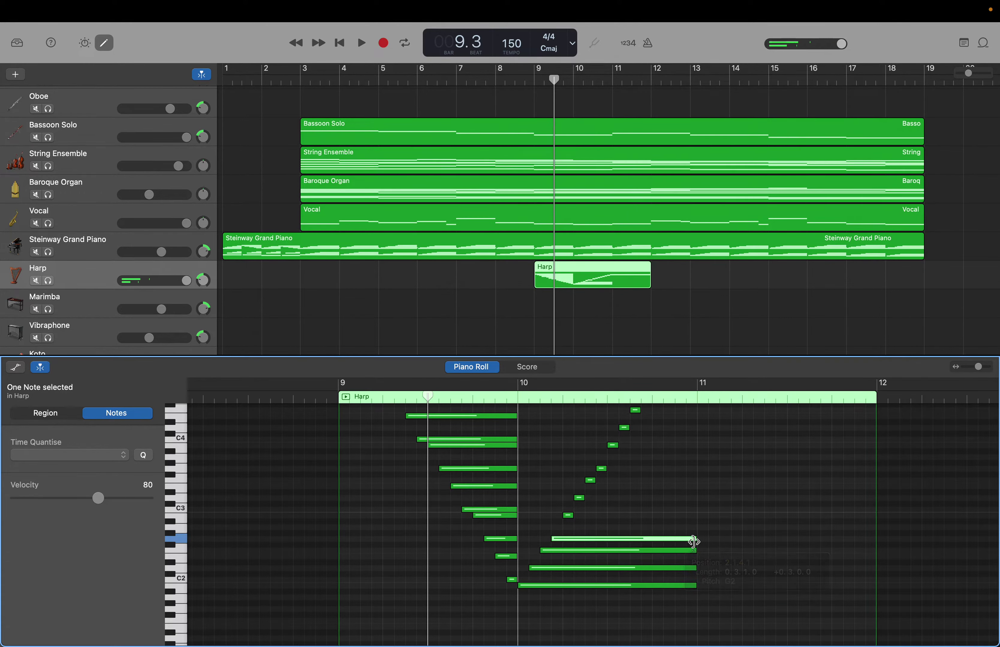
drag(574, 520, 696, 519)
Lengthen the rising run's D3, F3, G3, B3 and D4 notes so each one ends at bar 11
scroll(695, 520, up, 5)
scroll(695, 519, up, 1)
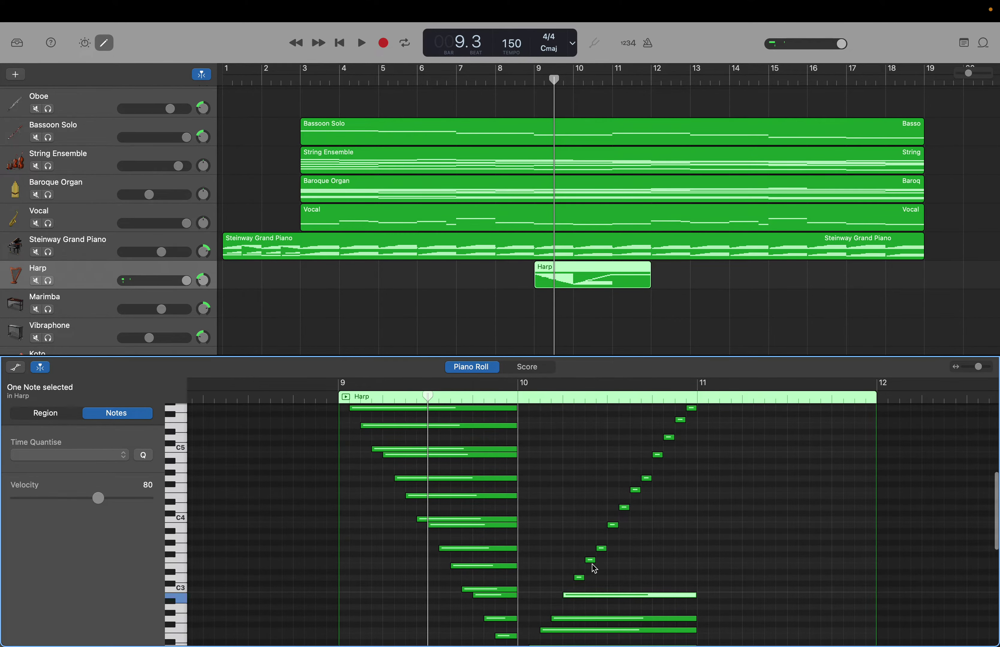
drag(582, 577, 694, 576)
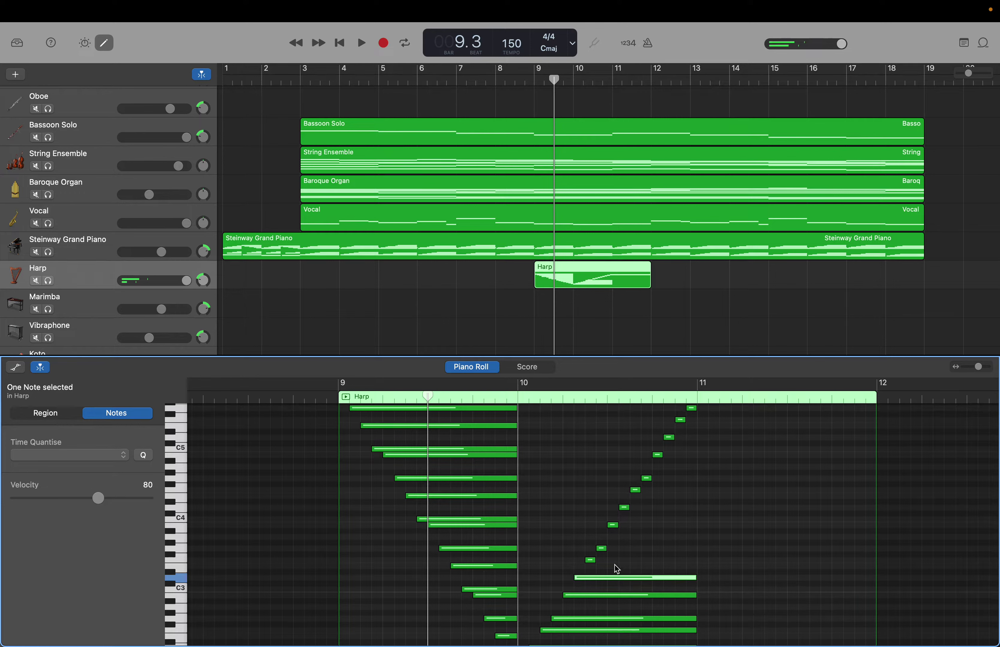
drag(593, 560, 695, 564)
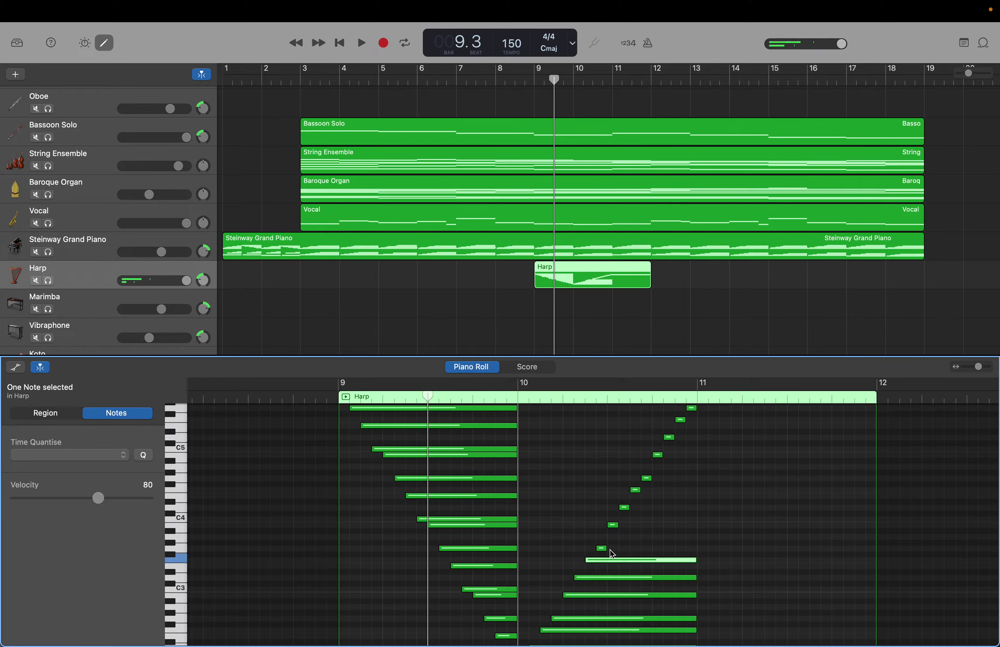
drag(604, 549, 694, 548)
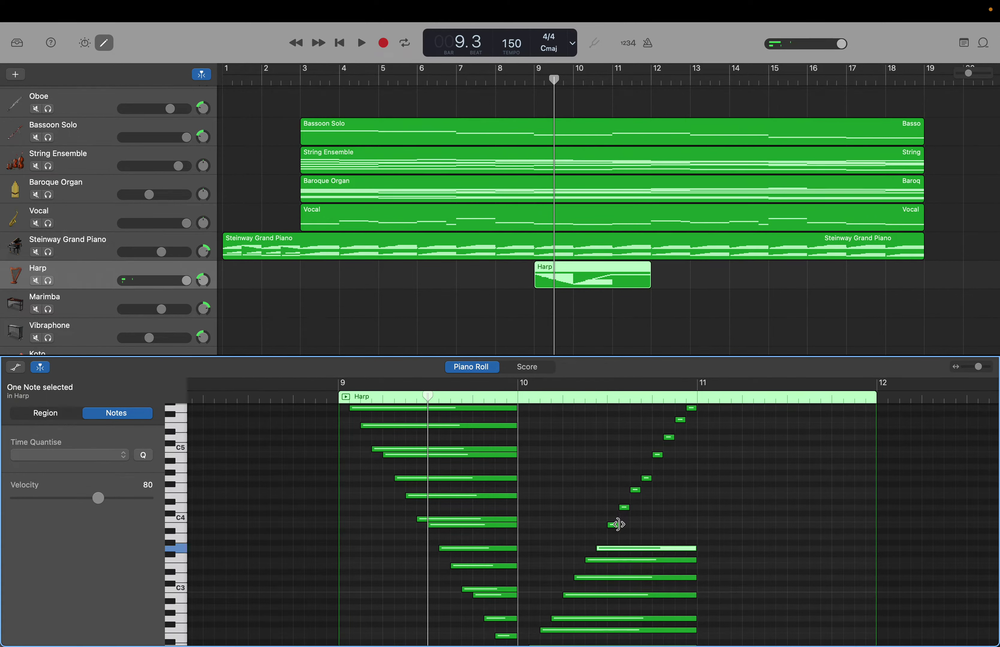
drag(617, 524, 695, 525)
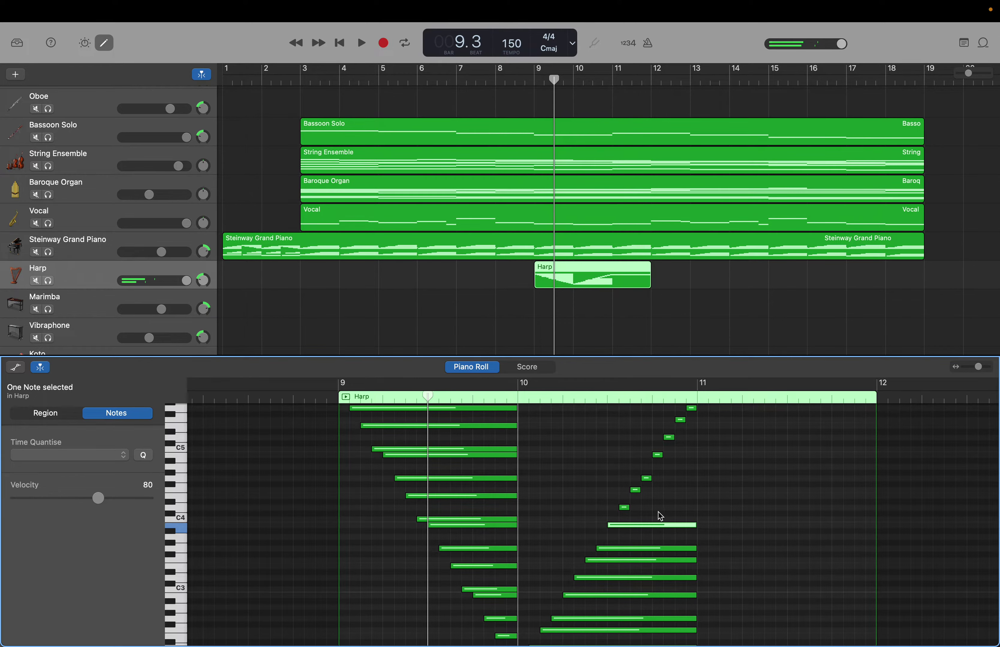
drag(631, 508, 694, 507)
scroll(693, 508, up, 4)
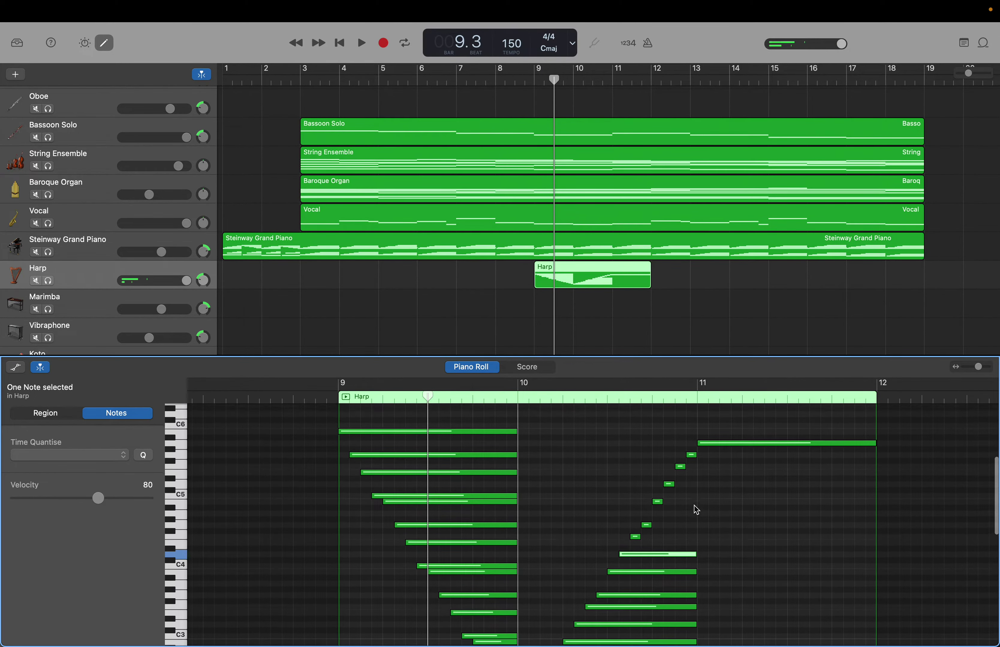
Extend the rising run's F4, G4, B4, D5 and F5 notes so each one sustains until bar 11
drag(638, 540, 698, 487)
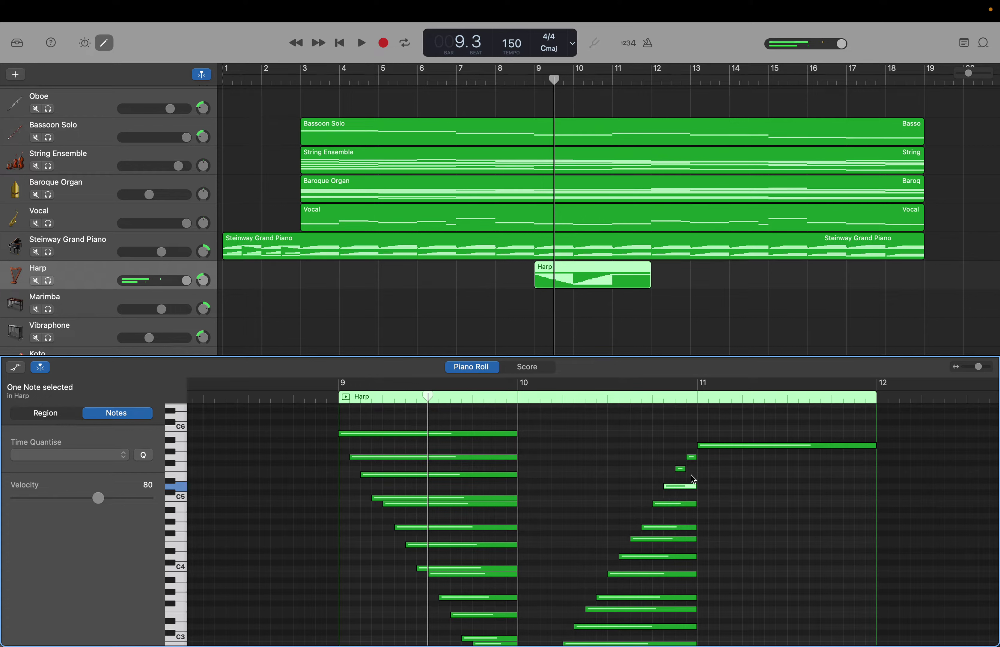
click(681, 469)
drag(682, 469, 695, 468)
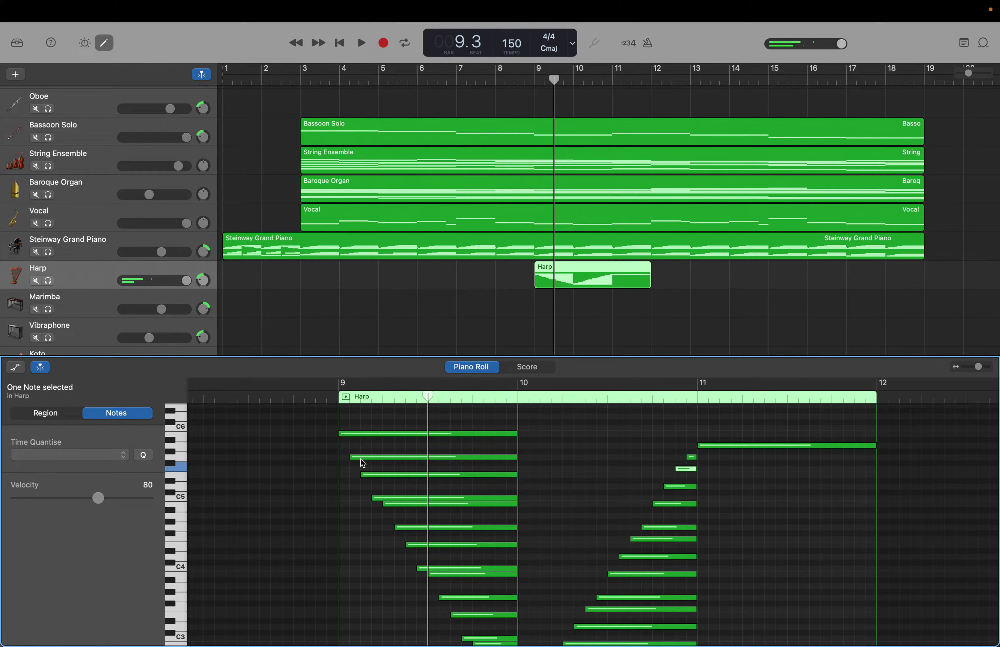
Audition the falling and rising harp run from bar 9 with the harp track temporarily soloed
click(110, 308)
click(106, 289)
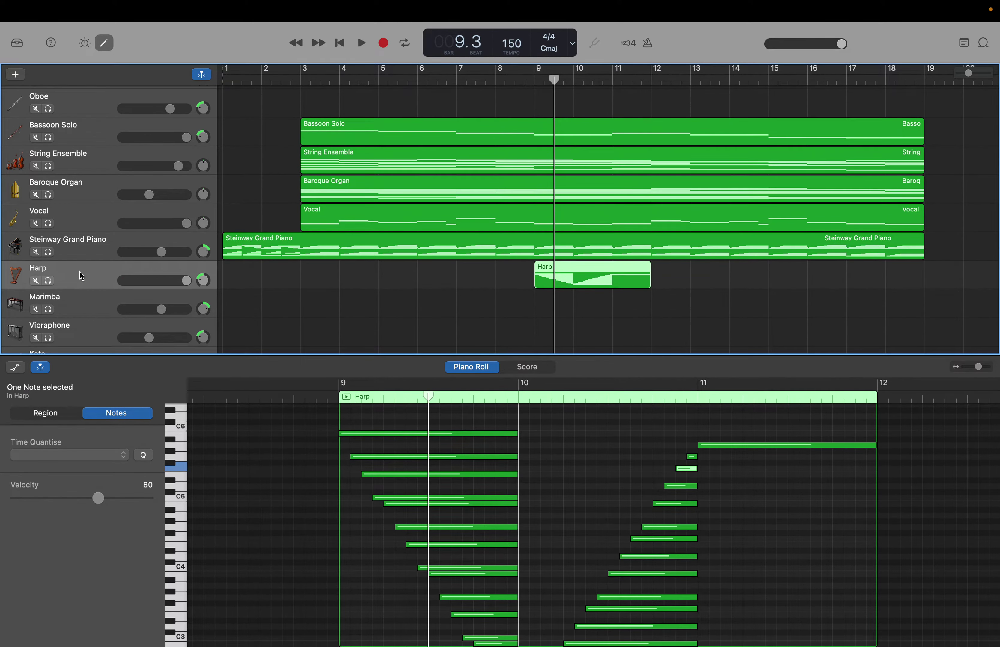
click(49, 281)
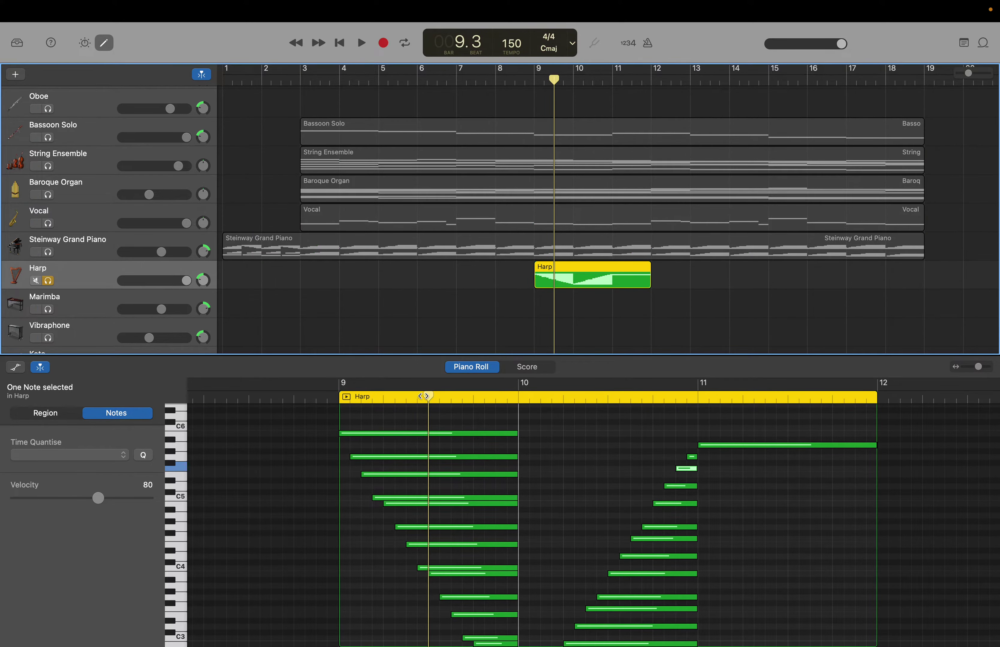
drag(428, 397, 339, 396)
key(space)
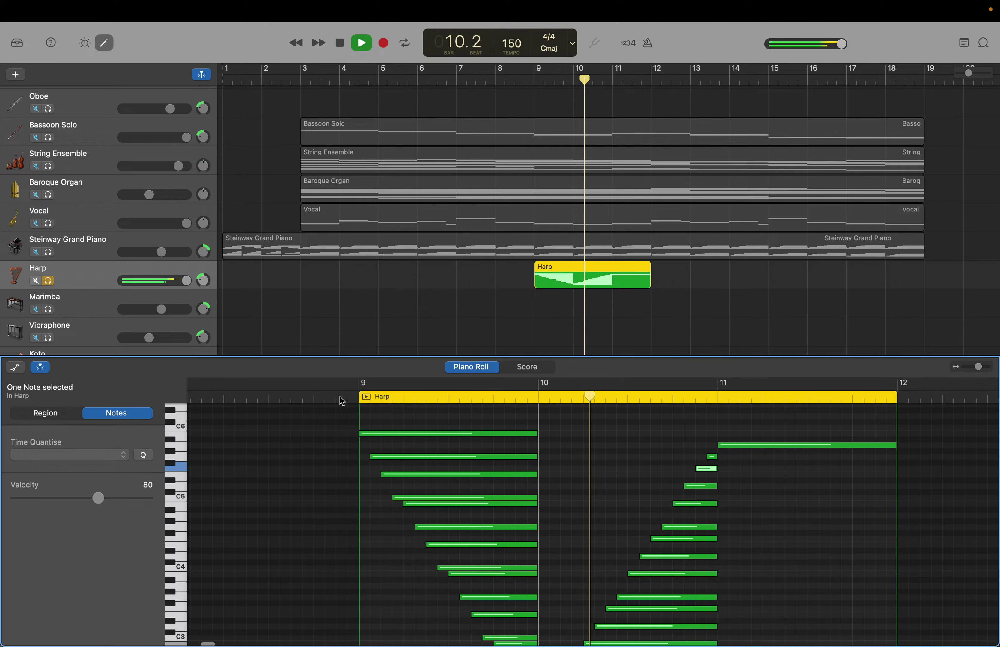
key(space)
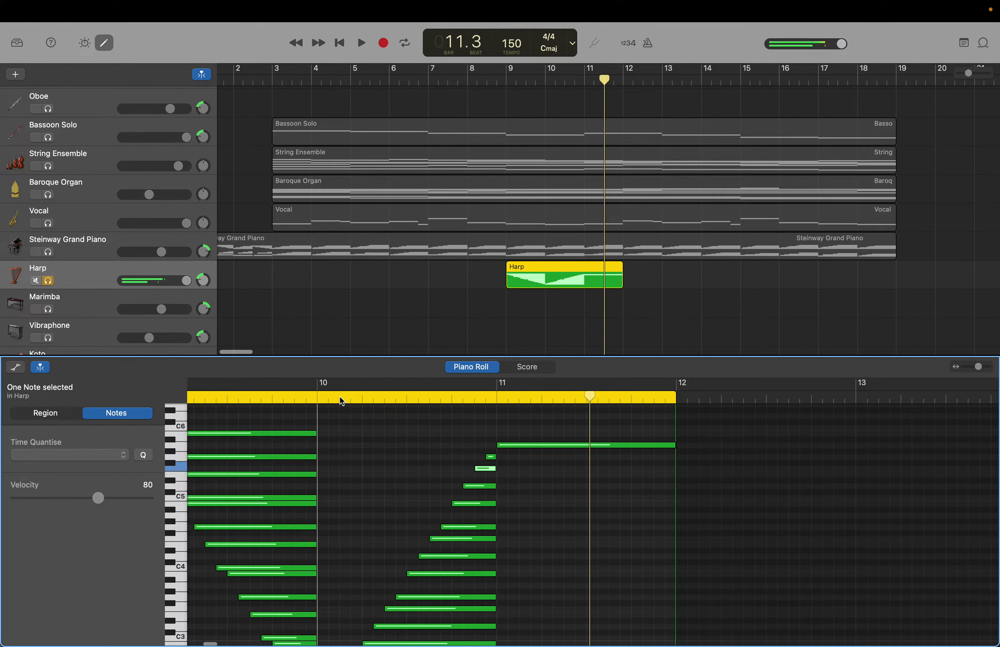
click(49, 281)
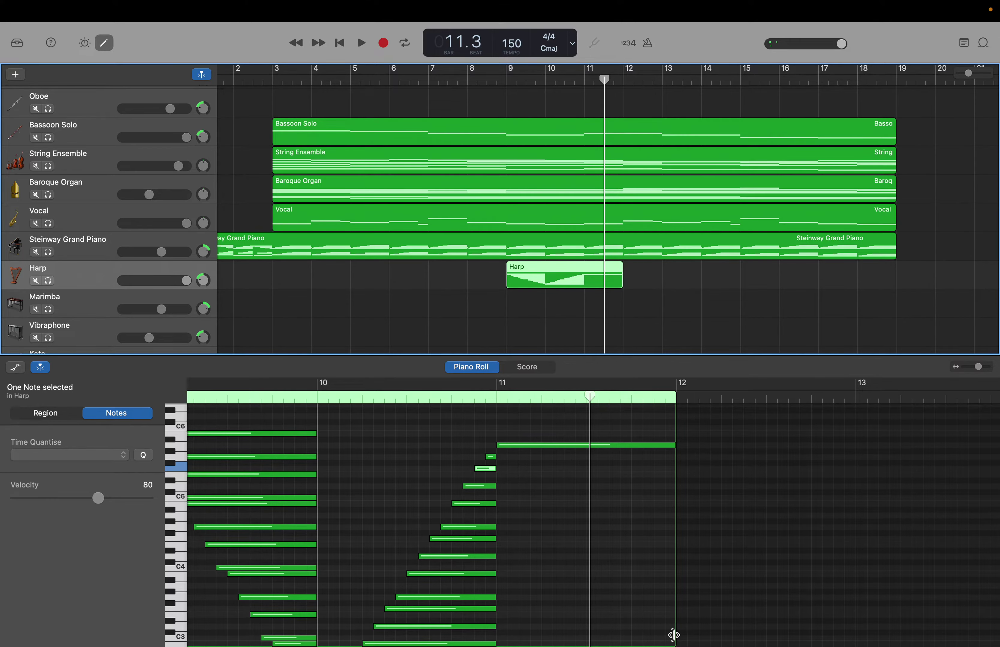
Extend the harp region to bar 20 and create an E7 note that fills bar 19
drag(673, 636, 612, 639)
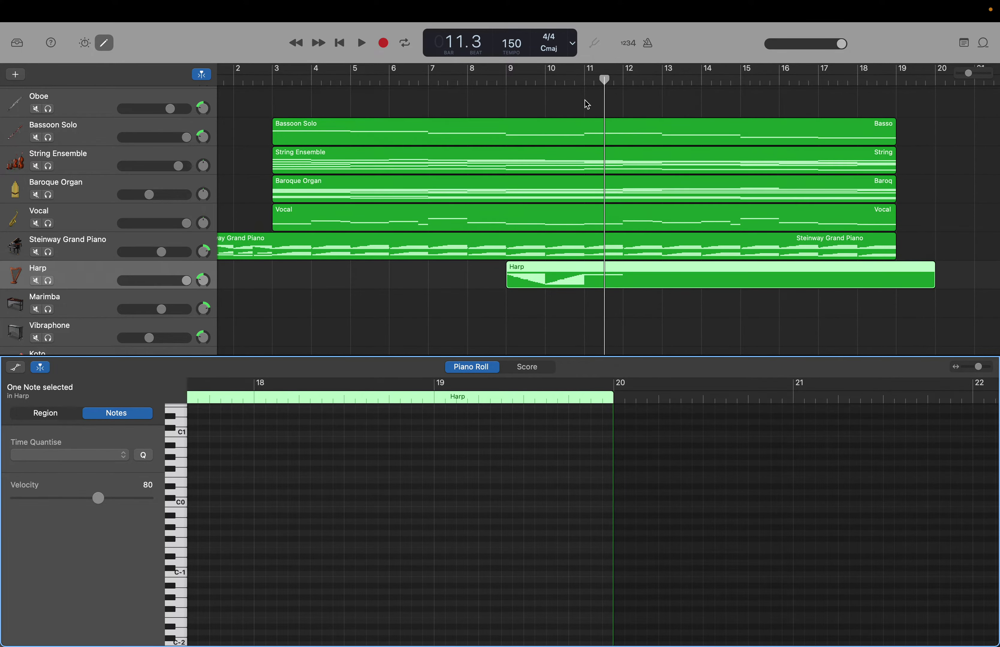
drag(604, 80, 894, 77)
scroll(717, 467, up, 10)
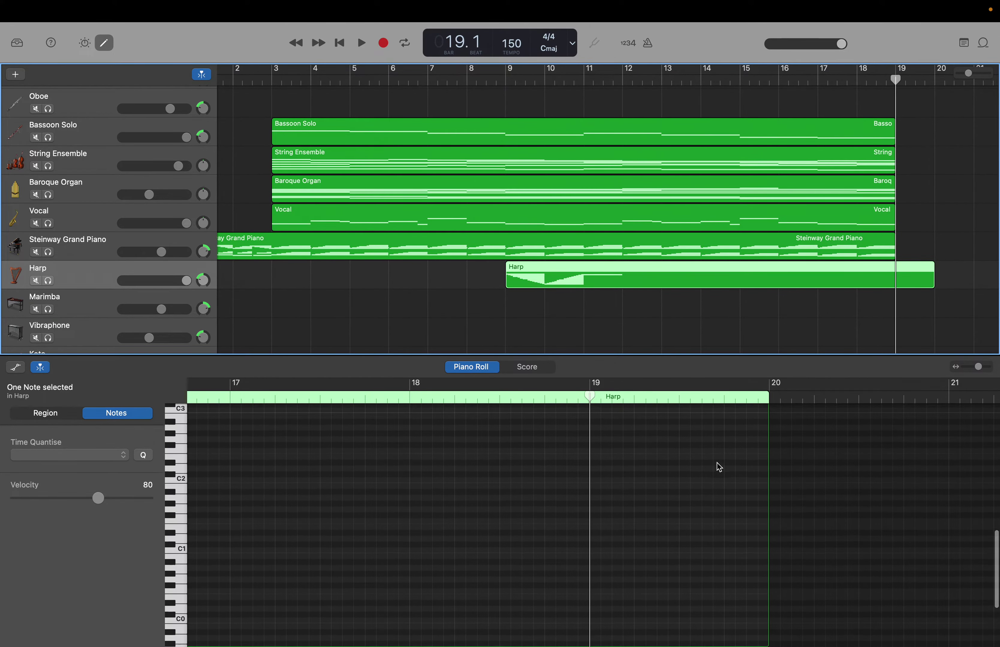
scroll(718, 466, up, 6)
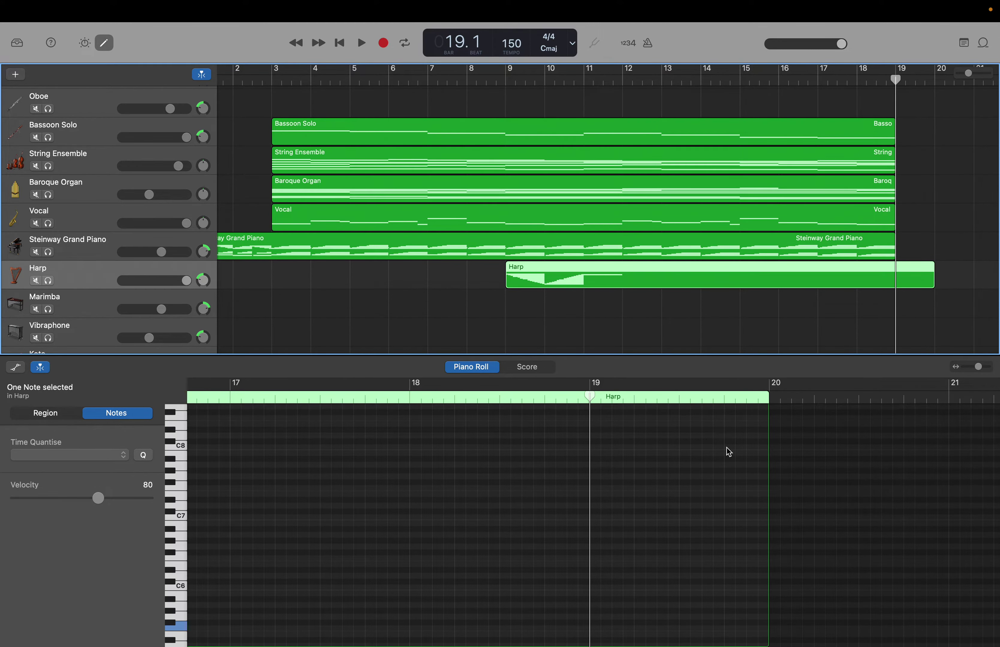
scroll(728, 452, down, 2)
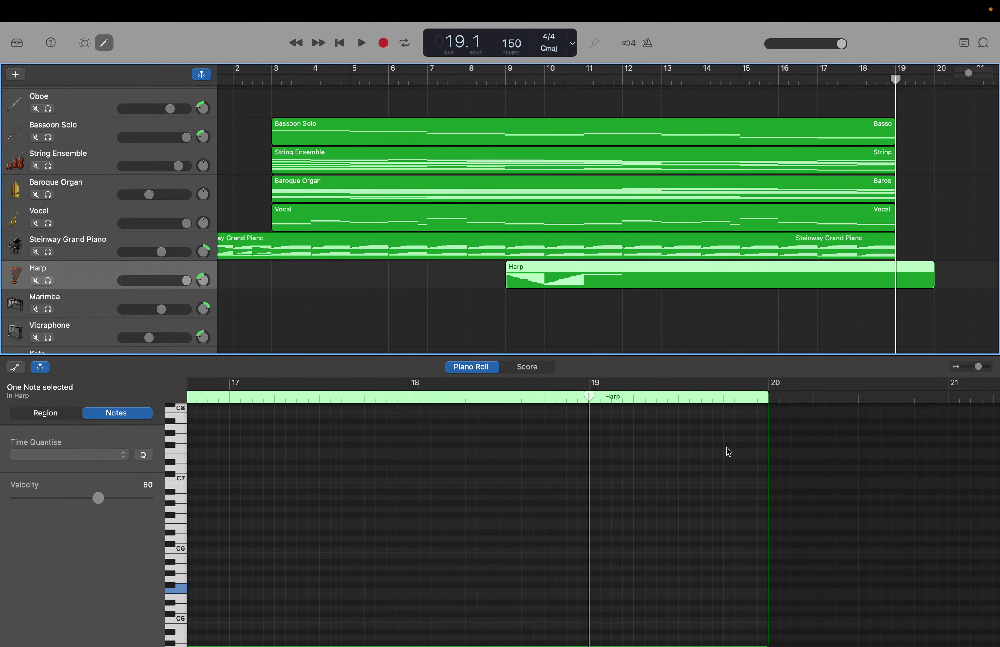
scroll(729, 452, down, 1)
right_click(773, 462)
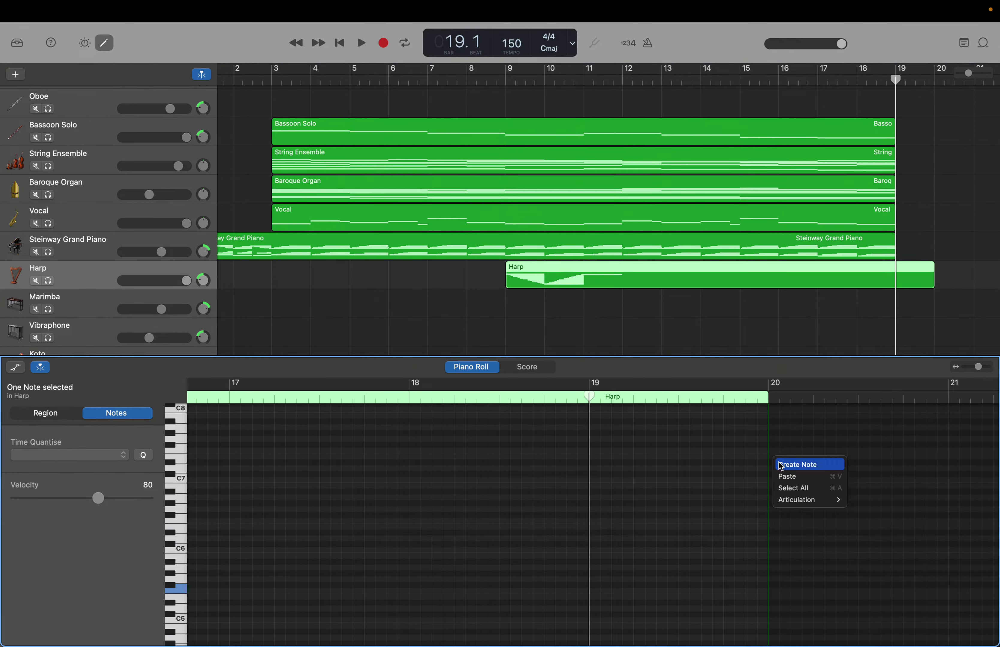
right_click(597, 462)
click(605, 465)
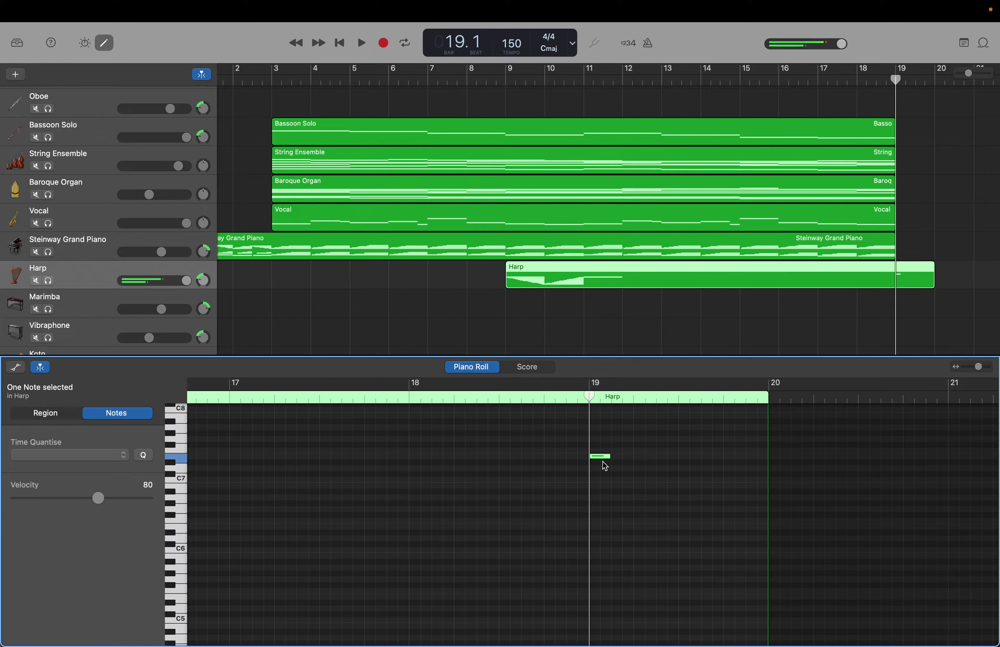
drag(606, 455, 651, 457)
drag(748, 457, 763, 456)
click(661, 457)
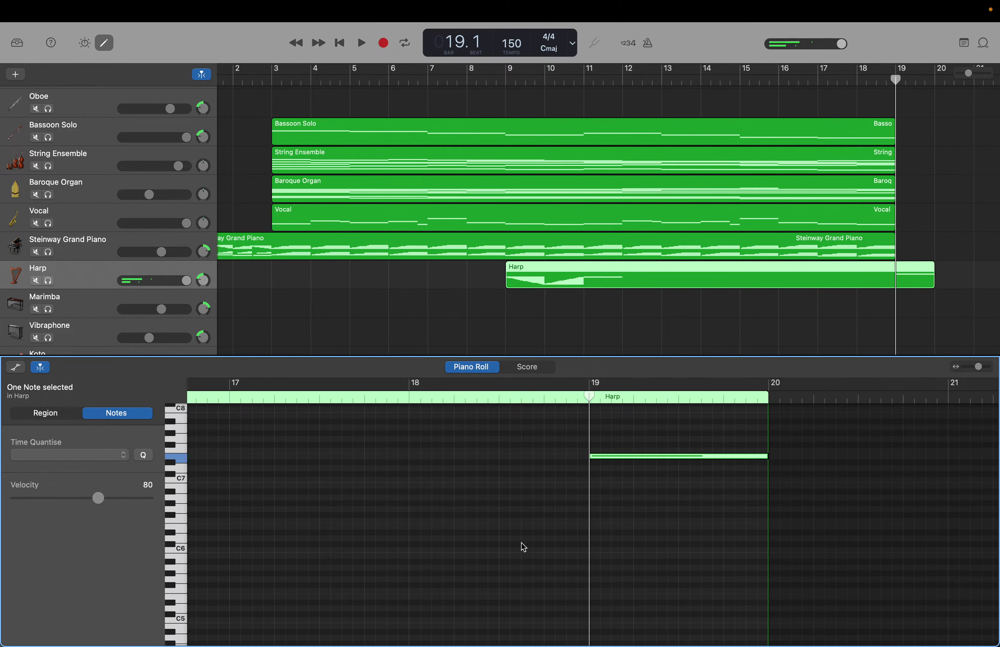
Create a D7 note one sixteenth before bar 19 and shorten it to end at the bar line
scroll(523, 547, left, 3)
scroll(523, 547, up, 1)
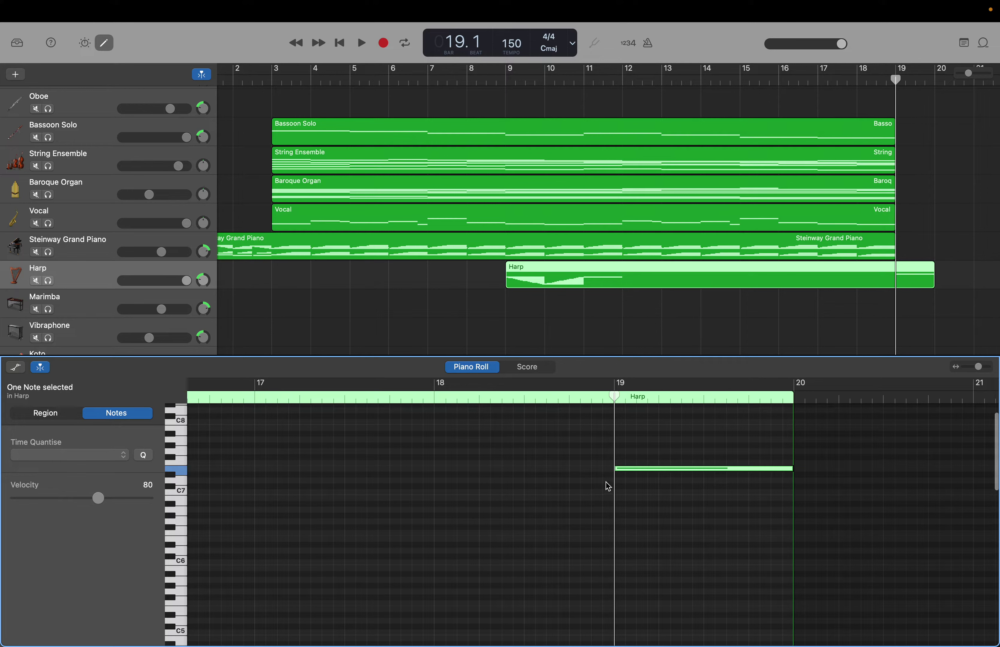
right_click(610, 483)
click(647, 483)
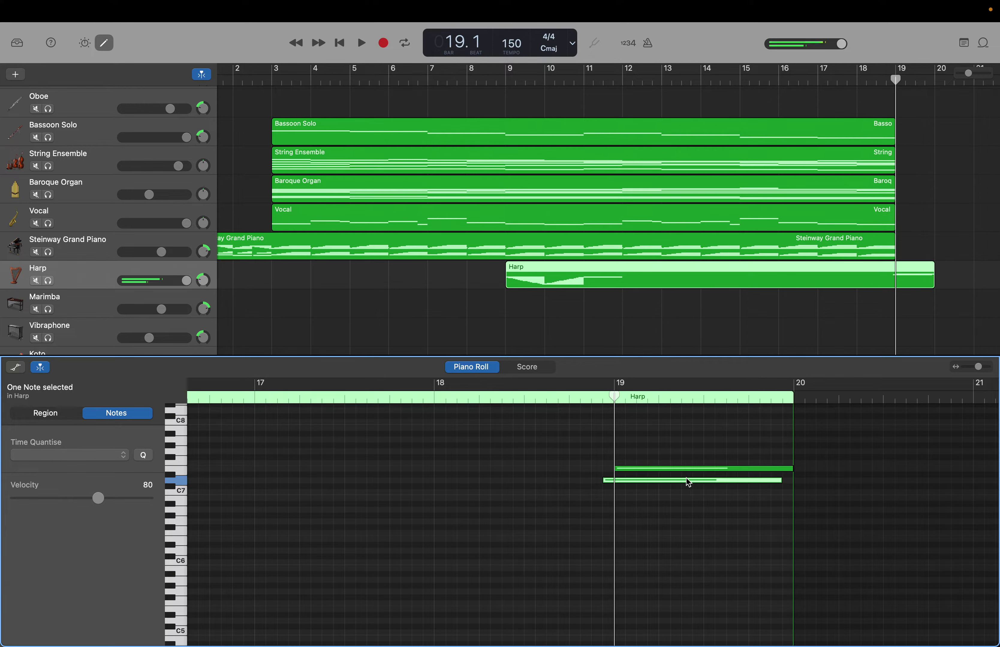
drag(779, 479, 605, 497)
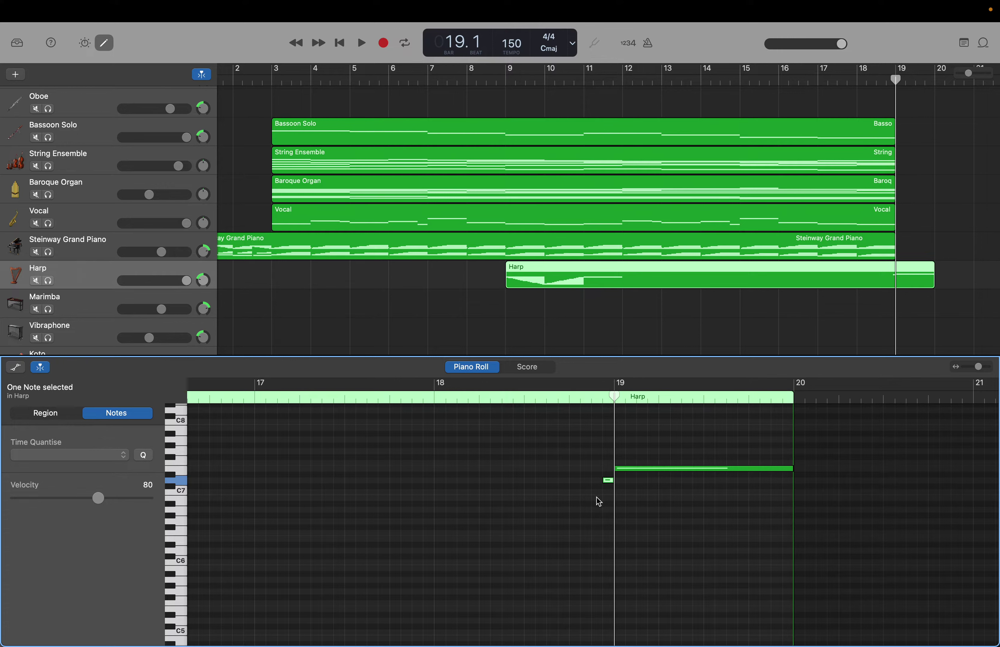
Create sixteenth notes B6, G#6 and F6 stepping down and backwards in time from the D7 before bar 19
right_click(597, 498)
click(621, 504)
right_click(590, 519)
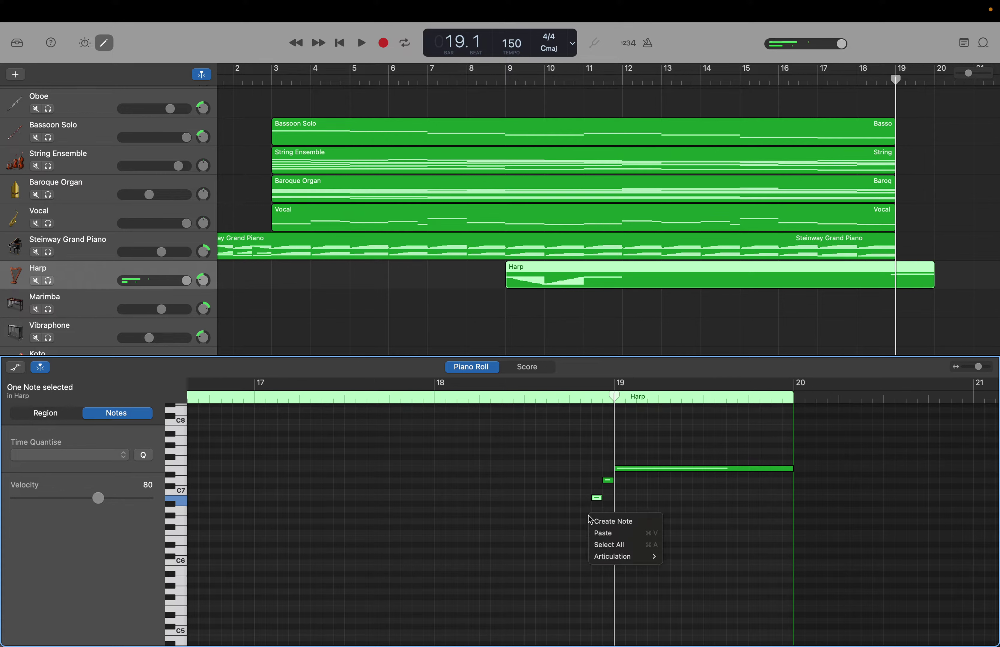
click(613, 521)
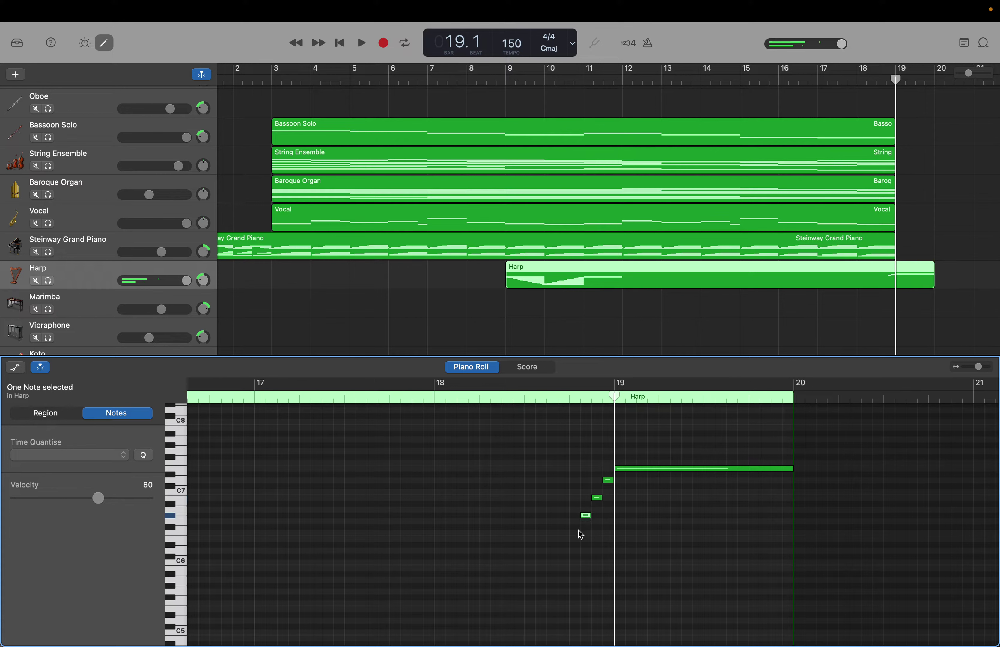
right_click(579, 537)
click(589, 538)
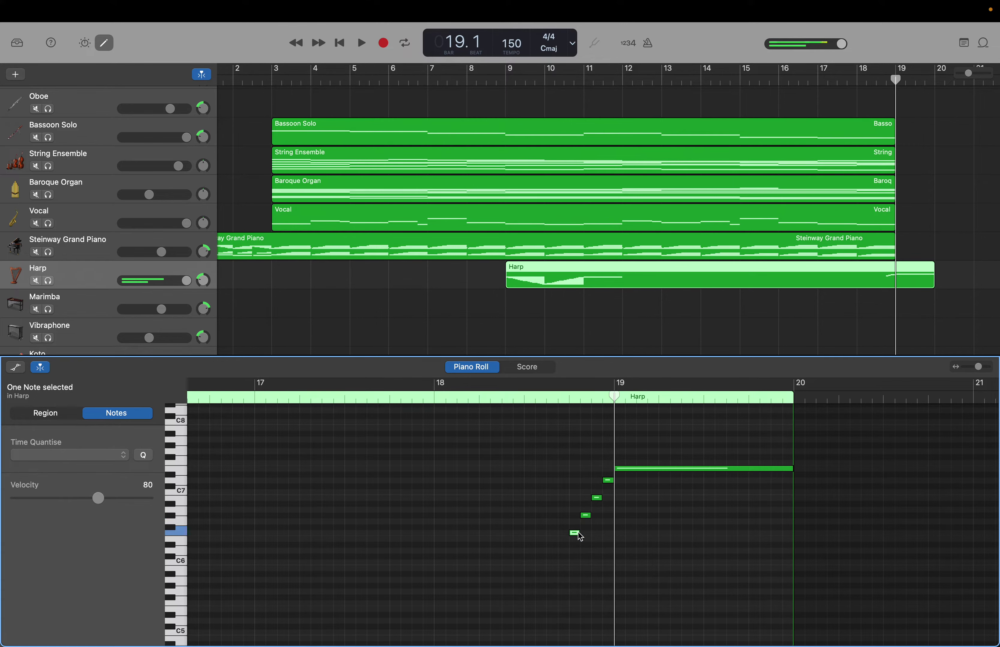
Duplicate the four-note F6 to D7 figure at beat 3 of bar 18 and transpose the copy down one octave
drag(612, 397, 525, 397)
drag(612, 462, 580, 545)
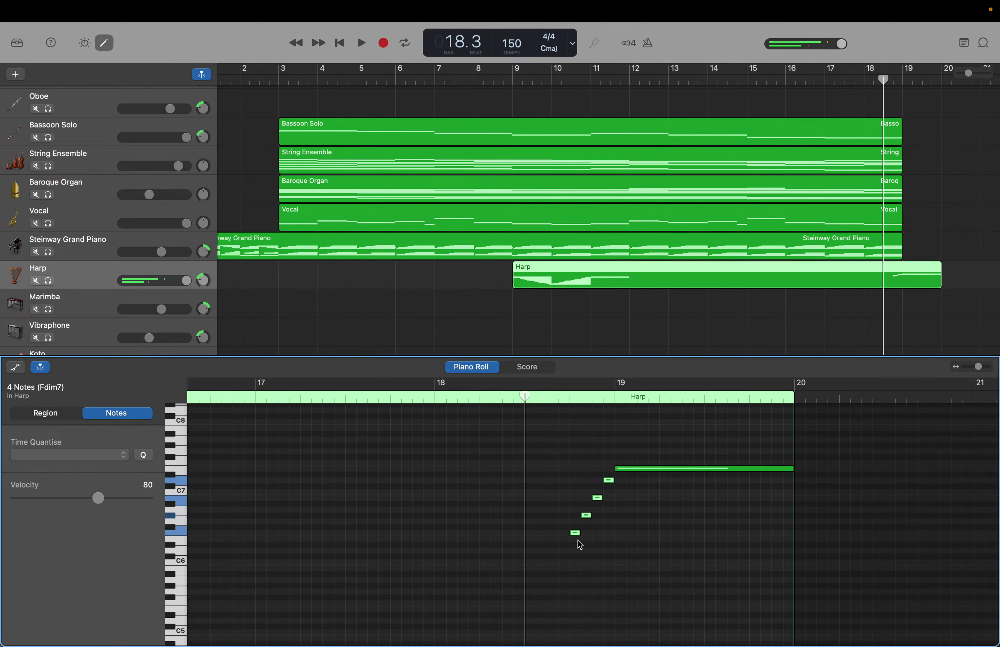
key(super+v)
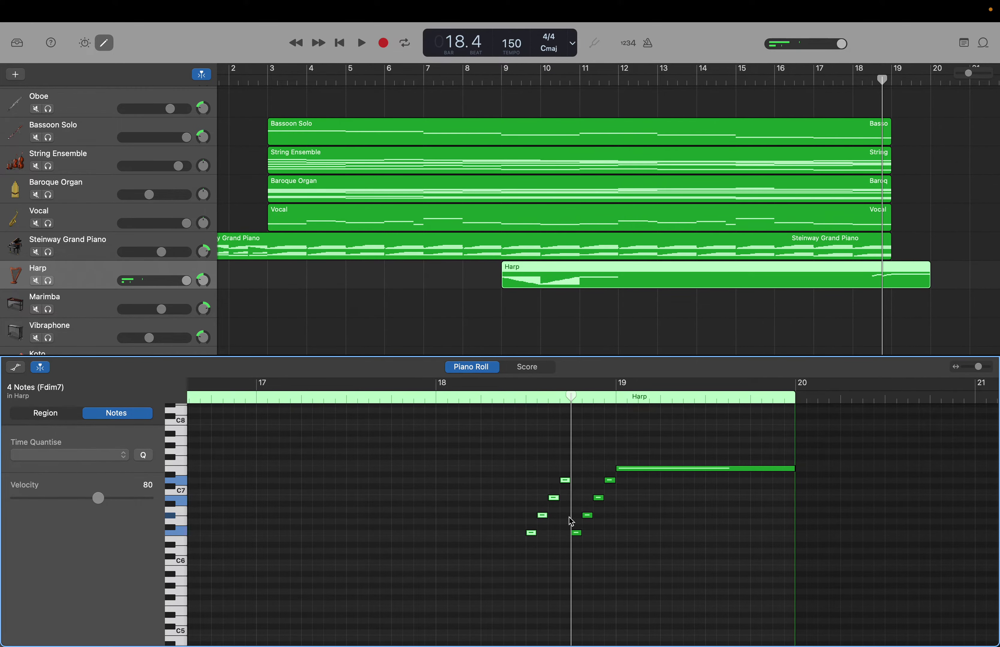
drag(565, 482, 566, 554)
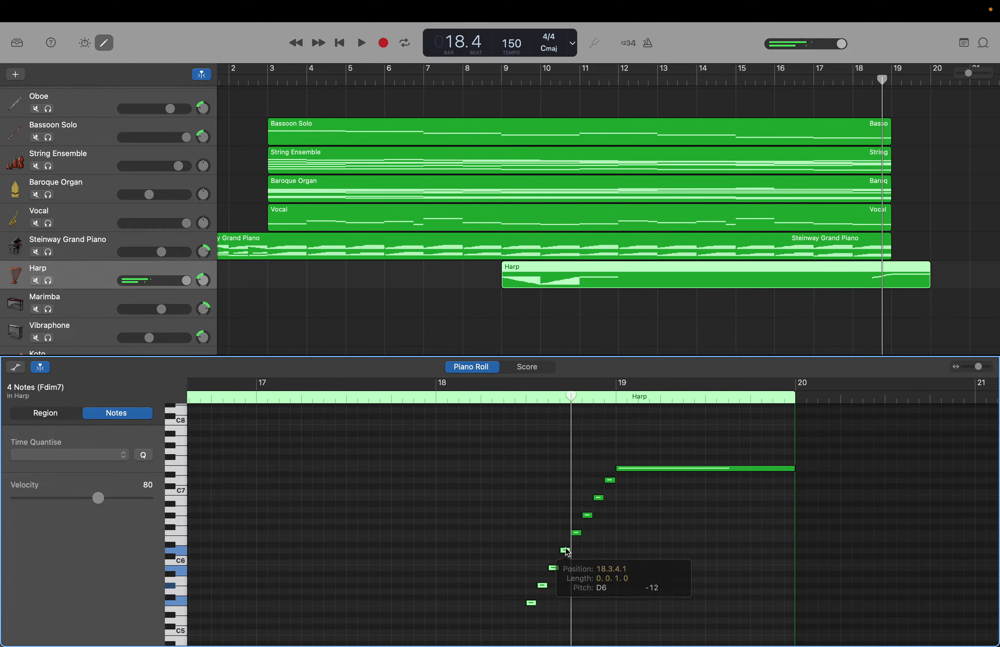
Duplicate the eight-note rising run at the start of bar 18 and transpose the copy down two octaves
drag(568, 399, 436, 401)
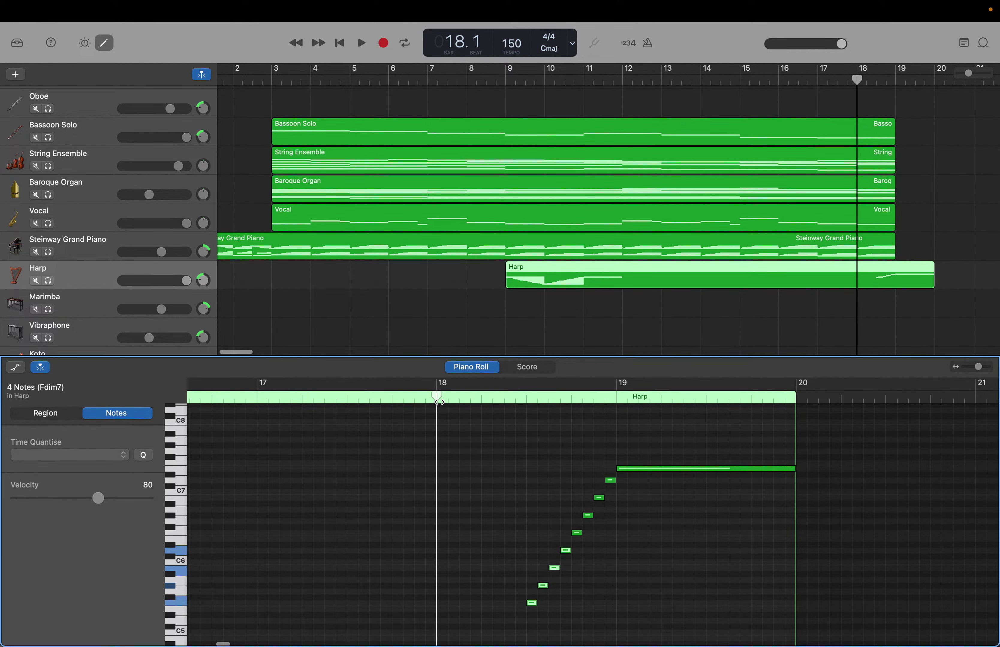
click(611, 471)
drag(613, 457, 535, 623)
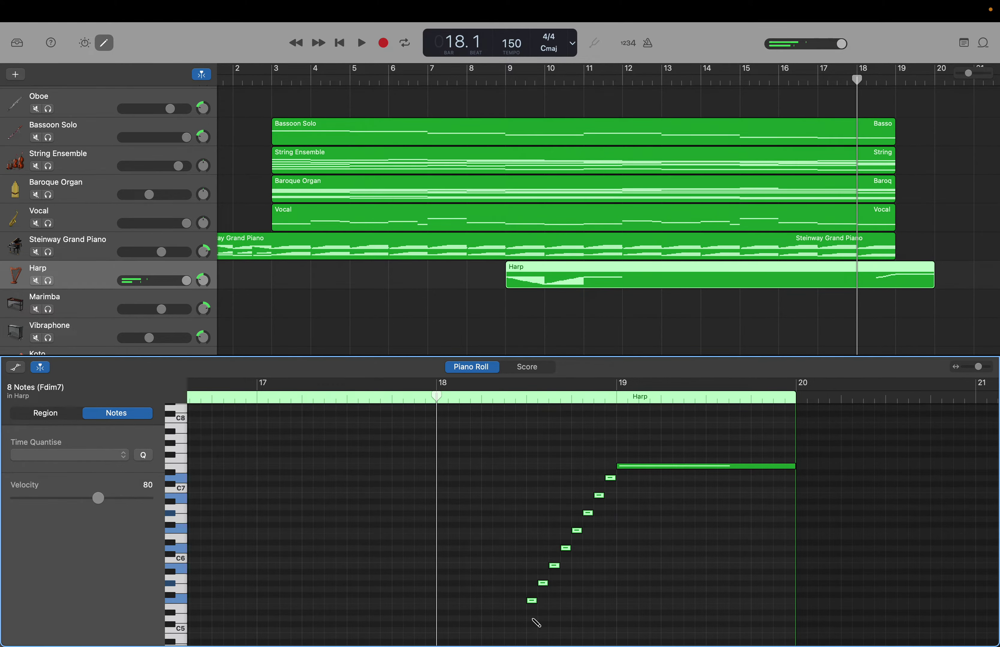
key(super+v)
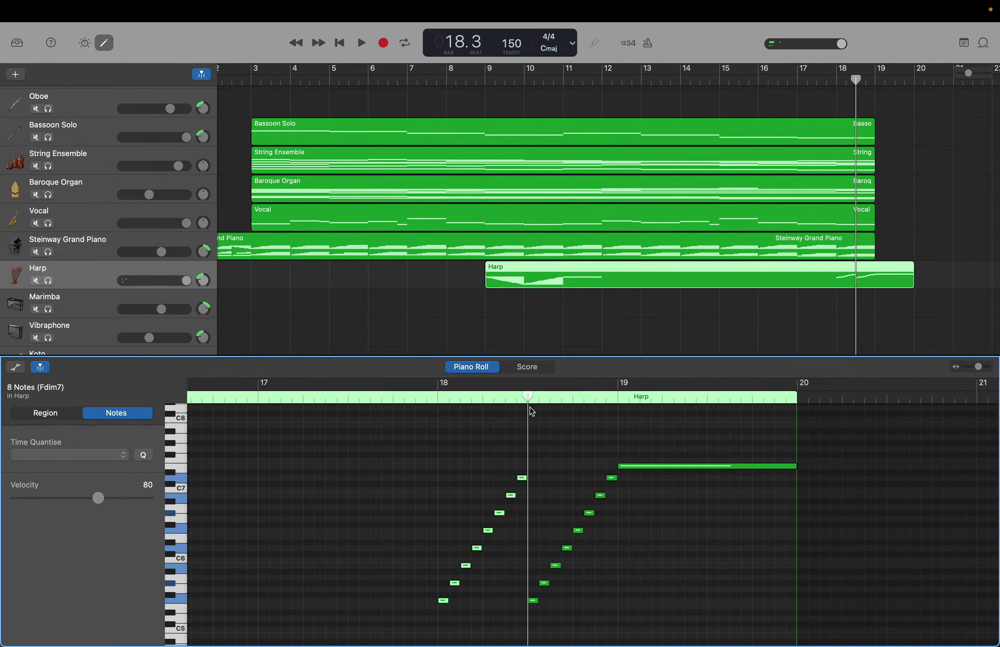
drag(522, 480, 522, 614)
Review the full rising harp run across bar 18, from its lowest note to the sustained note in bar 19
scroll(446, 574, down, 3)
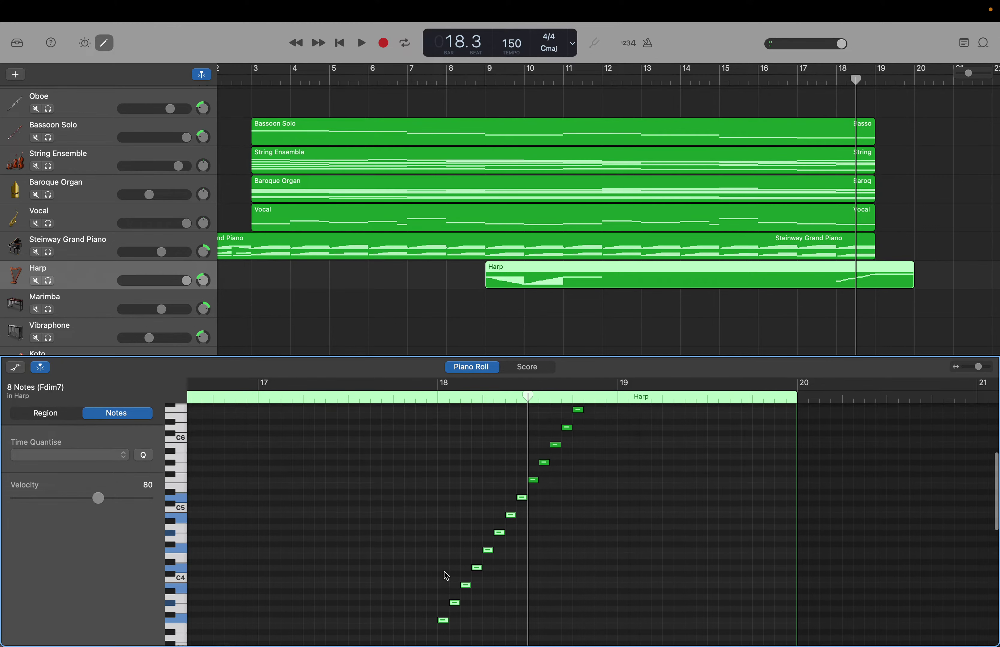
scroll(446, 576, up, 1)
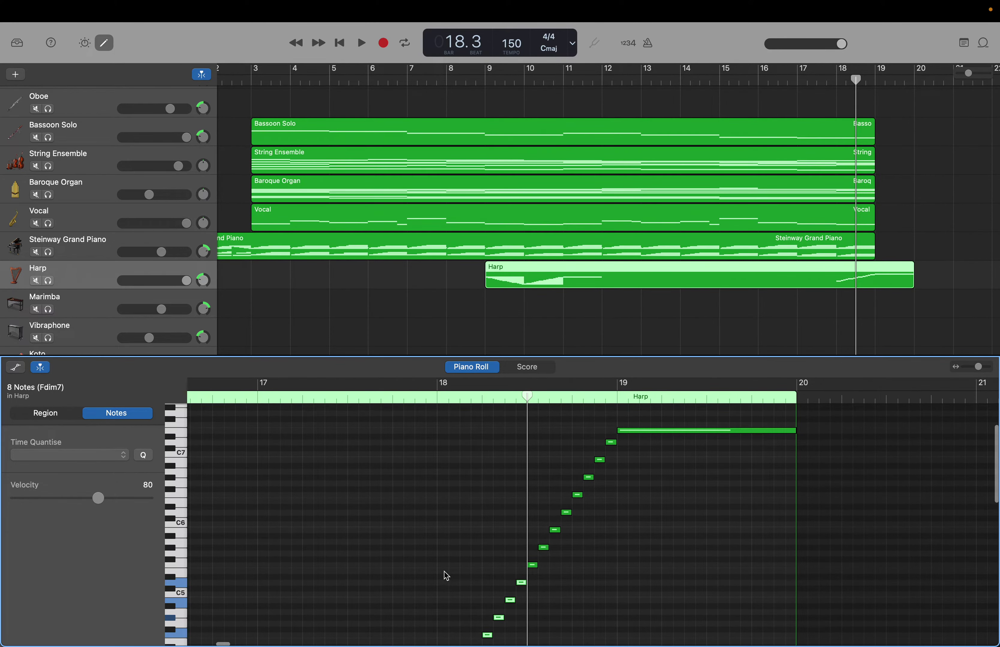
scroll(446, 576, down, 6)
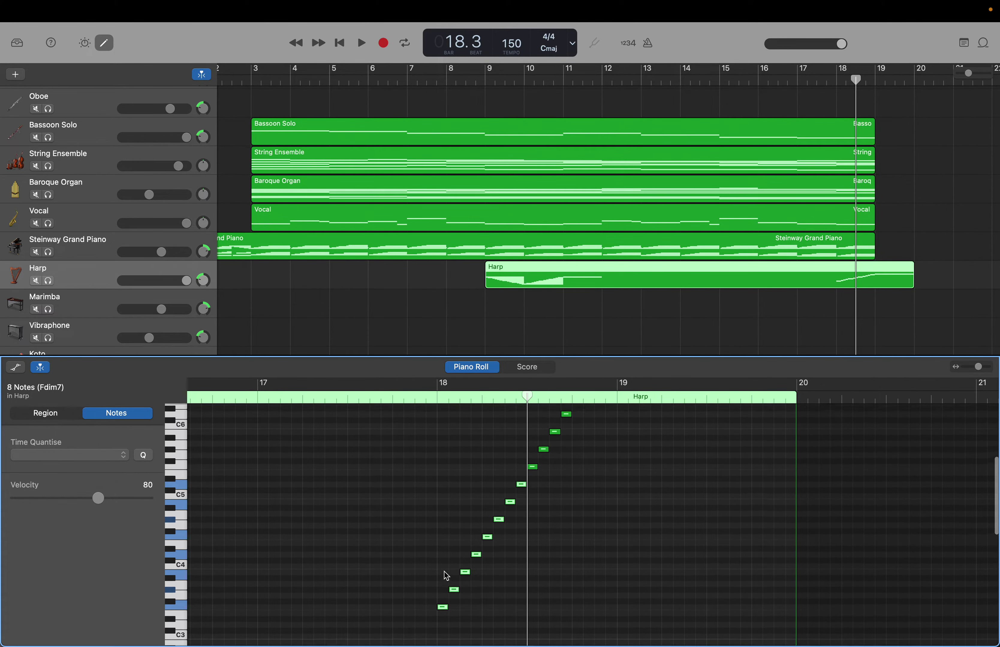
scroll(447, 576, up, 2)
scroll(446, 576, left, 3)
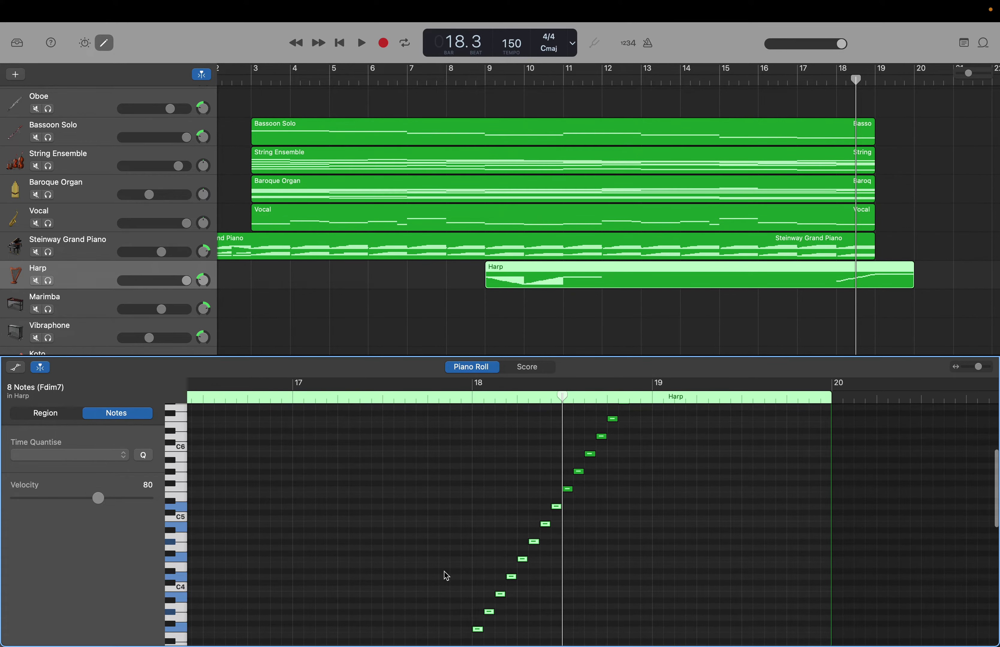
scroll(446, 576, left, 3)
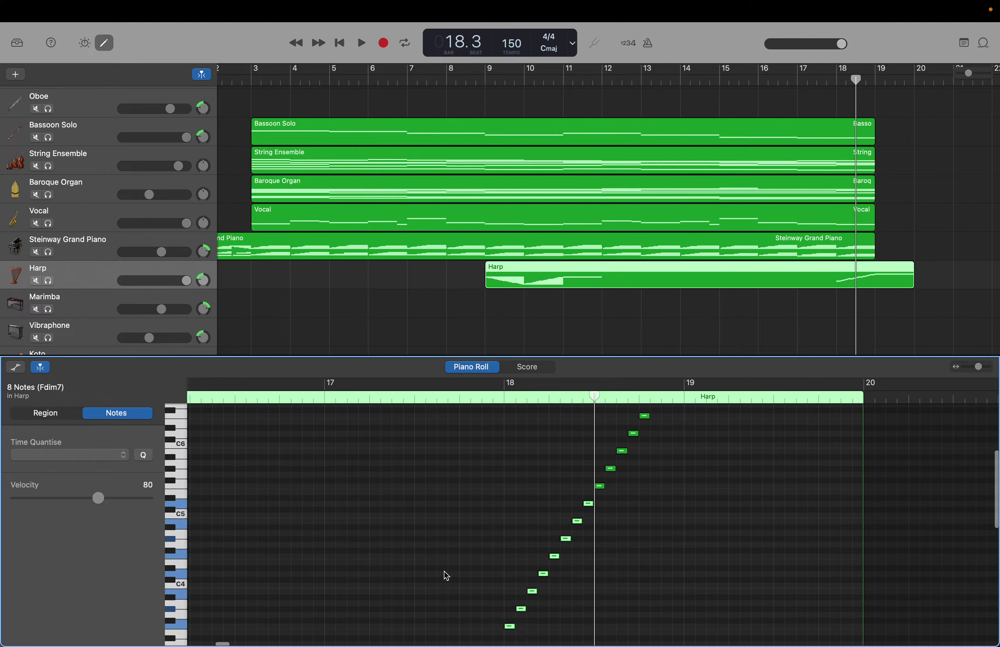
scroll(444, 571, up, 7)
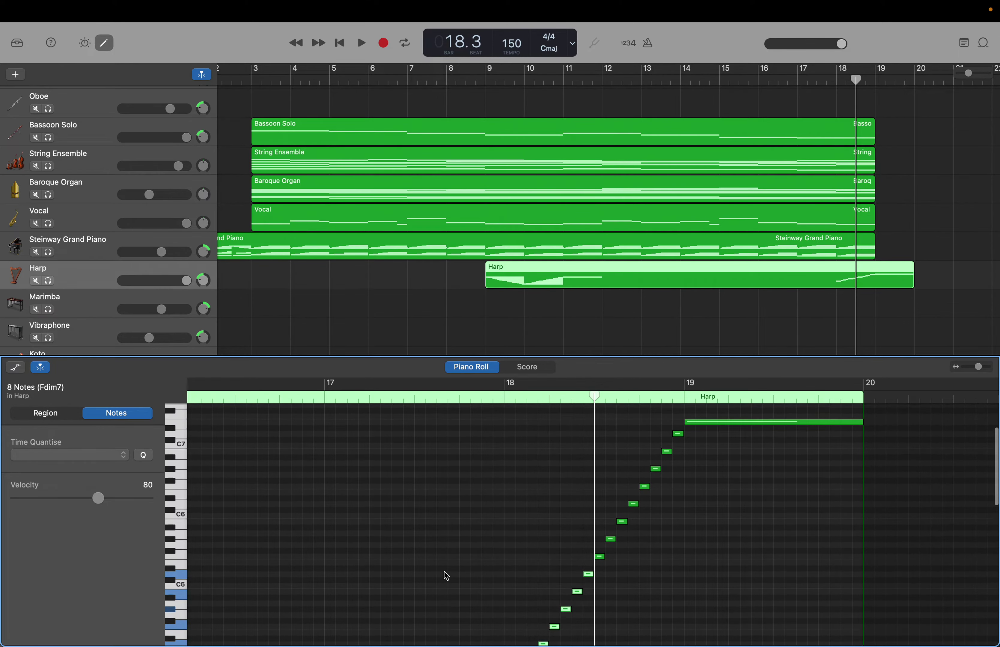
scroll(445, 572, down, 8)
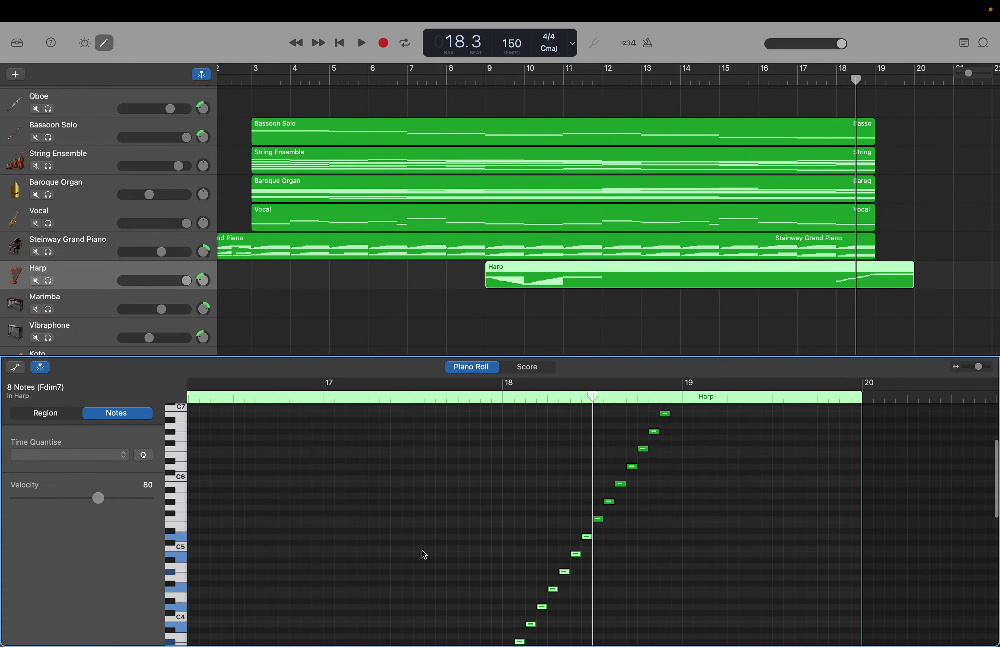
scroll(421, 551, down, 2)
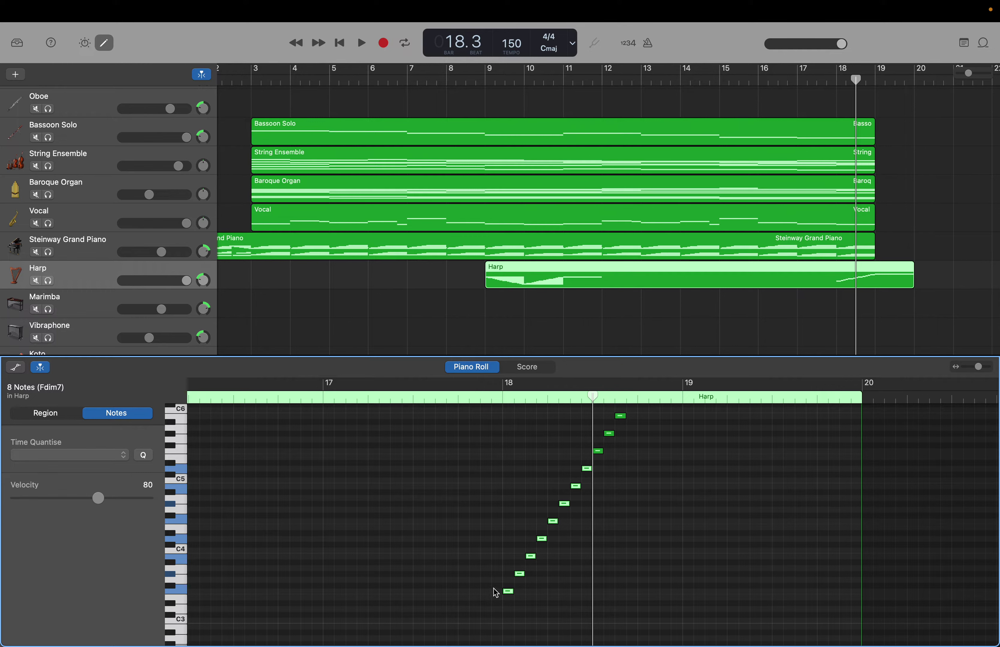
scroll(494, 586, down, 1)
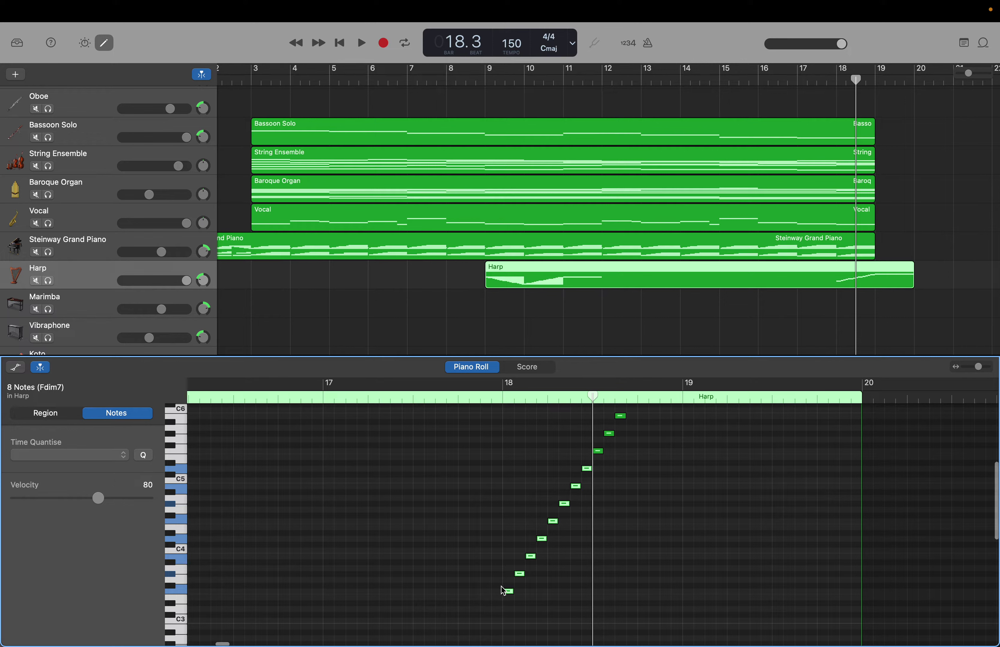
Examine the pitches of the rising harp run in bar 18, from its lowest note to the sustained note in bar 19
click(508, 591)
scroll(523, 534, down, 1)
scroll(523, 527, up, 3)
scroll(525, 530, up, 1)
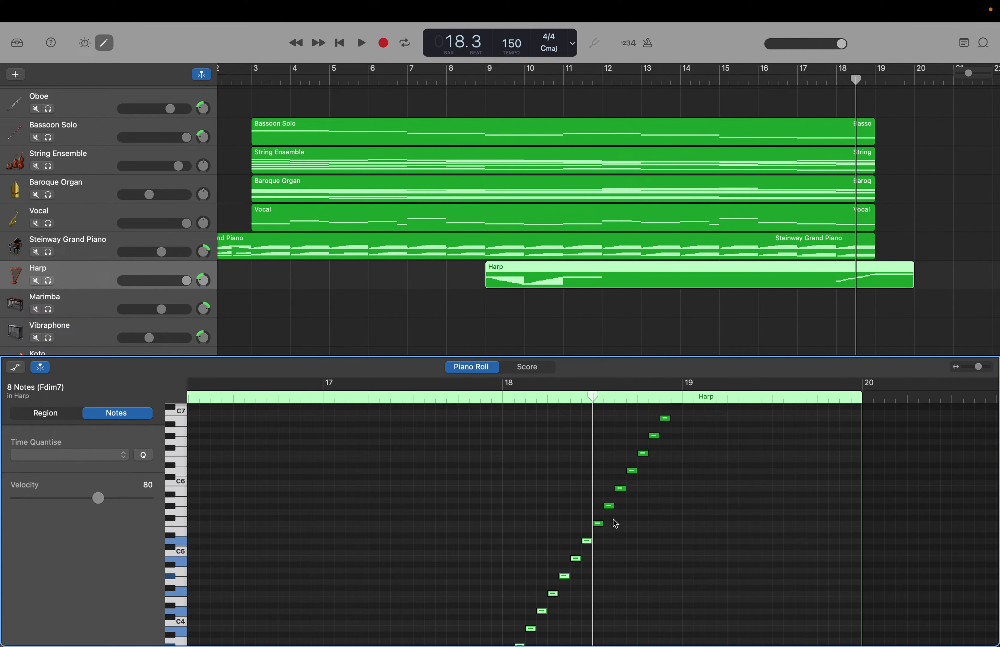
scroll(533, 565, down, 3)
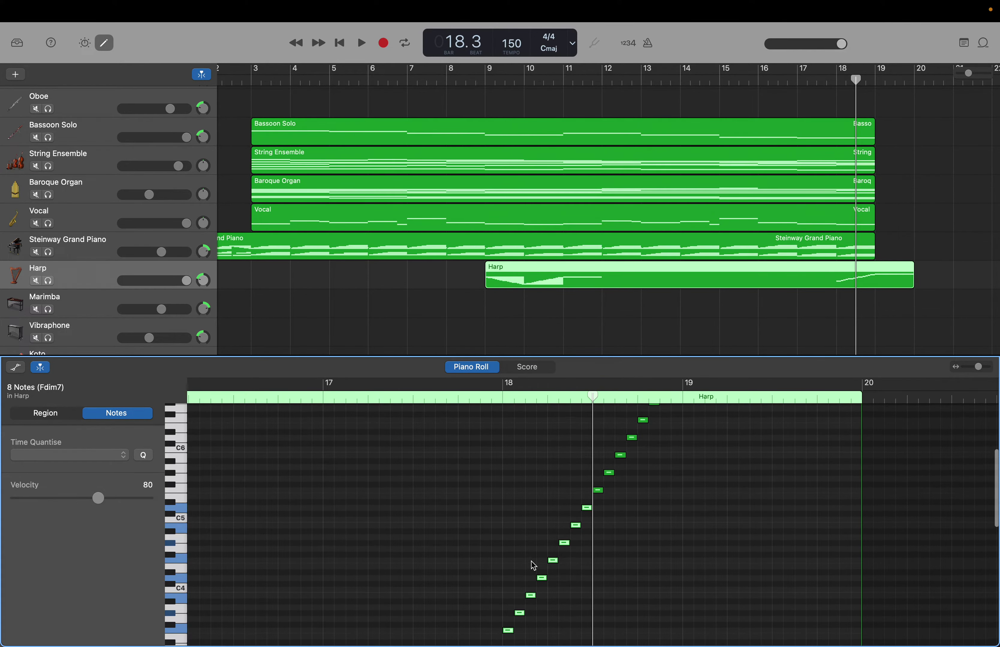
scroll(533, 565, down, 1)
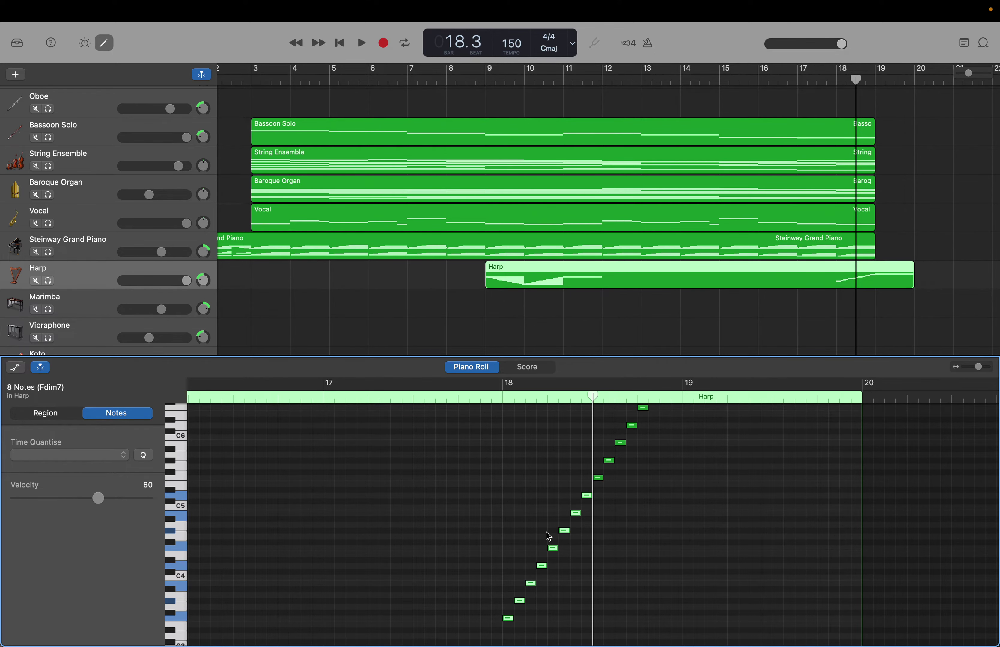
scroll(547, 536, up, 5)
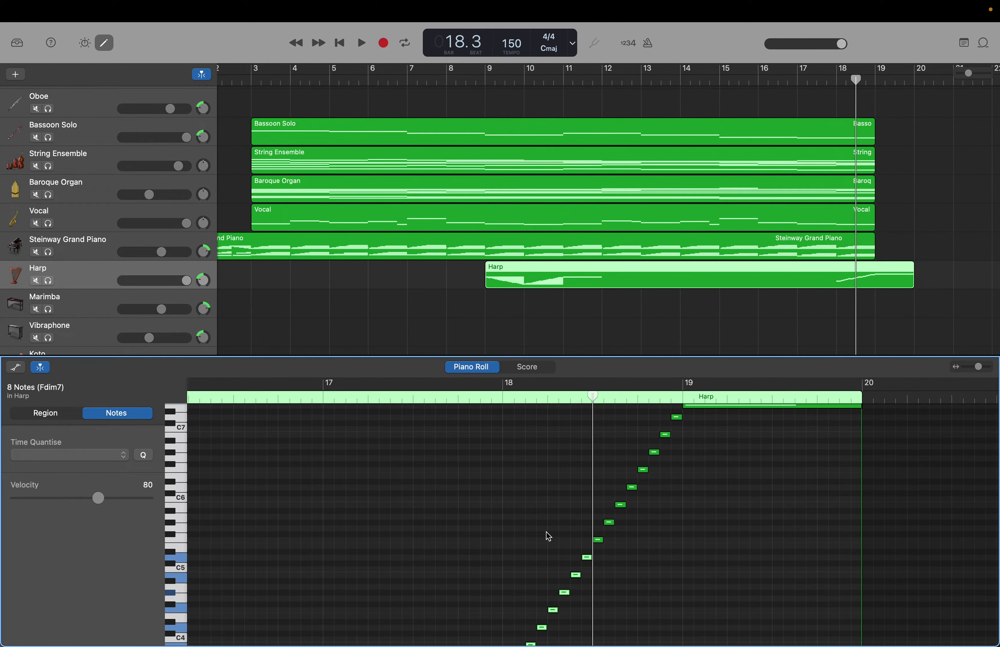
scroll(546, 532, up, 2)
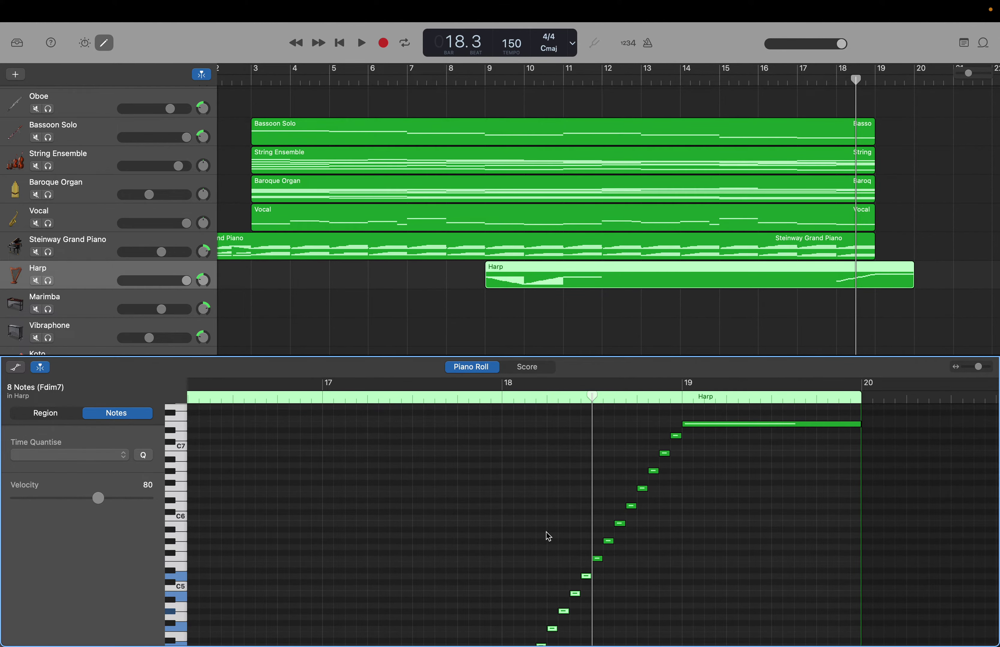
scroll(546, 532, down, 7)
scroll(546, 532, down, 1)
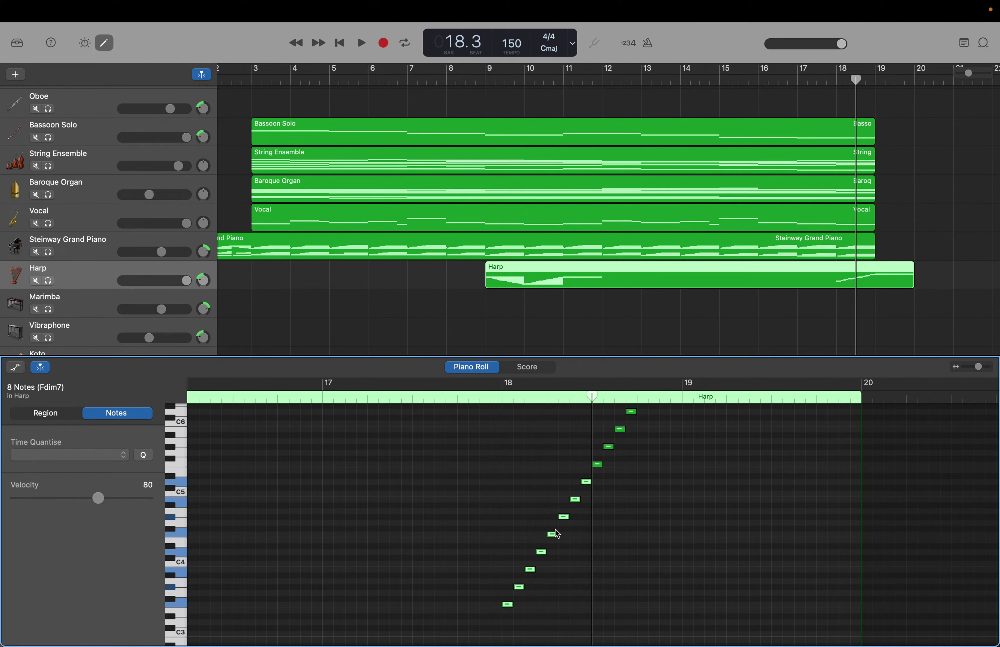
mouse_move(542, 554)
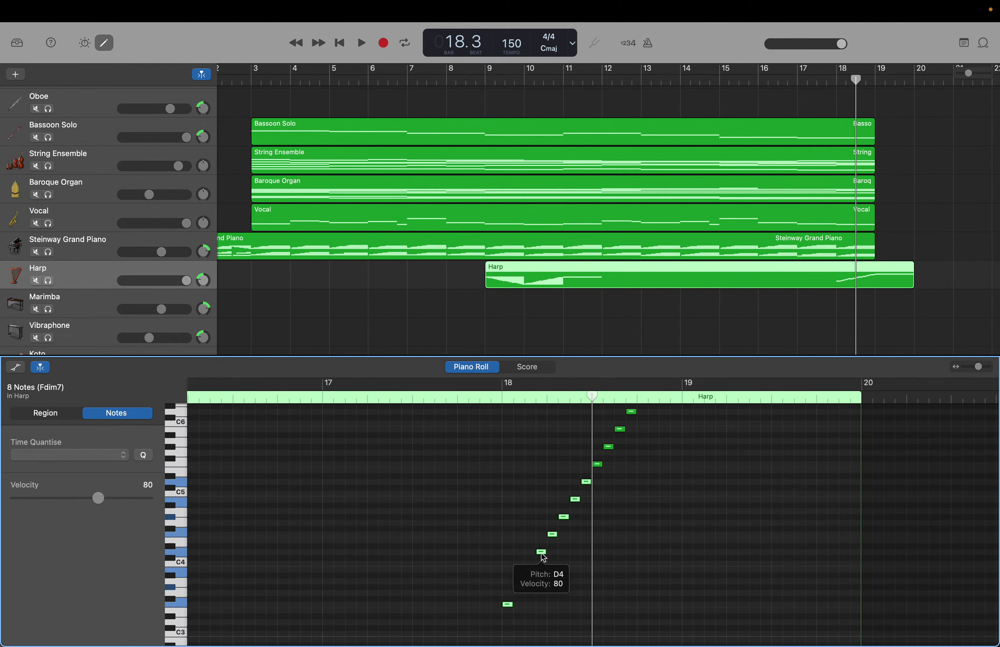
scroll(544, 558, up, 4)
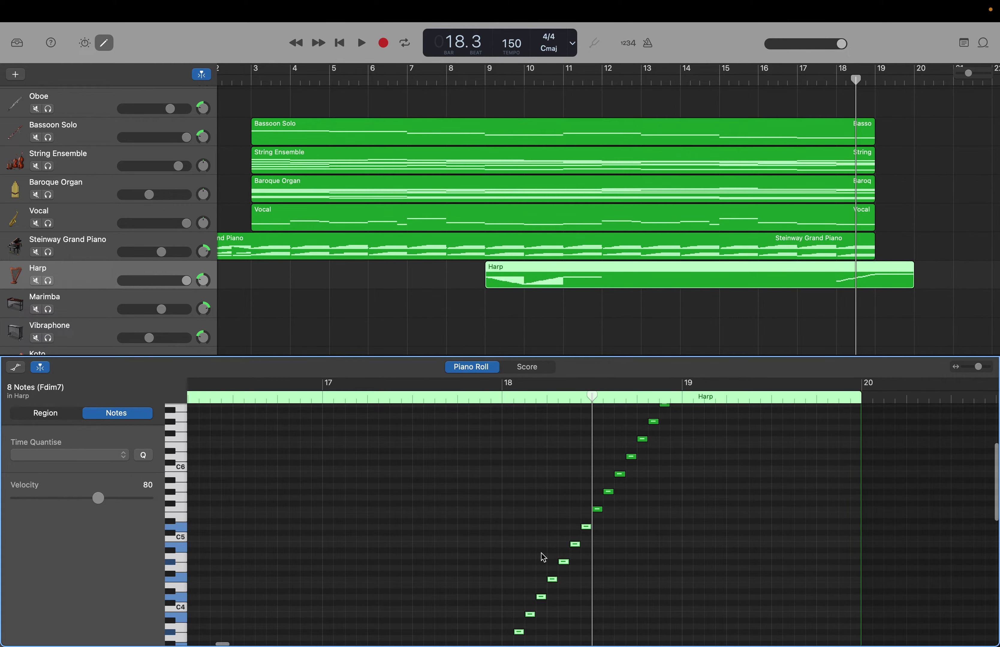
scroll(544, 558, down, 5)
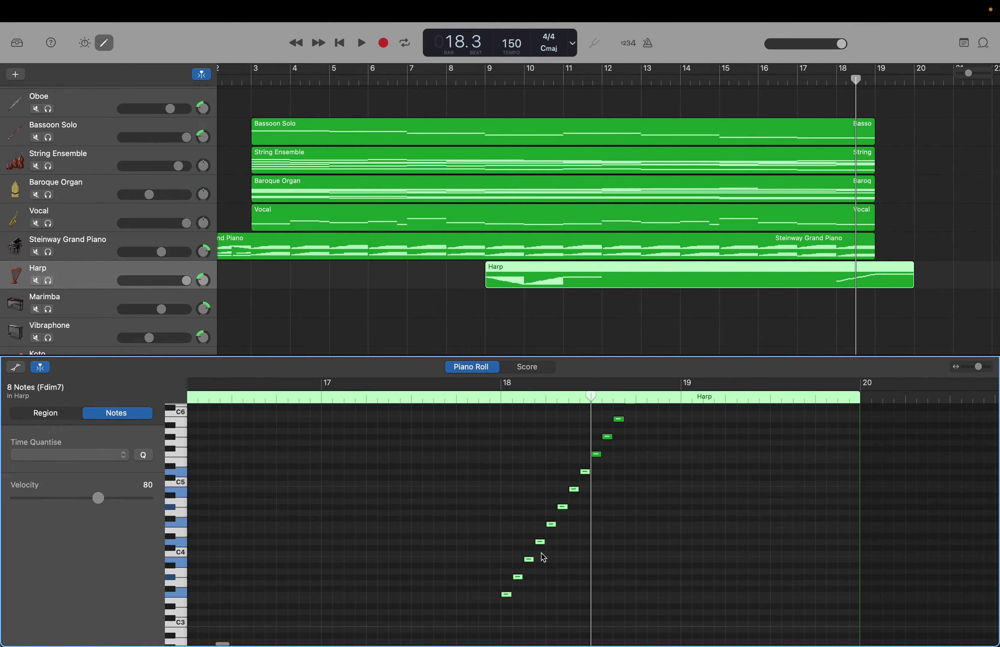
Audition the lowest notes of the bar 18 harp run and lower its first note by a semitone to E3
click(542, 561)
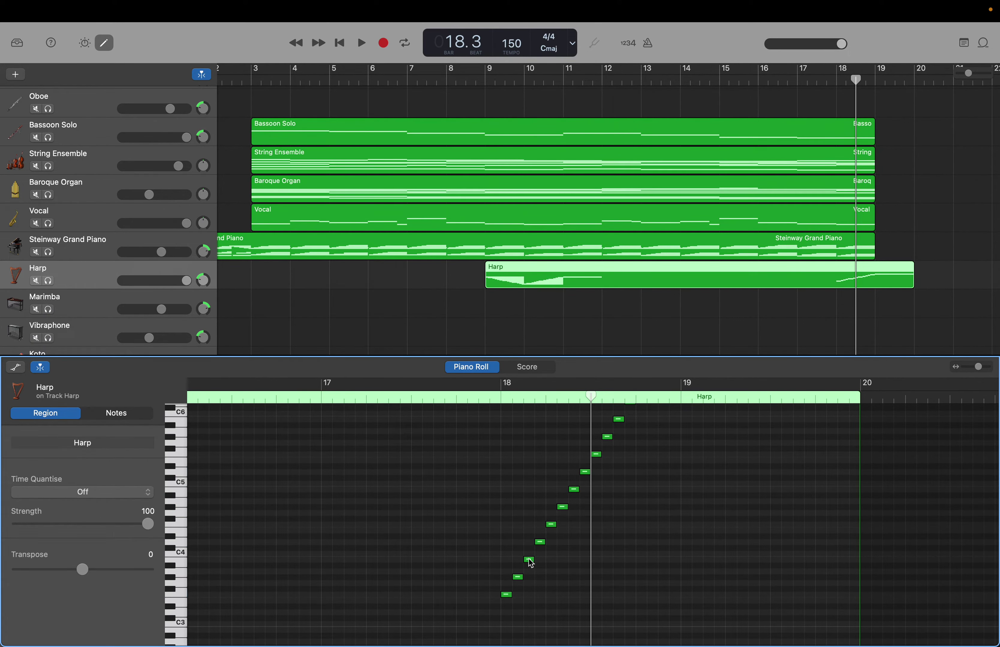
click(529, 559)
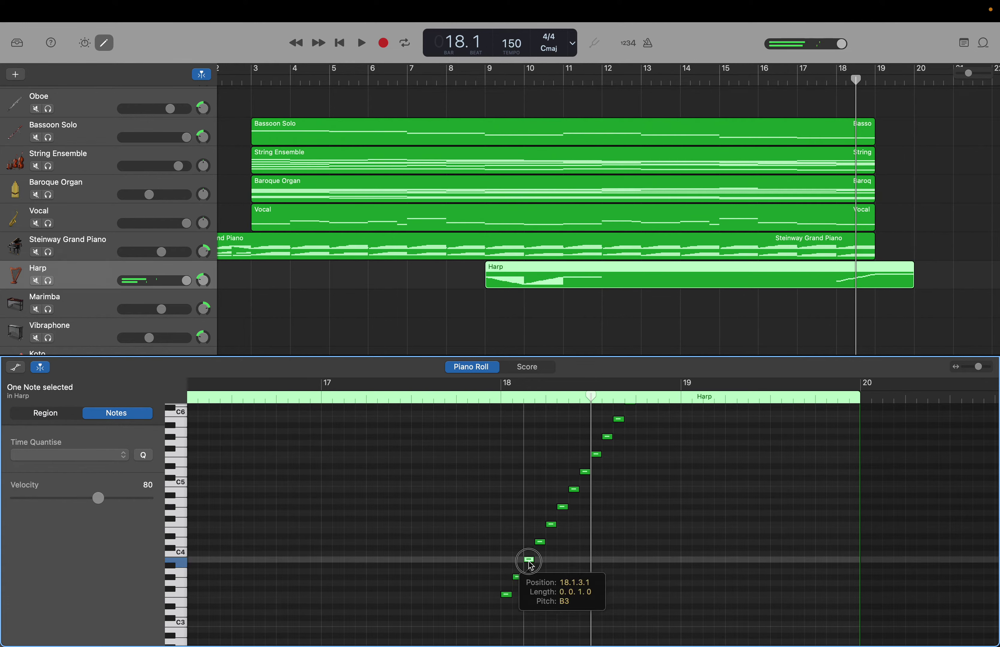
click(521, 576)
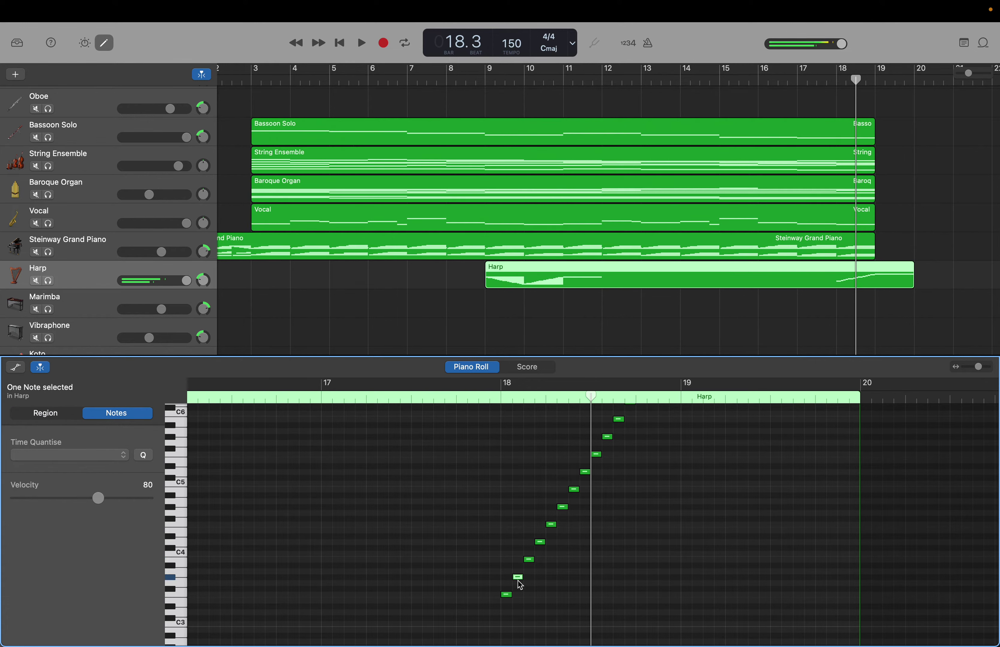
click(509, 595)
drag(508, 597, 507, 601)
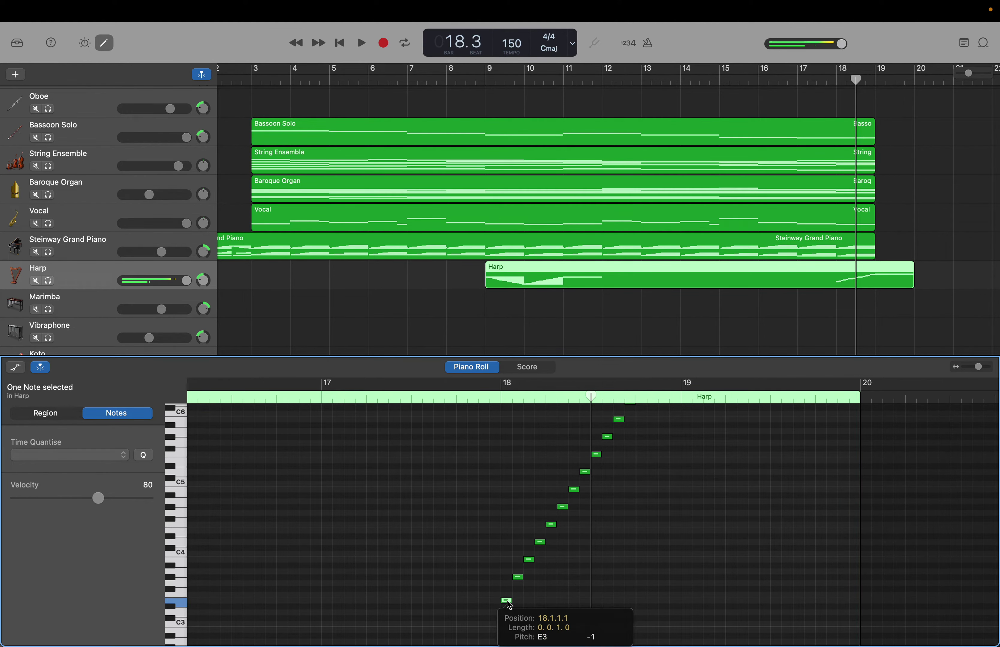
Lower the remaining F notes of the bar 18 run by a semitone, to E5, E4 and E6
scroll(570, 562, right, 2)
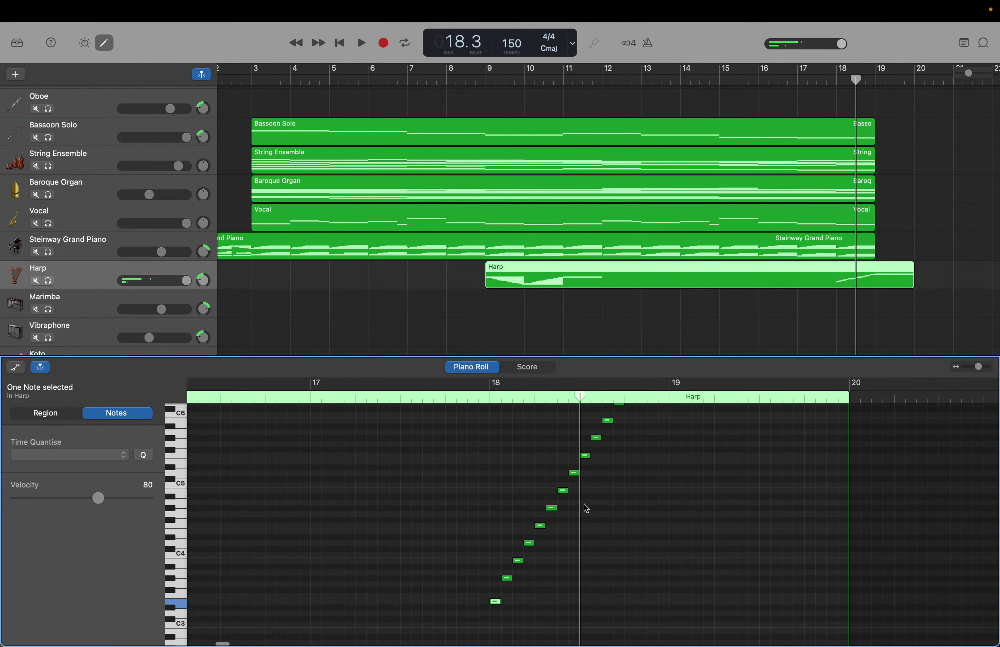
click(589, 463)
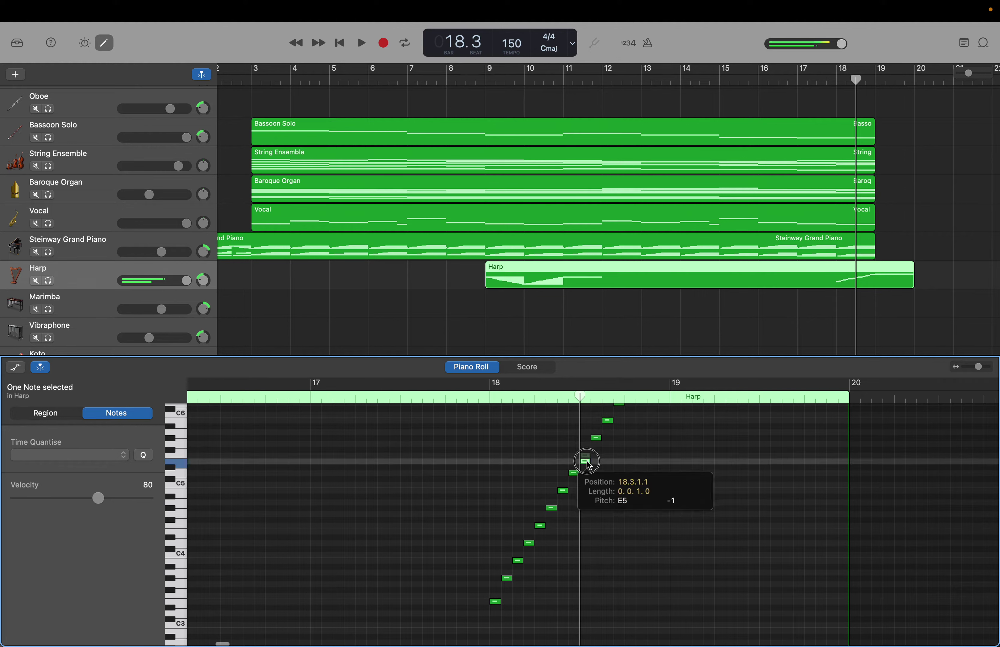
drag(589, 464, 588, 466)
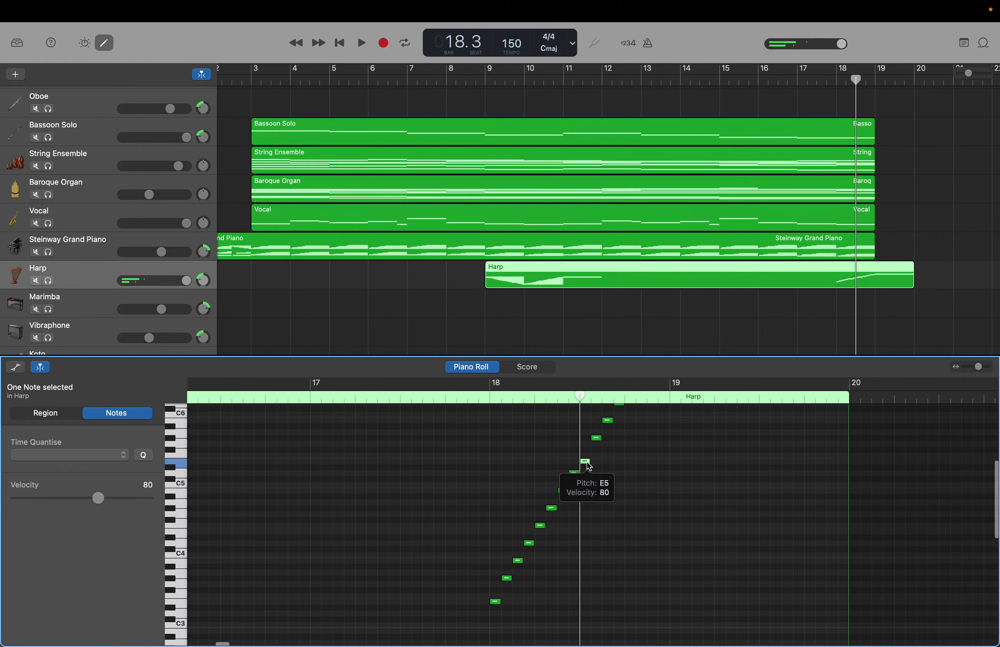
drag(539, 526, 543, 538)
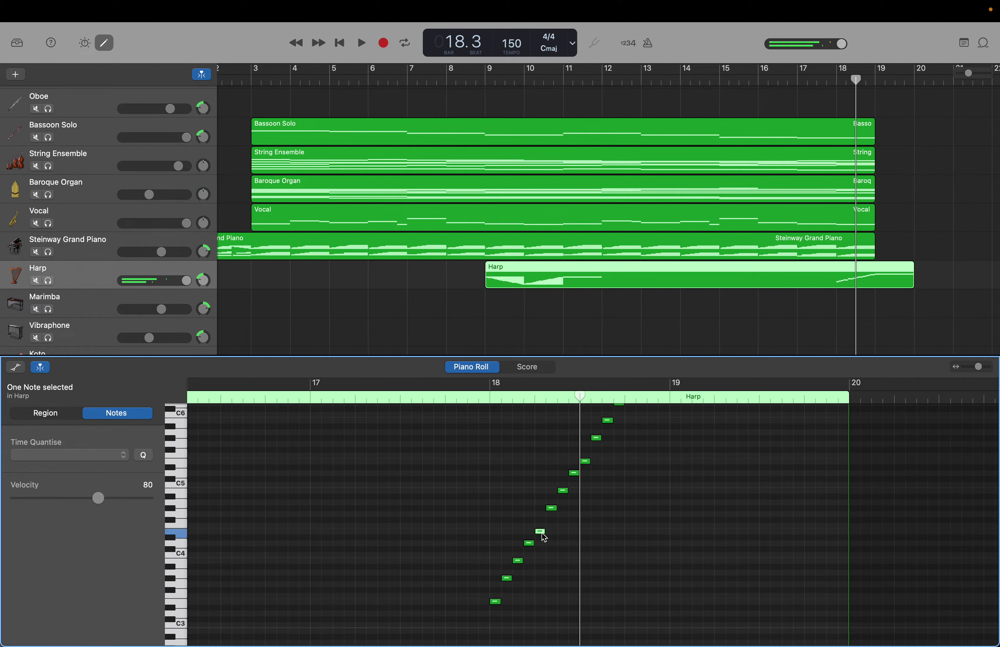
scroll(542, 536, right, 5)
scroll(543, 536, up, 5)
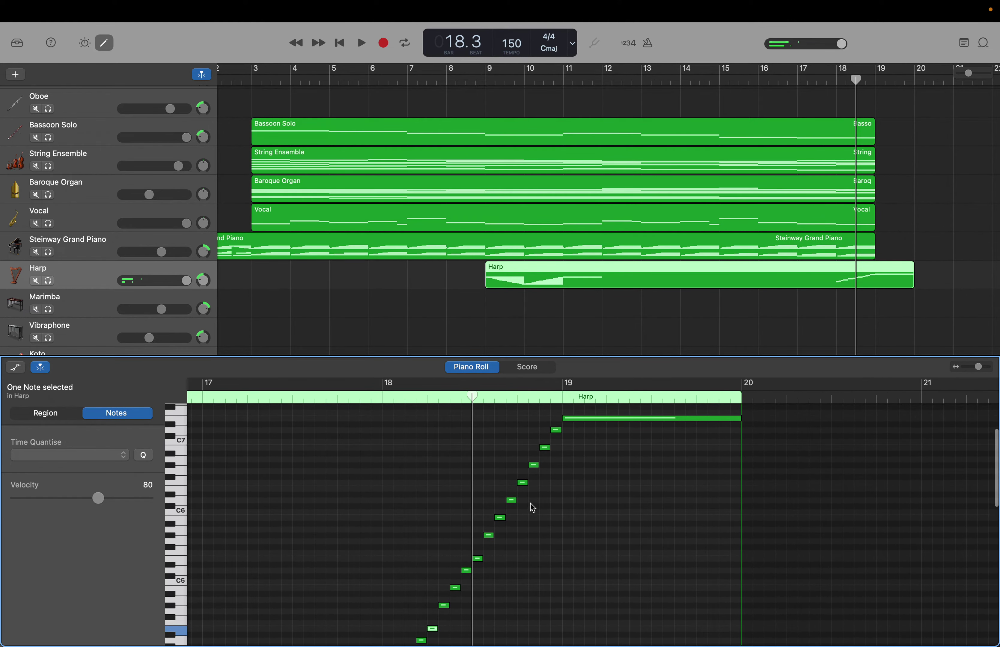
drag(523, 484, 526, 494)
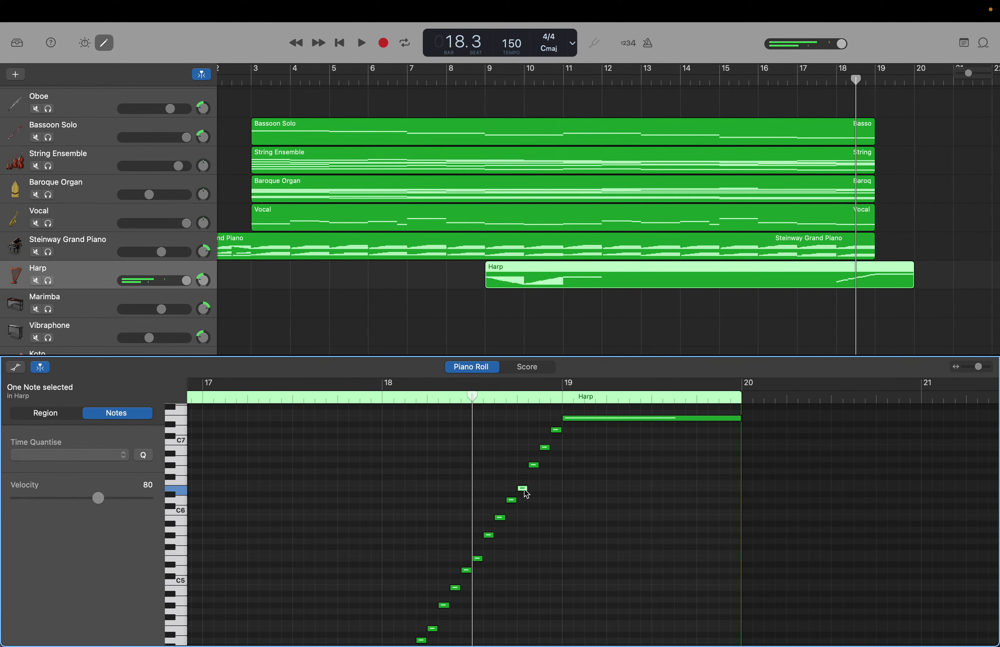
Review the altered harp run from top to bottom and the empty space before bar 18
scroll(525, 492, left, 4)
scroll(526, 493, down, 1)
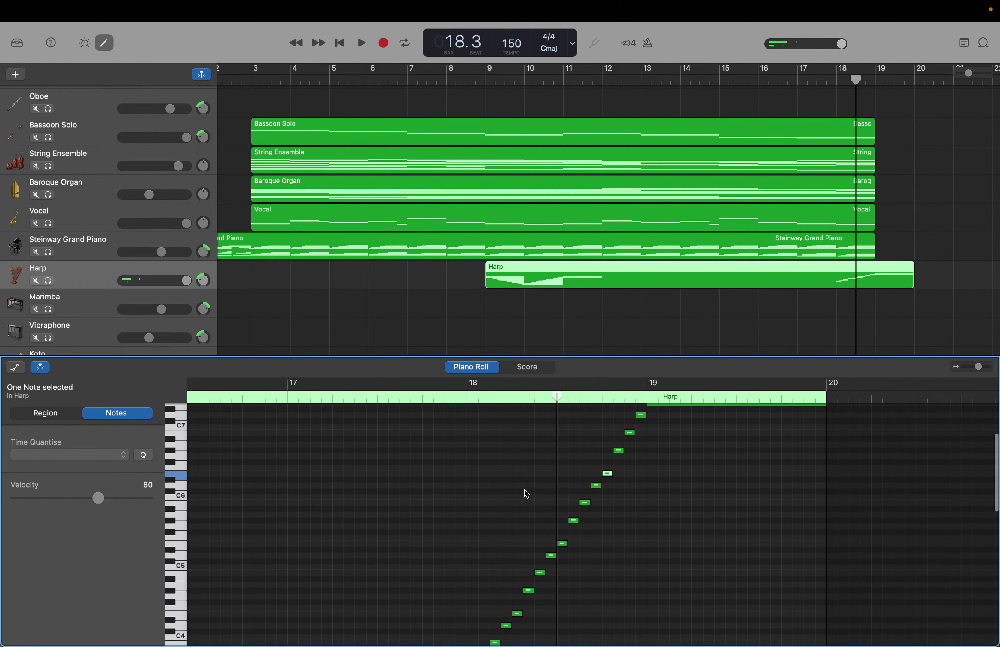
scroll(526, 492, left, 1)
scroll(526, 492, down, 4)
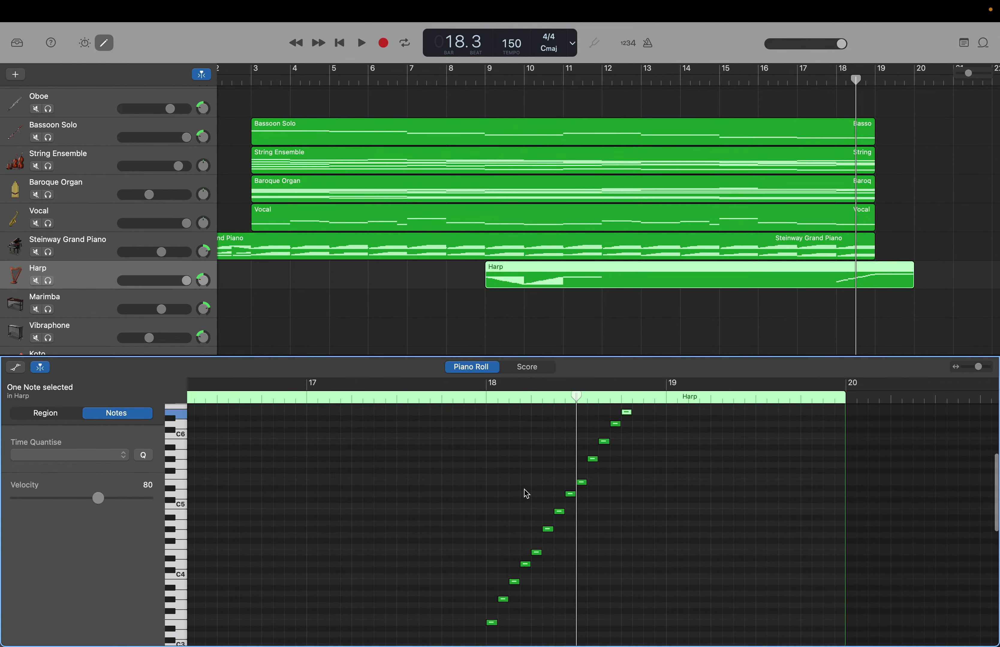
scroll(524, 489, down, 1)
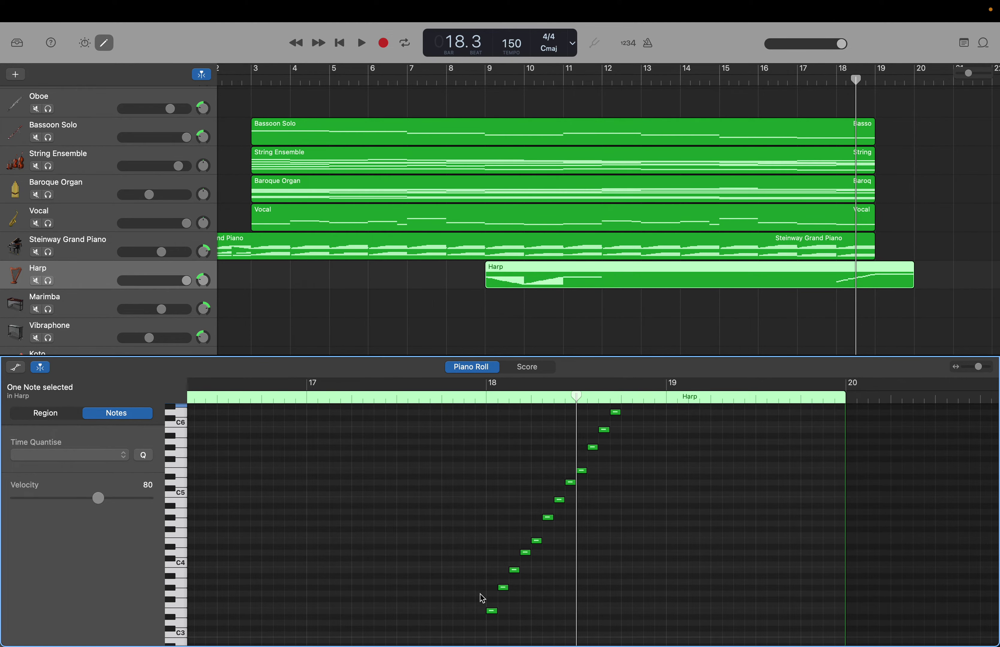
scroll(482, 598, up, 10)
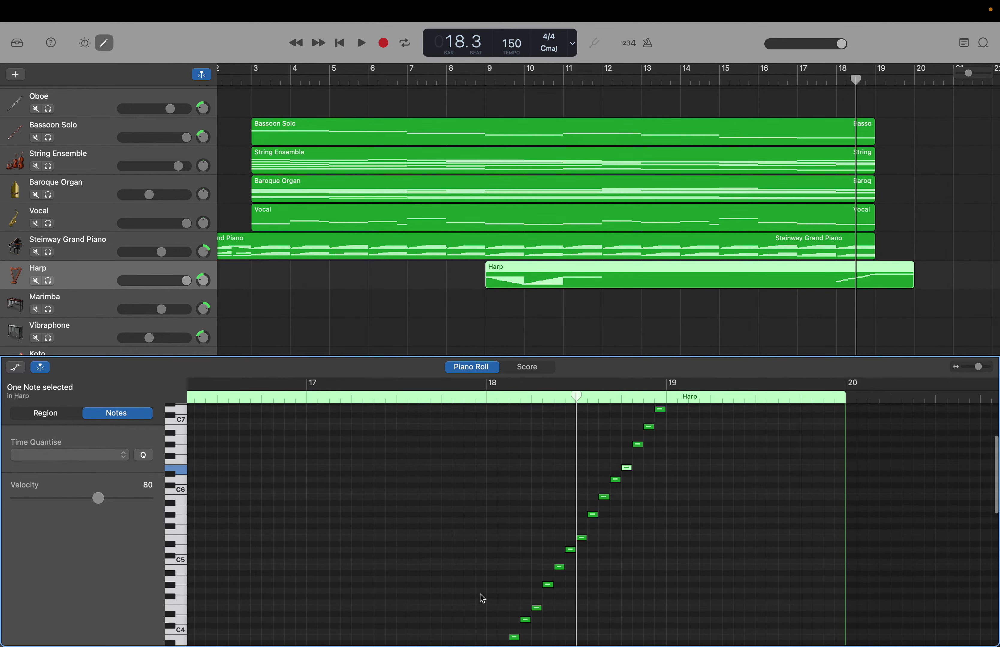
scroll(482, 598, down, 9)
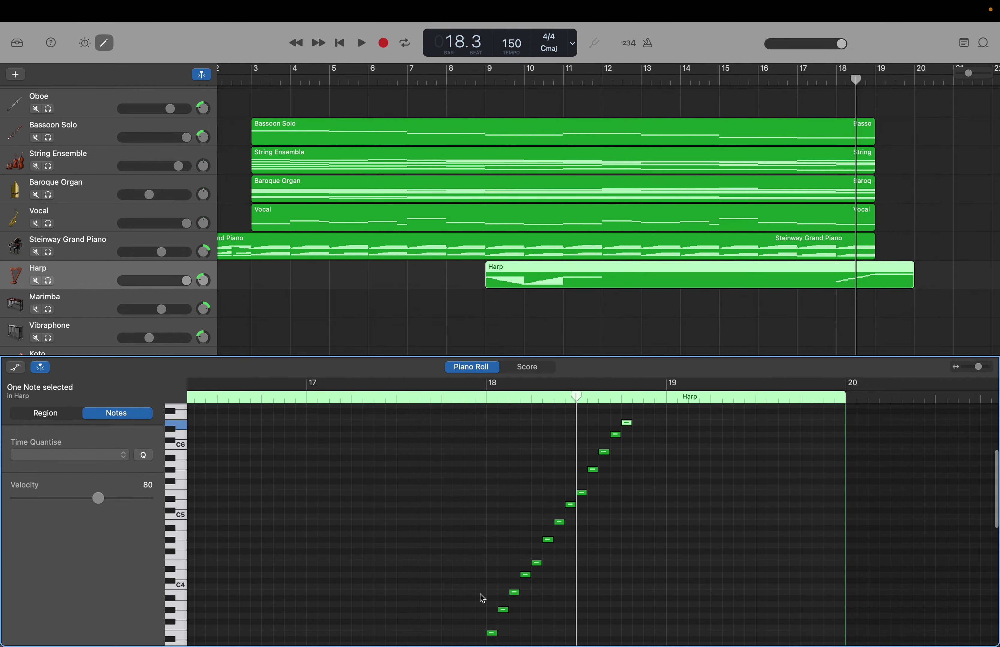
scroll(482, 598, down, 1)
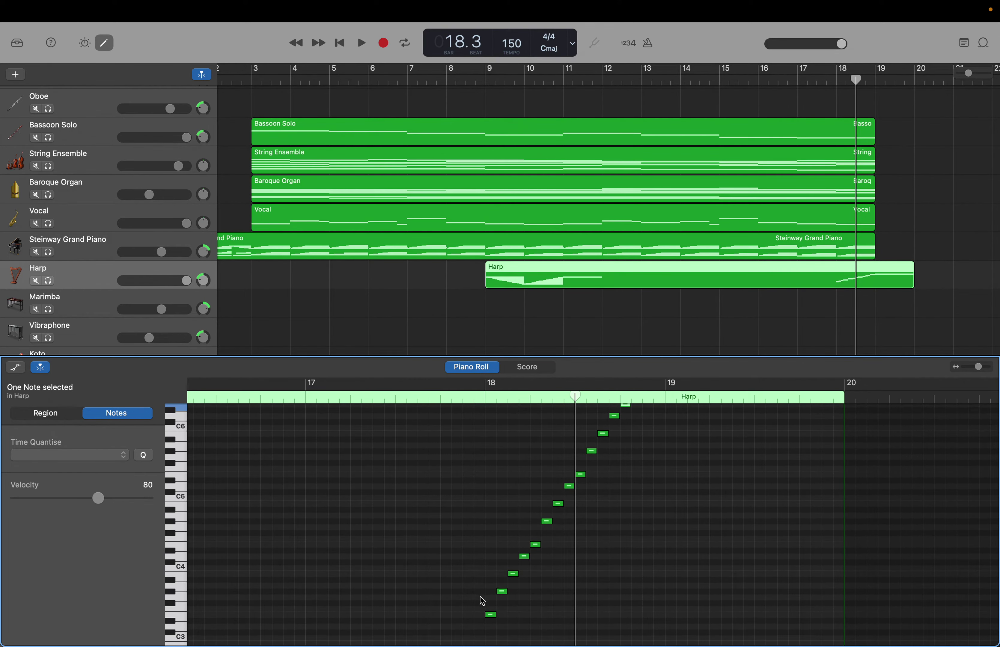
Create sixteenth notes G3, A3, C4 and E4 stepping up and backwards in time from the E3 at bar 18
right_click(482, 603)
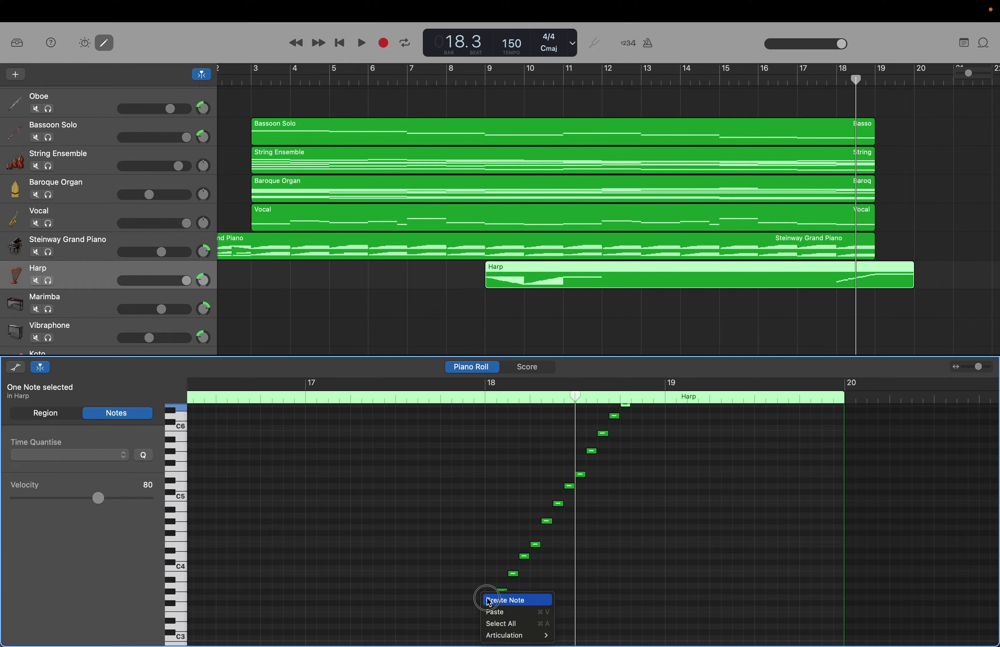
click(487, 600)
drag(482, 598, 474, 593)
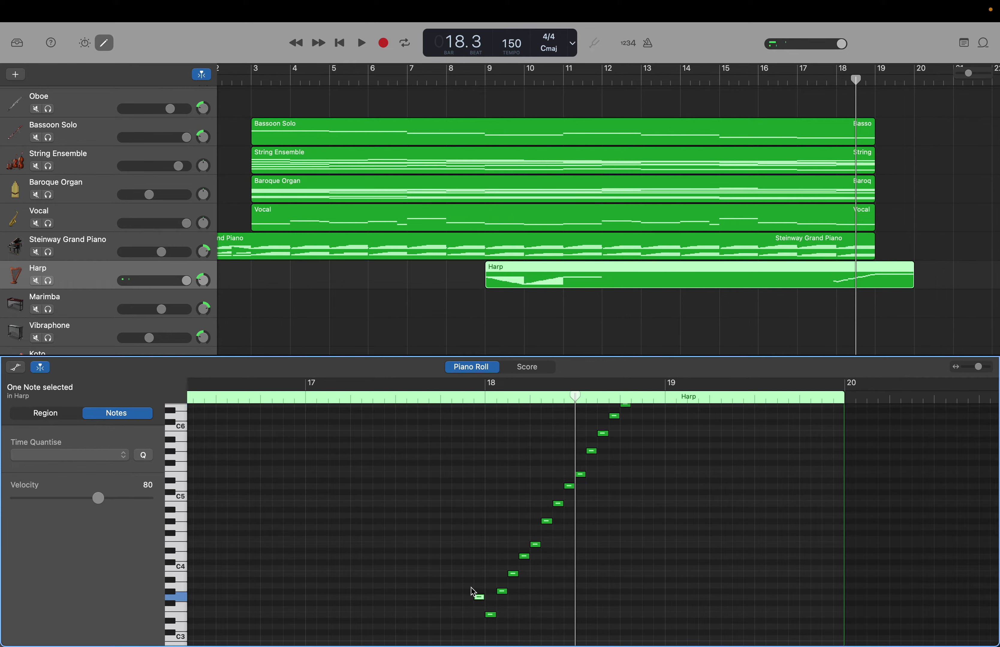
right_click(470, 586)
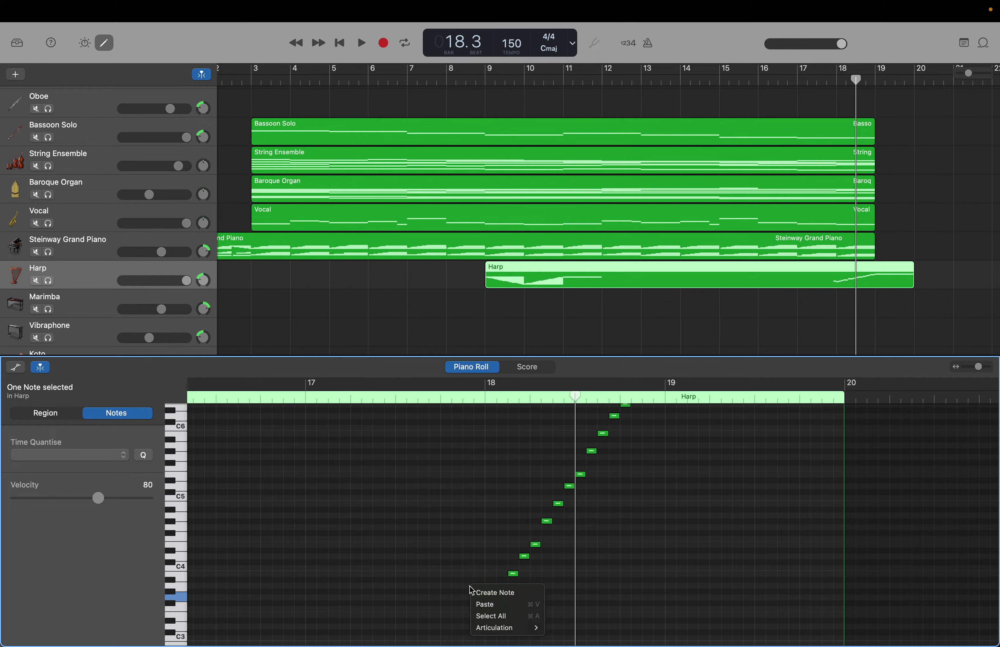
click(474, 590)
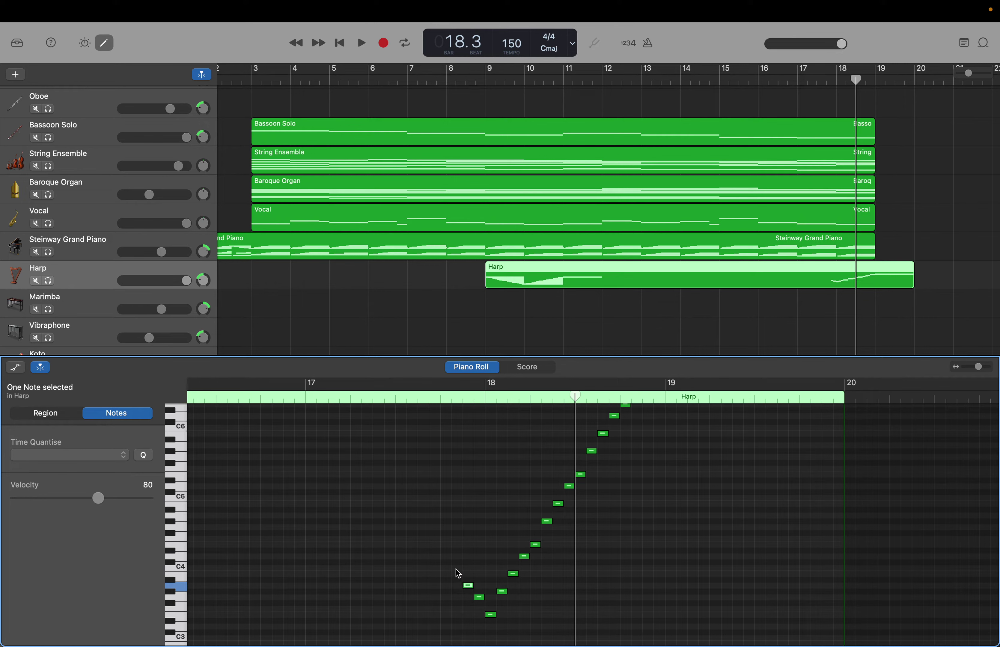
right_click(456, 569)
click(461, 572)
right_click(448, 553)
click(454, 554)
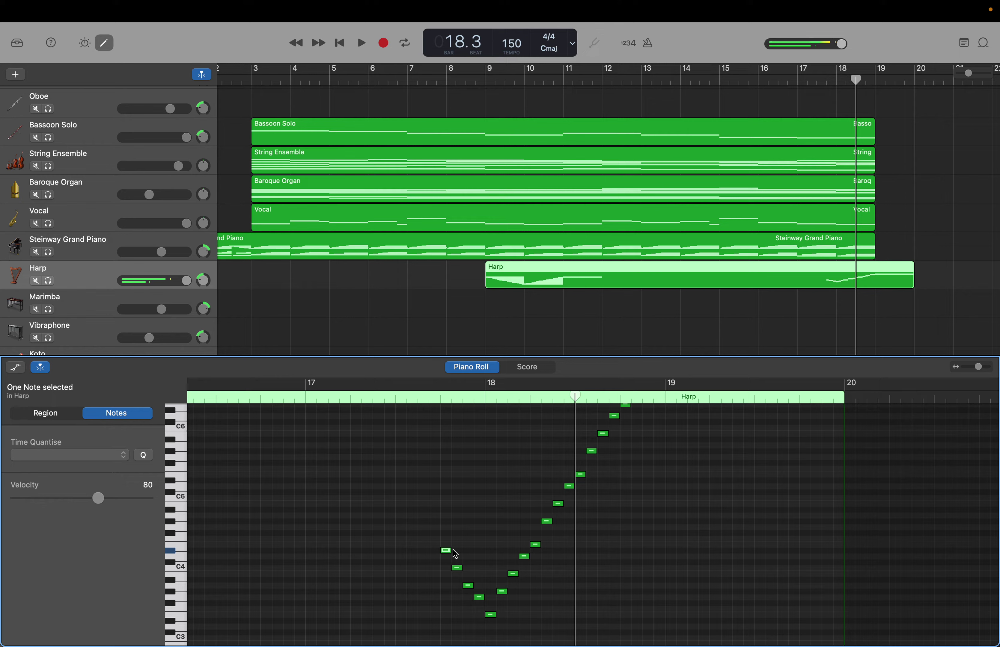
drag(446, 551, 447, 545)
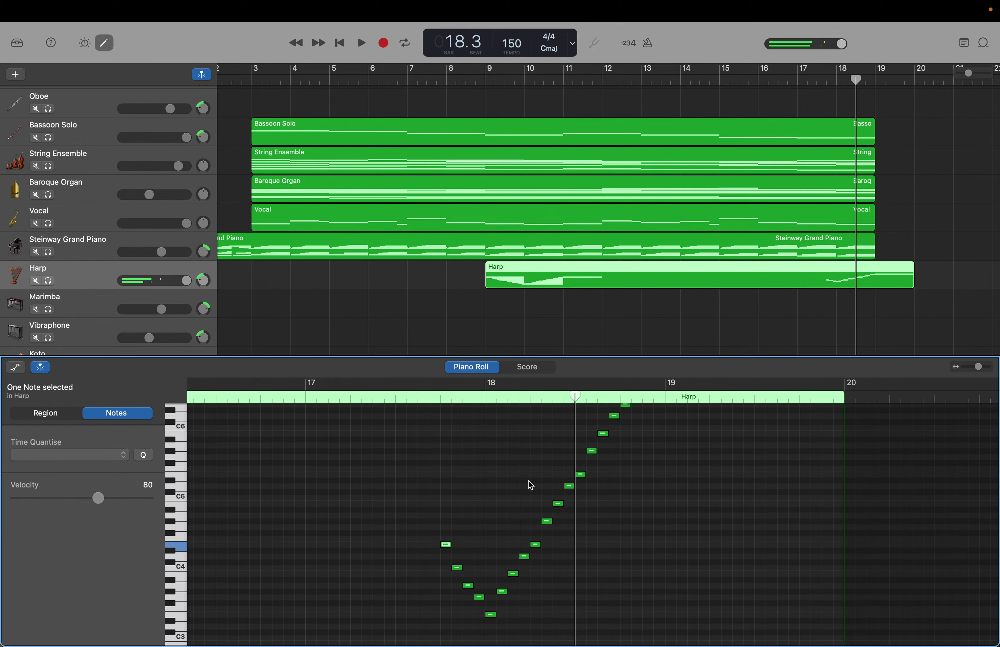
Duplicate the four-note E4 to G3 figure at beat 3 of bar 17 and transpose the copy up one octave
scroll(574, 417, down, 1)
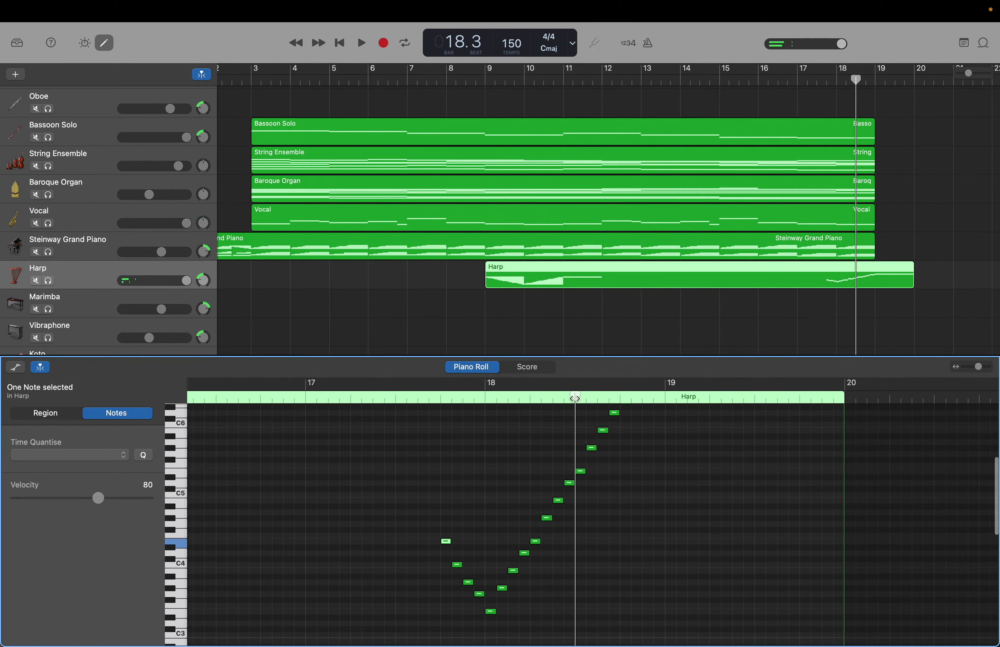
drag(574, 398, 396, 397)
drag(443, 486, 476, 594)
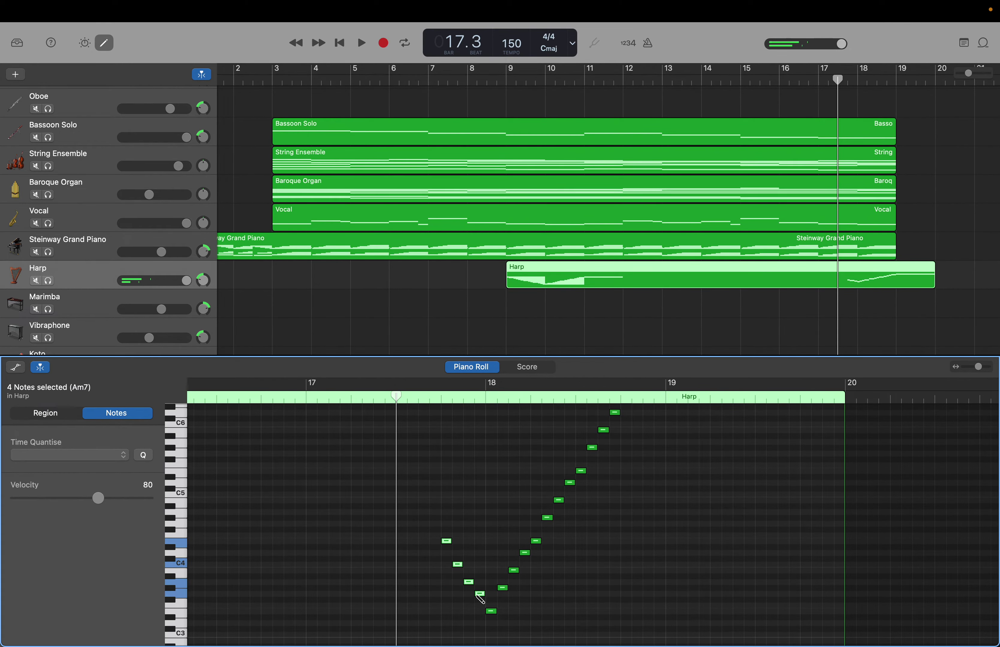
key(super+v)
click(403, 542)
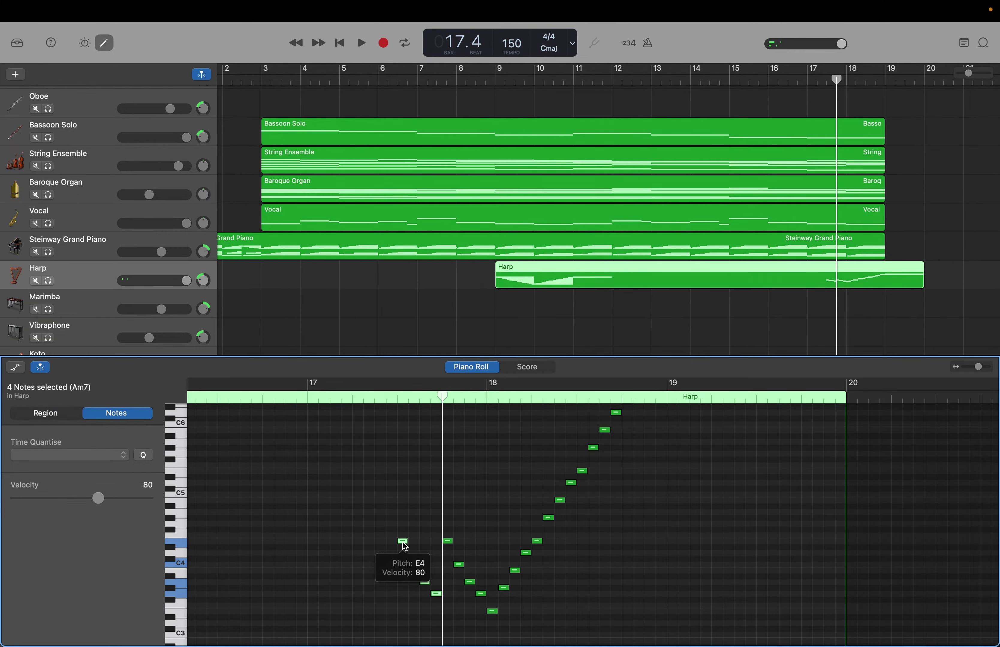
drag(404, 547, 406, 474)
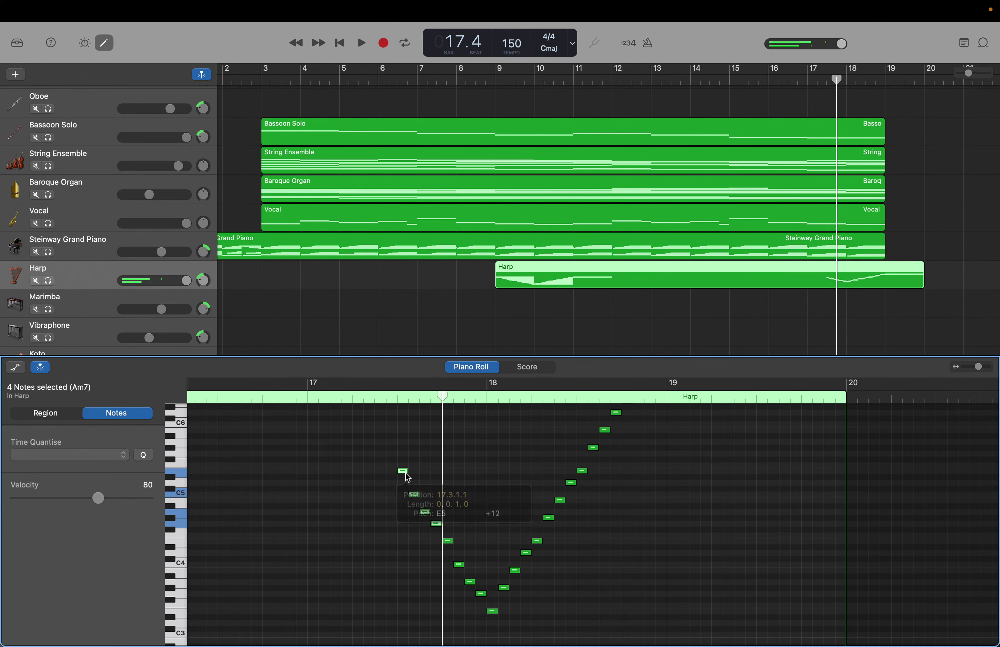
Duplicate the eight-note Am7 descent from beat 3 to the start of bar 17 and transpose the copy up two octaves
drag(442, 396, 311, 406)
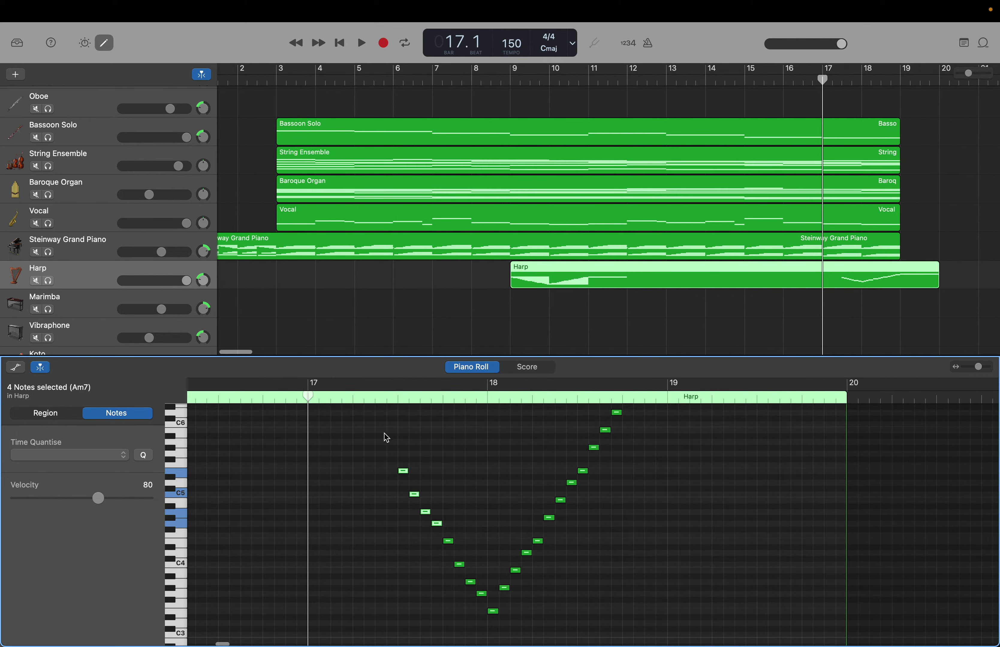
drag(401, 443, 483, 600)
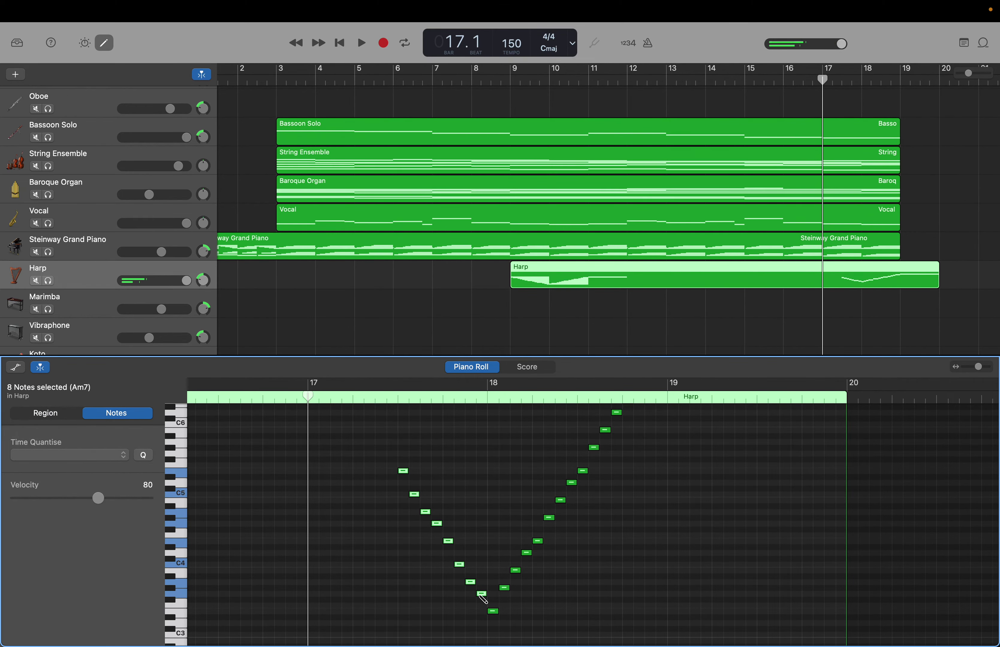
key(super+v)
scroll(296, 488, up, 5)
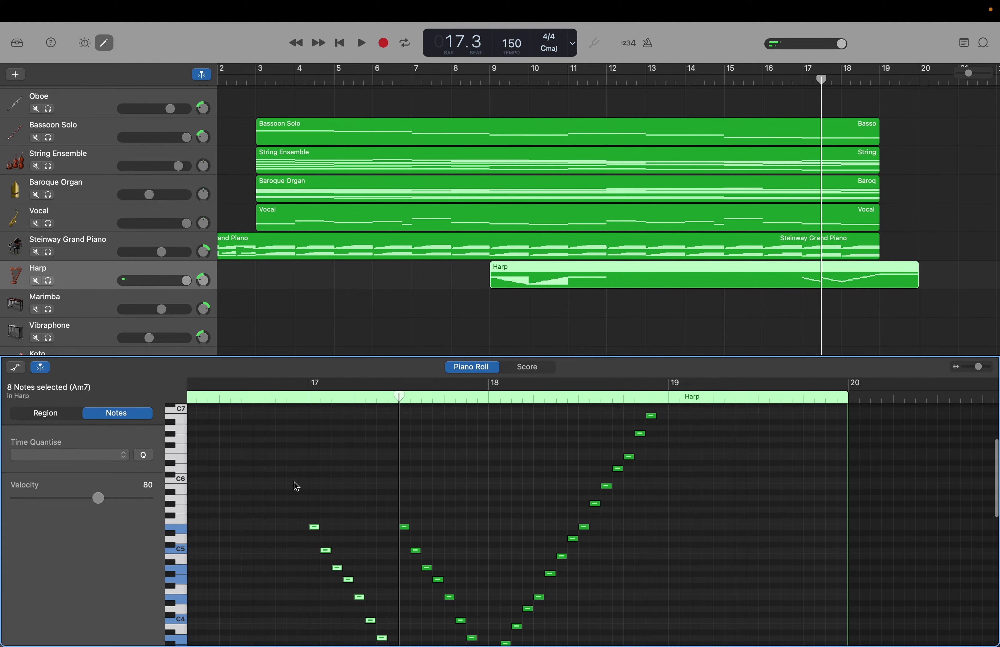
scroll(296, 488, up, 1)
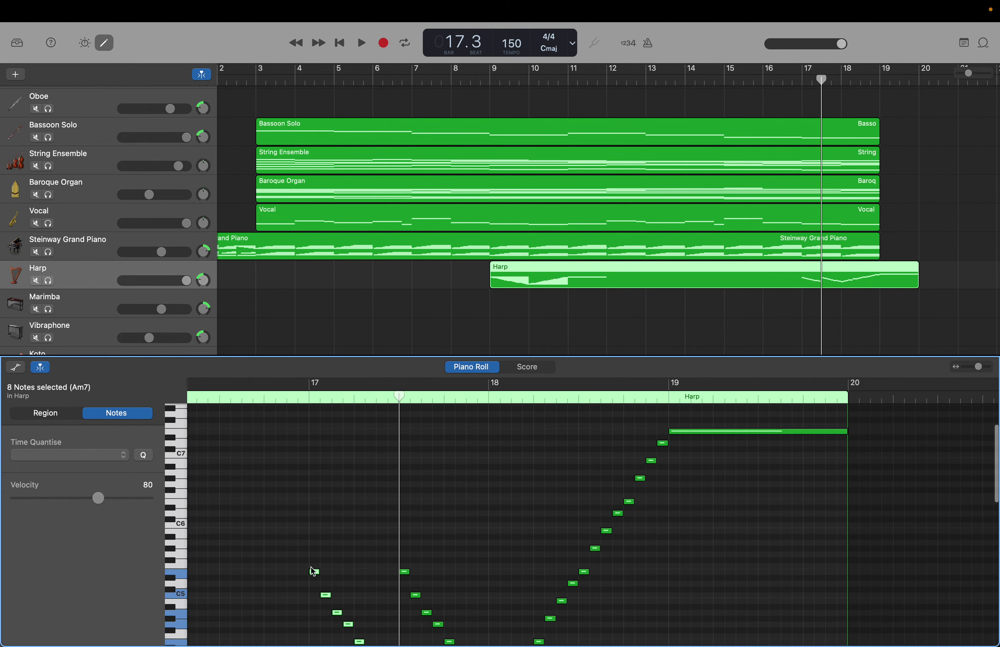
drag(315, 576, 318, 439)
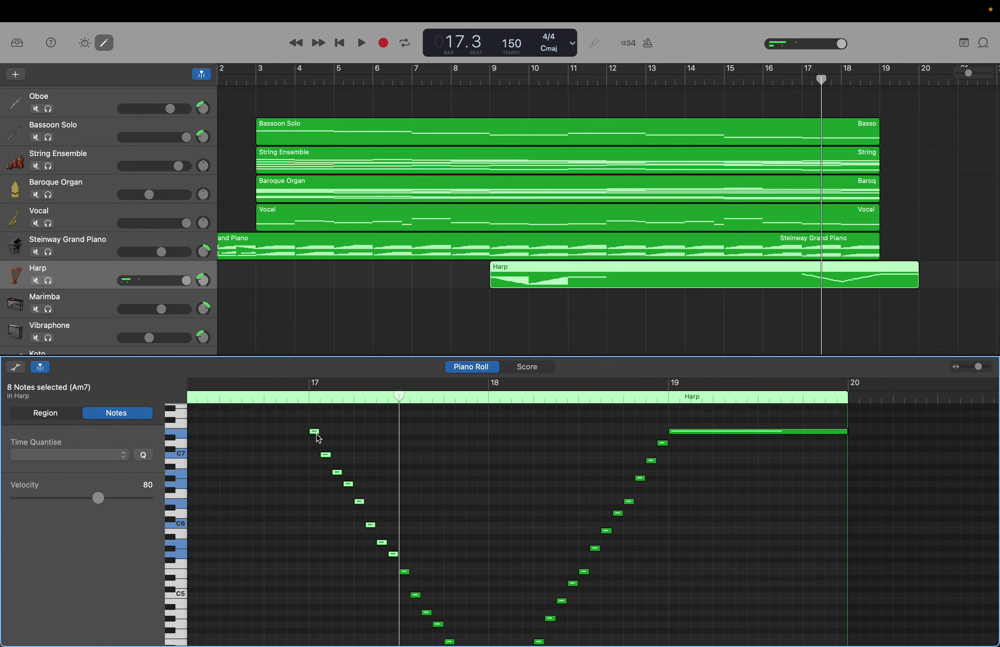
click(317, 617)
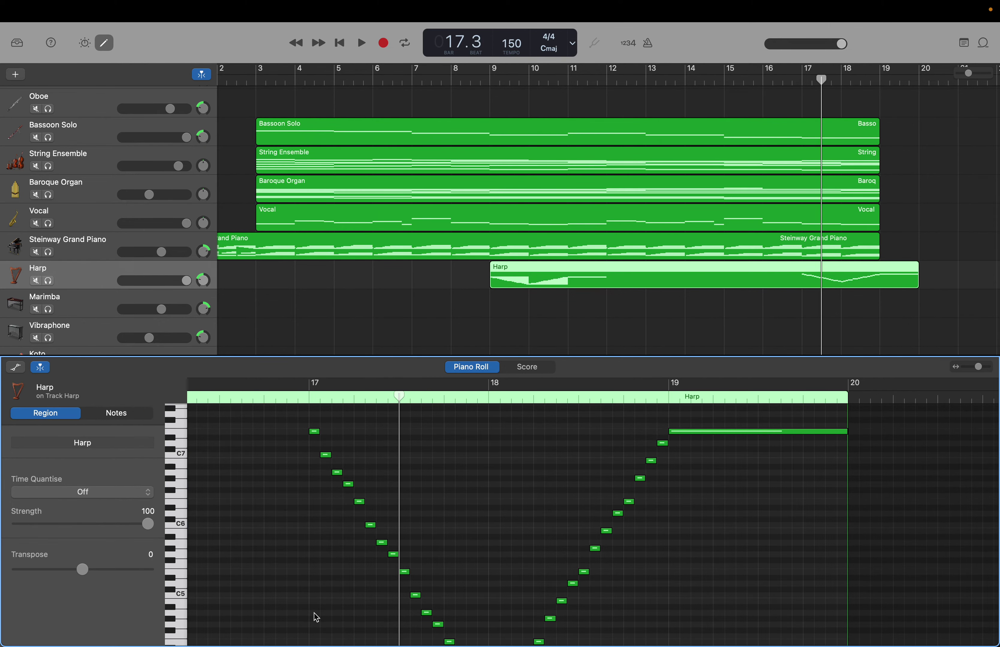
Lengthen the first eight notes of the bar 17 descent, E7 down to G5, so each sustains until bar 18
drag(398, 397, 489, 431)
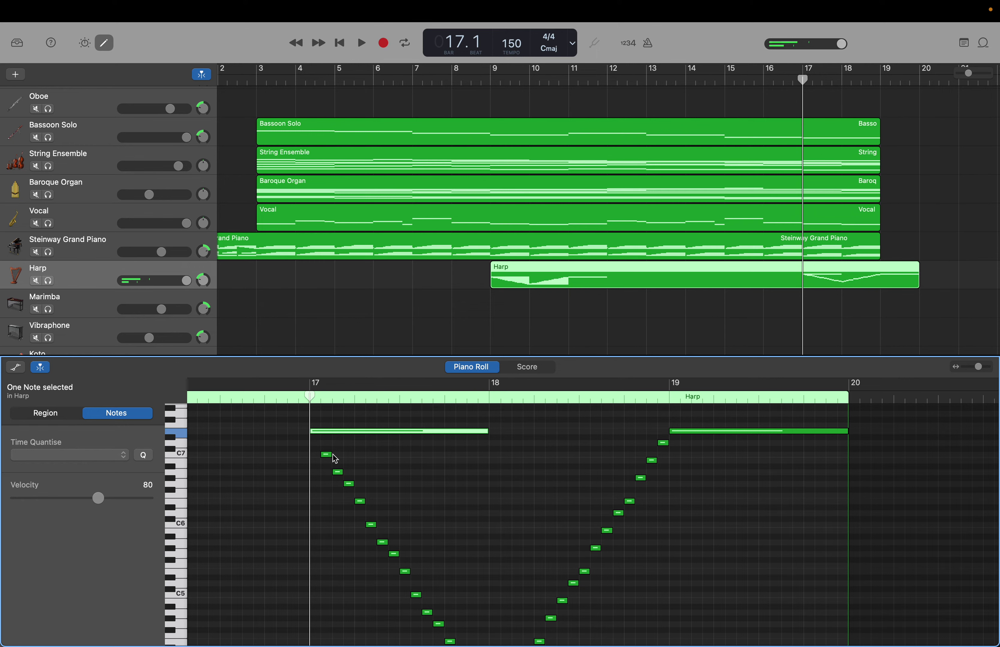
drag(332, 455, 488, 457)
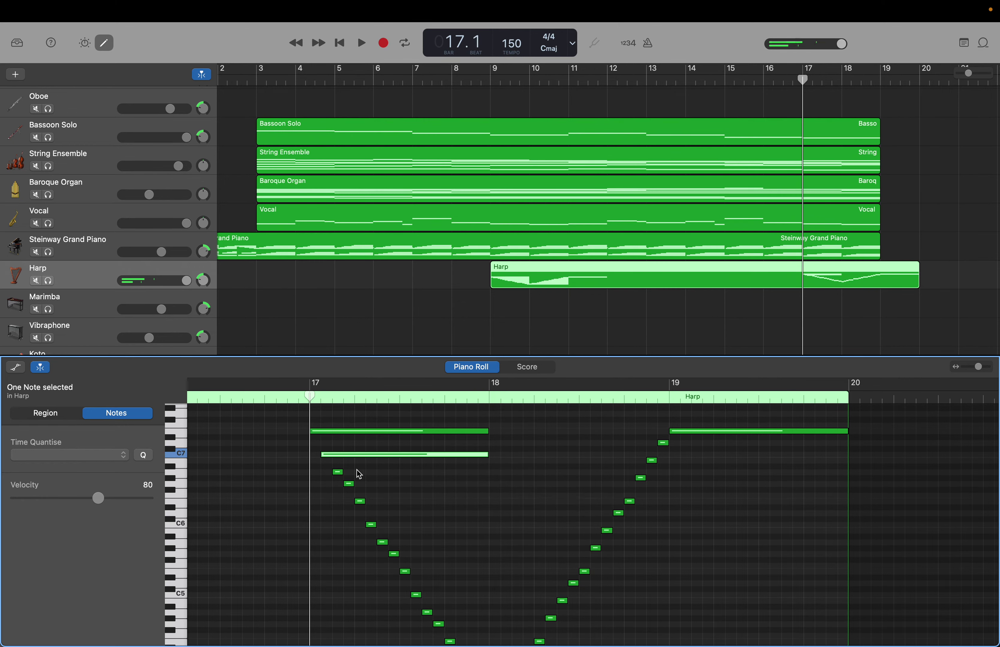
drag(341, 473, 486, 476)
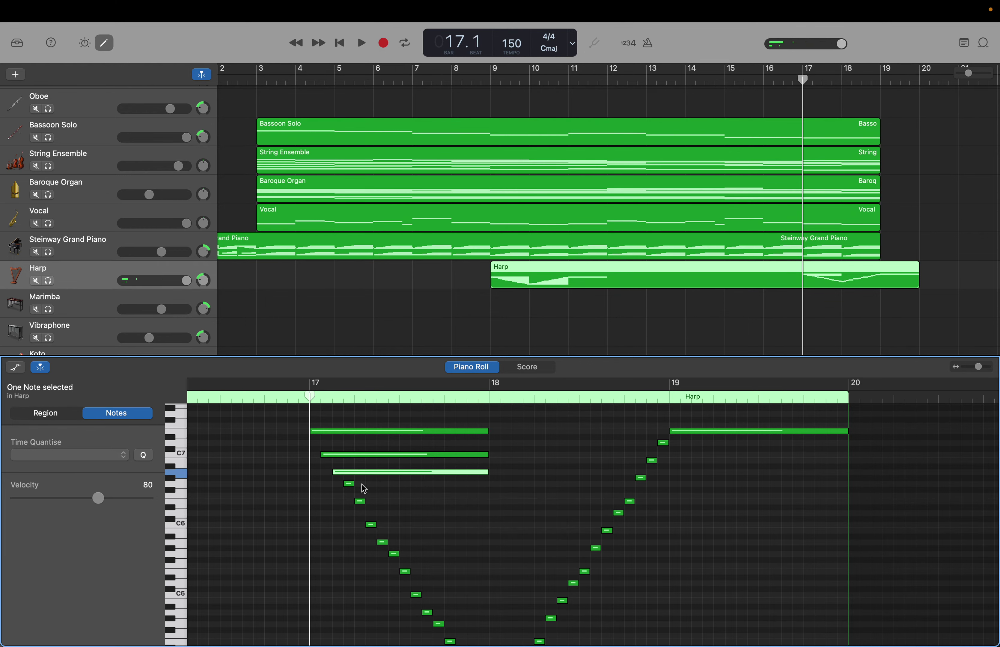
drag(353, 485, 486, 489)
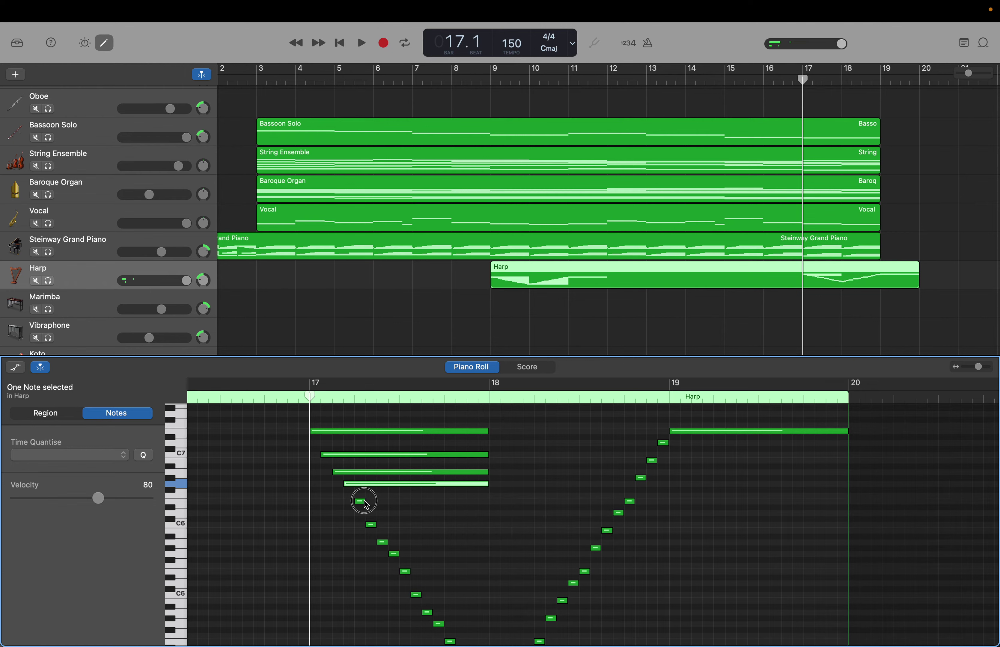
drag(365, 504, 487, 500)
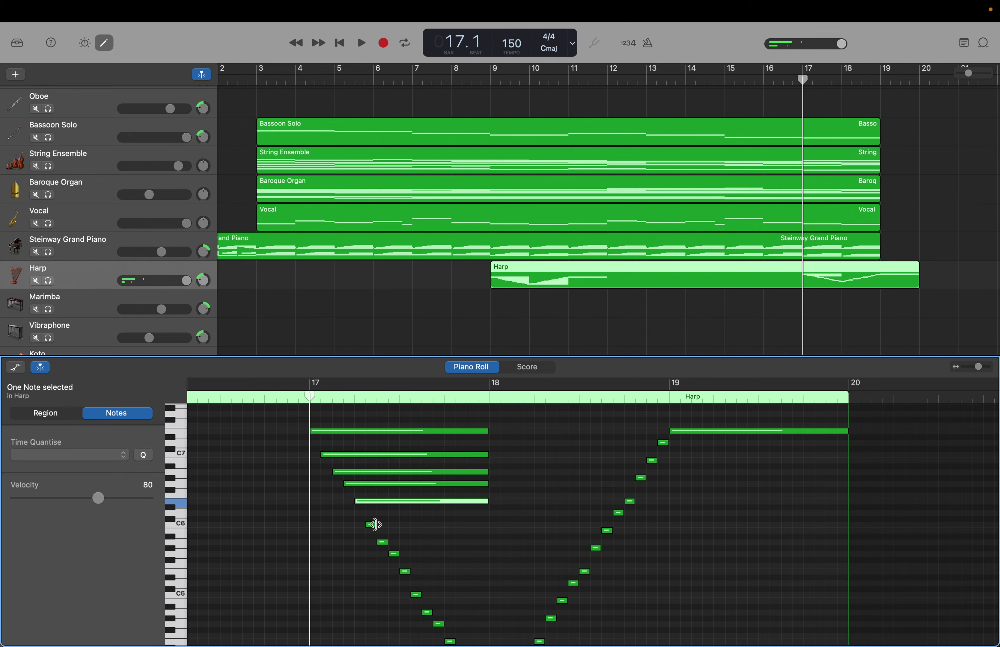
drag(374, 524, 487, 527)
drag(385, 542, 487, 552)
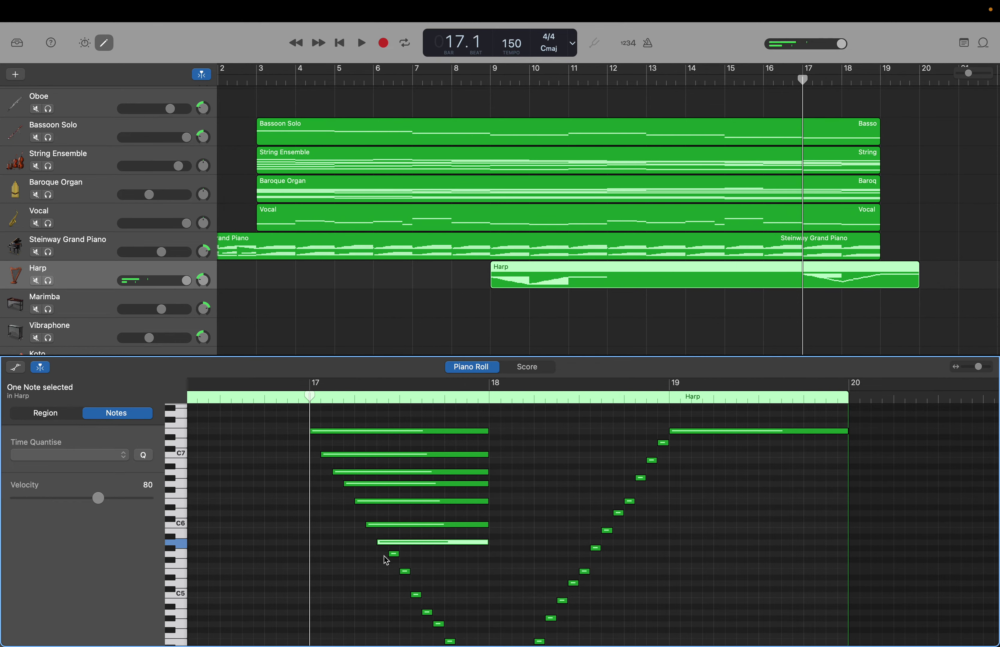
drag(396, 554, 487, 558)
Lengthen the lower notes of the bar 17 descent, E5 down to A3, so they sustain until bar 18
scroll(470, 542, down, 5)
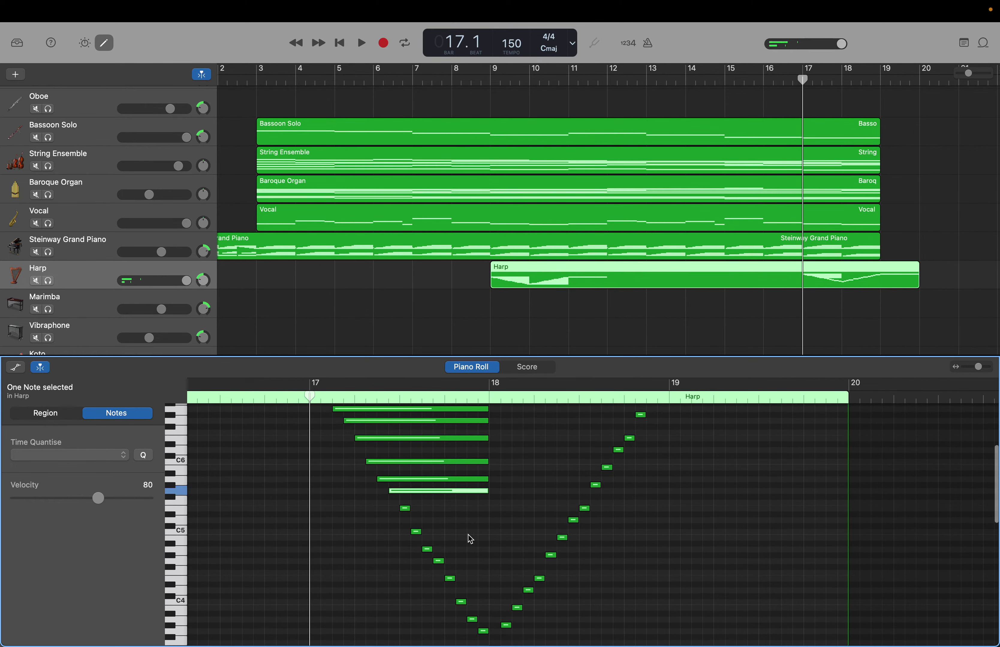
drag(407, 509, 487, 520)
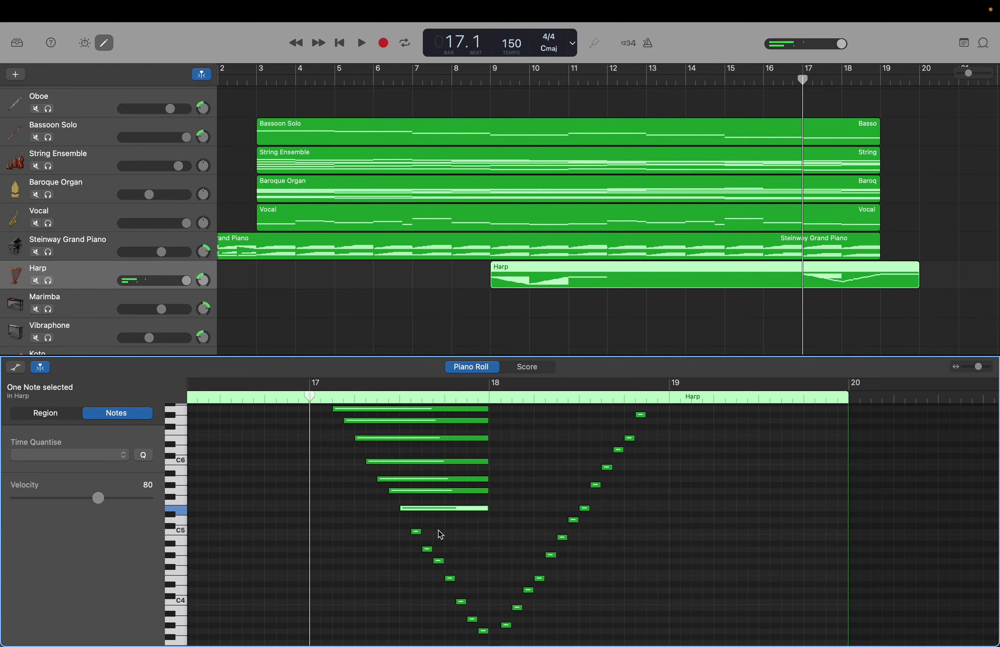
drag(422, 536, 490, 540)
drag(429, 548, 485, 612)
Lengthen the first five notes of the bar 18 rise, E3, G#3, B3, D4 and E4, so each sustains until bar 19
scroll(499, 639, down, 3)
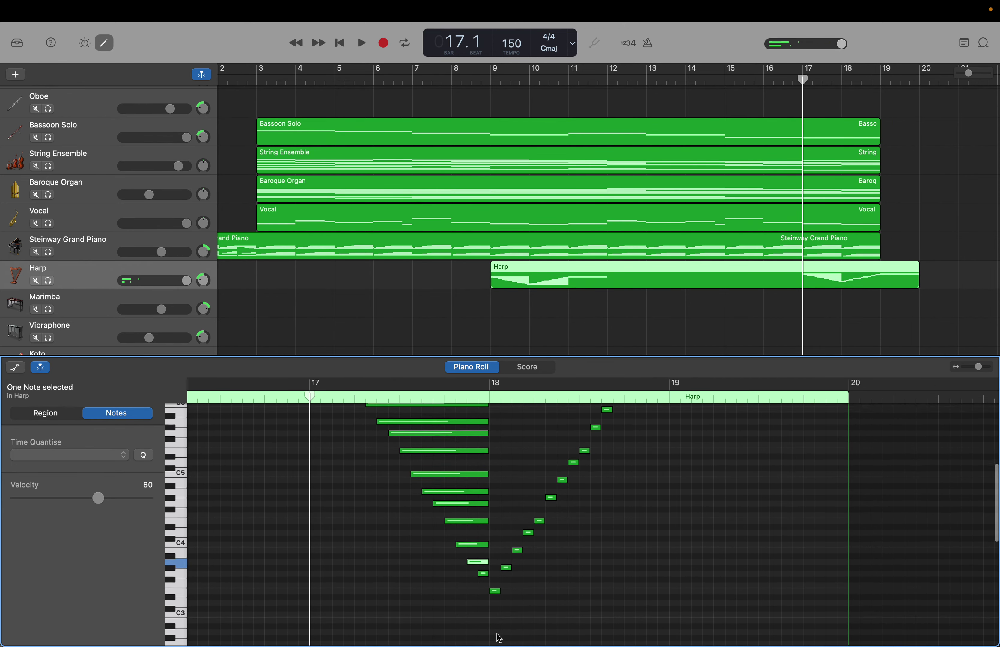
drag(497, 586, 666, 586)
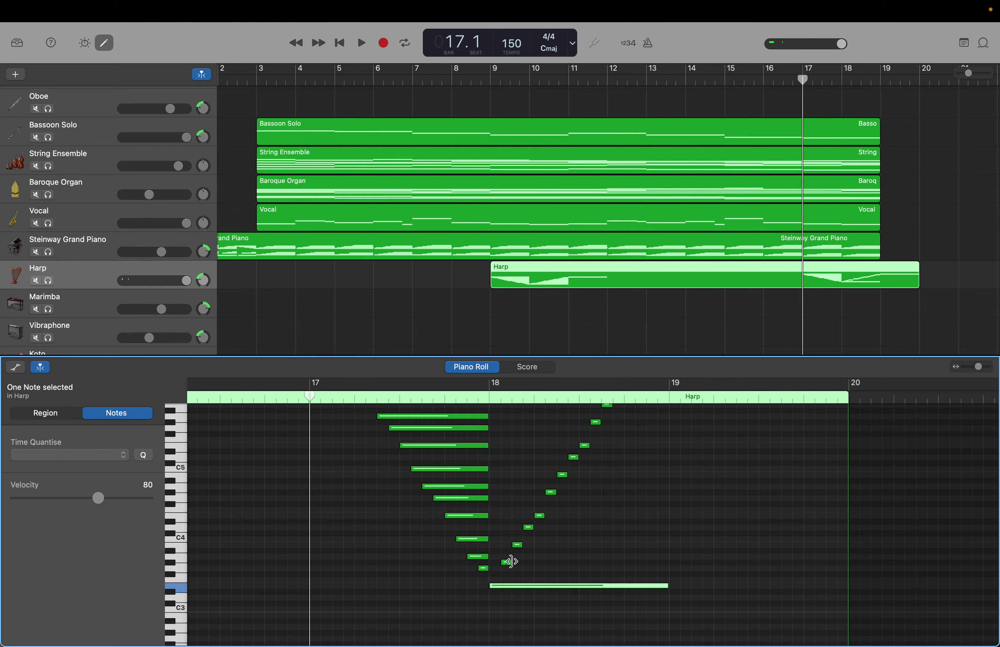
drag(511, 562, 668, 563)
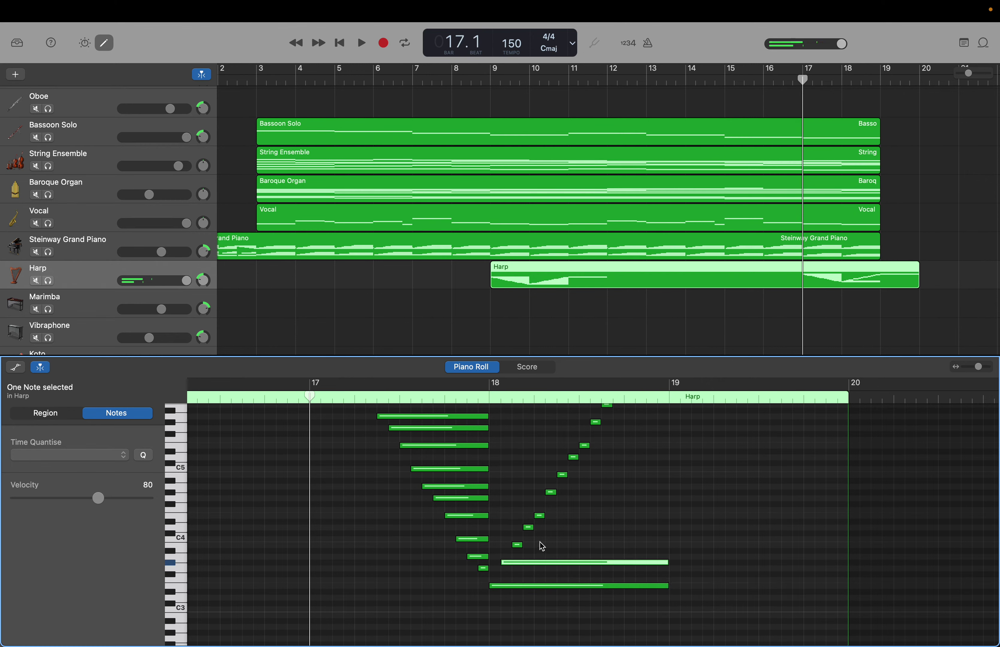
drag(521, 544, 667, 548)
drag(532, 527, 668, 528)
drag(542, 516, 665, 516)
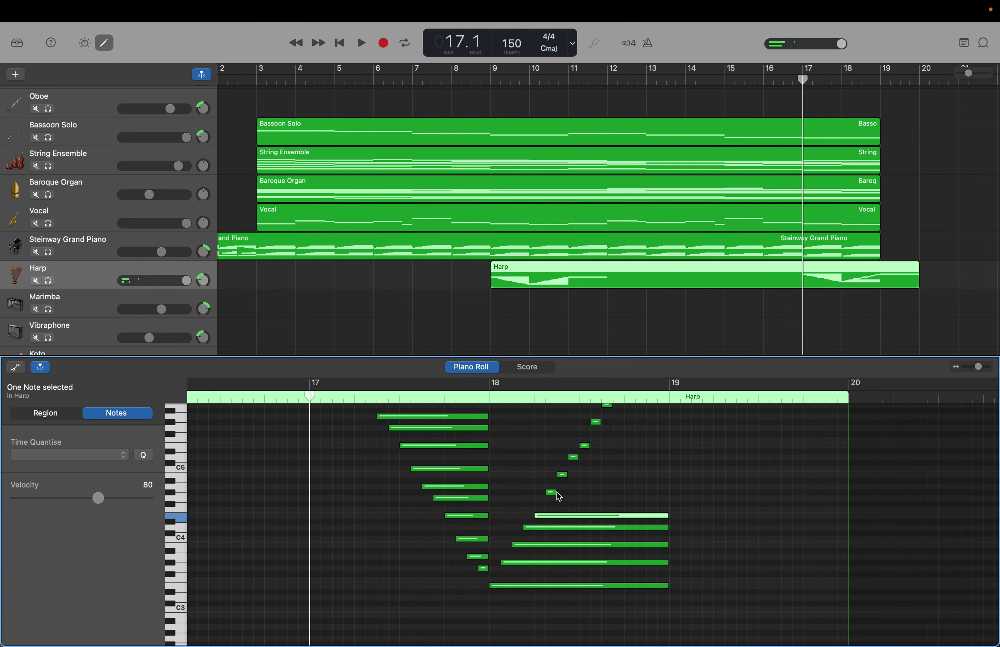
Lengthen the upper notes of the bar 18 rise, G#4 up to B6, so each sustains until bar 19
drag(553, 492, 669, 492)
drag(565, 475, 668, 475)
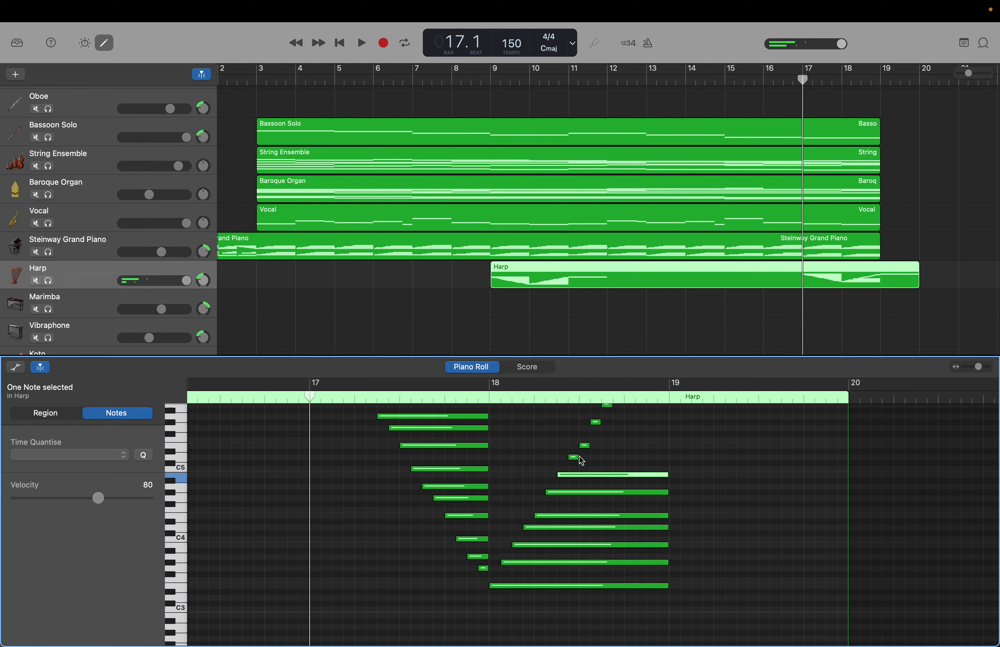
drag(577, 457, 668, 458)
drag(592, 451, 668, 449)
scroll(669, 449, up, 6)
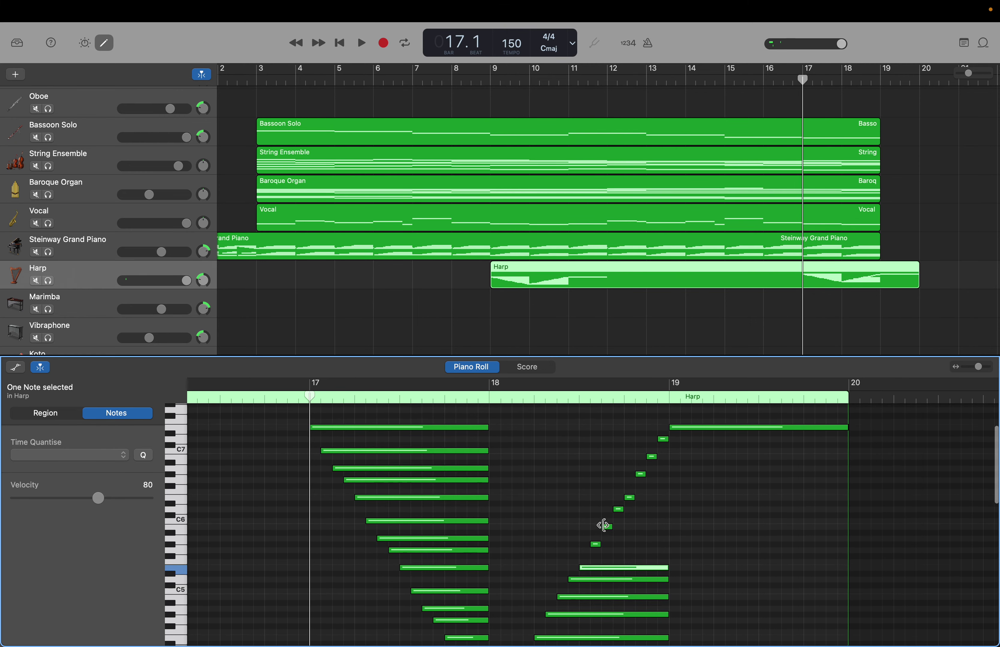
drag(600, 543, 668, 457)
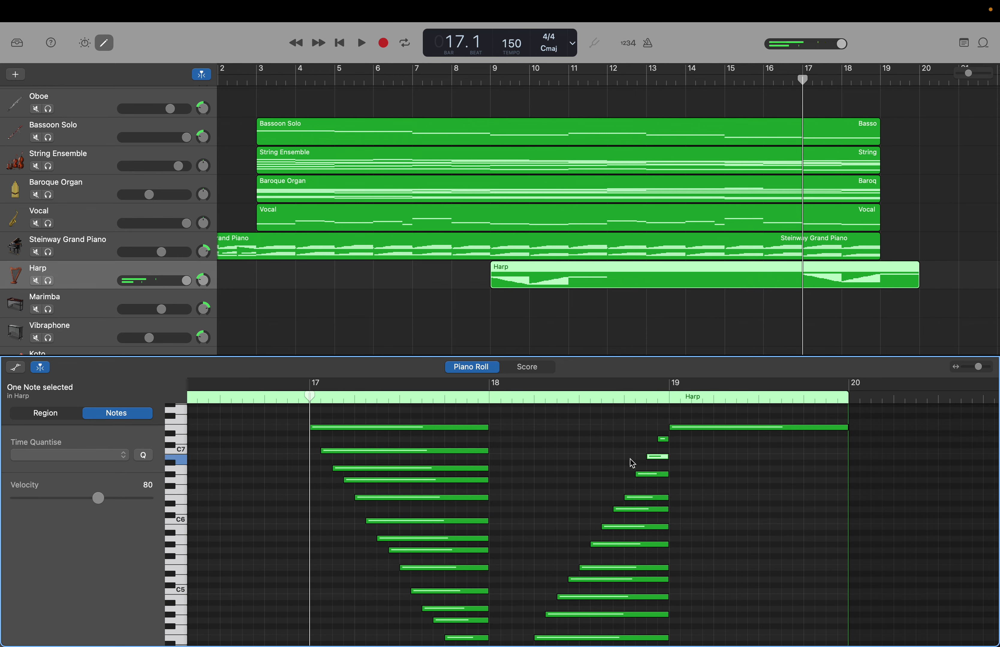
Solo the Harp track, play the run from bar 17 into bar 19, and turn solo off again
click(52, 282)
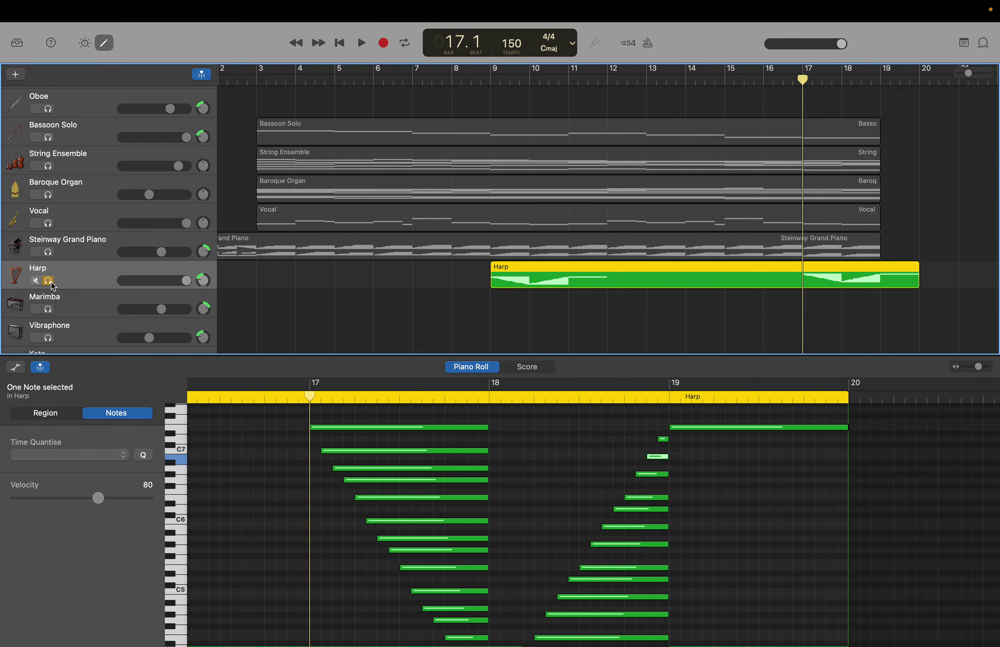
key(space)
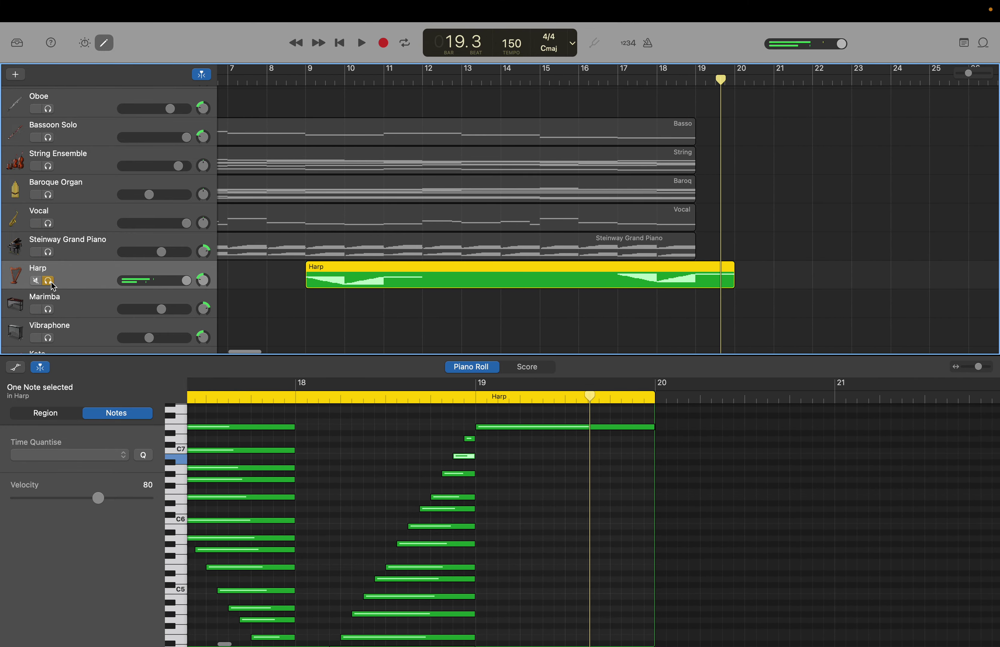
key(space)
click(53, 281)
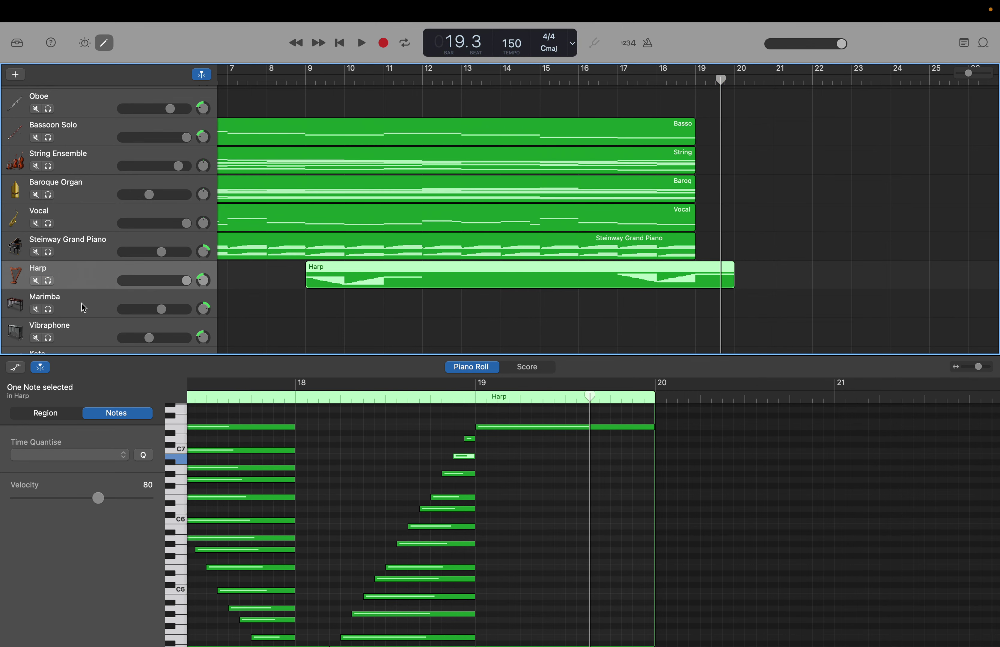
Move the playhead back to bar 3, at the start of the Bassoon Solo region, and show the lower tracks
scroll(290, 331, left, 10)
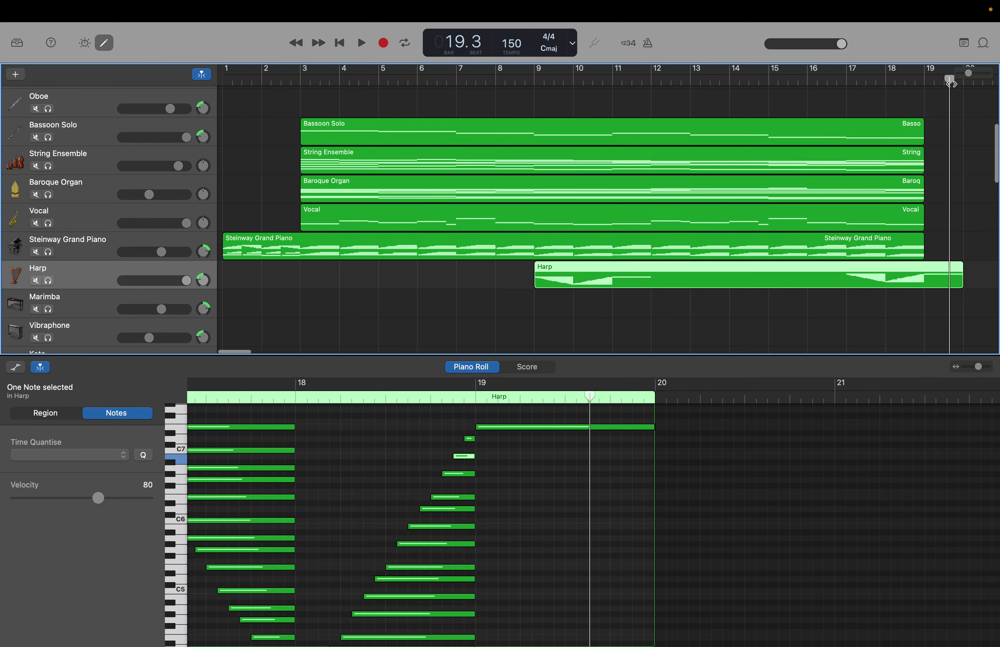
drag(951, 82, 301, 137)
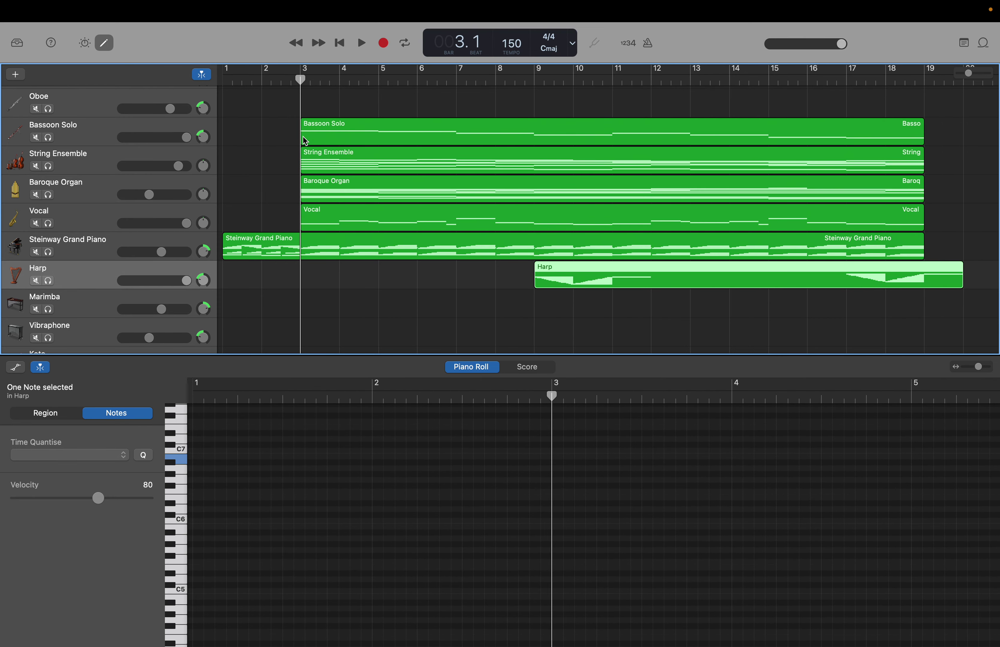
scroll(305, 140, down, 3)
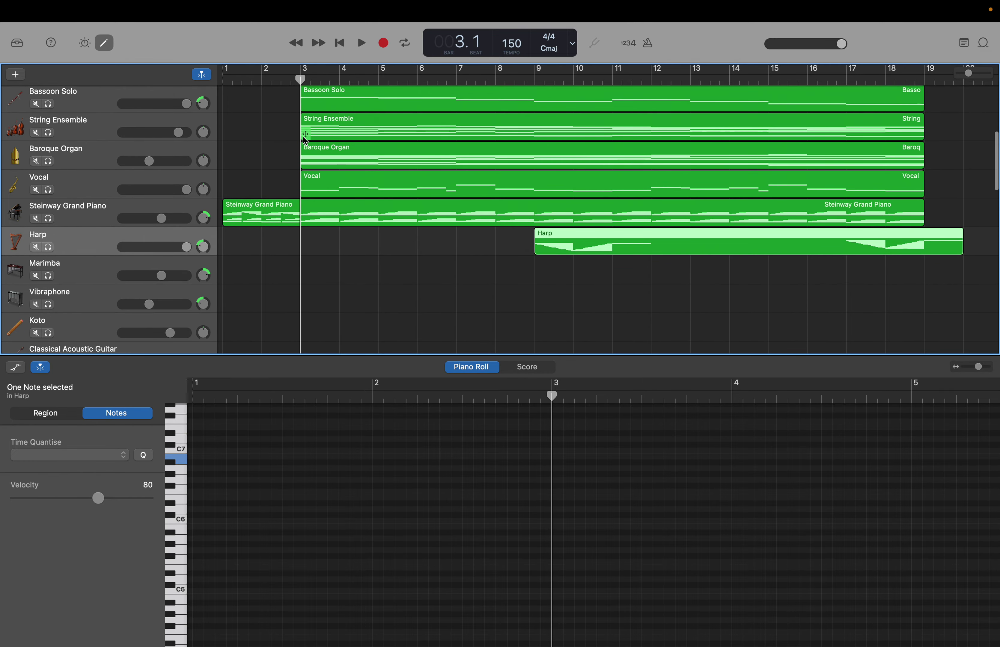
scroll(304, 140, down, 2)
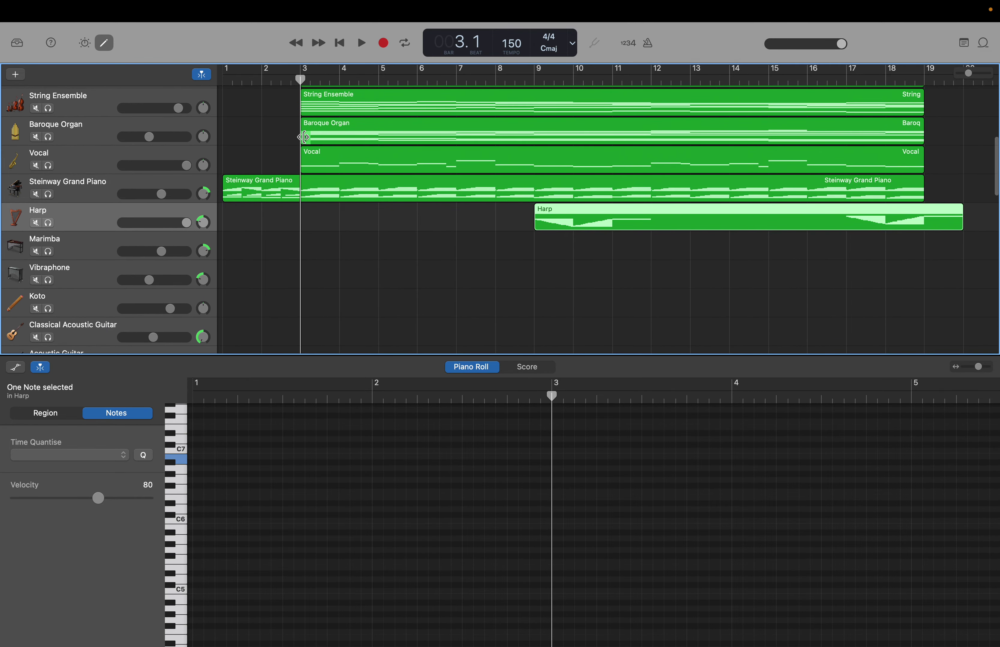